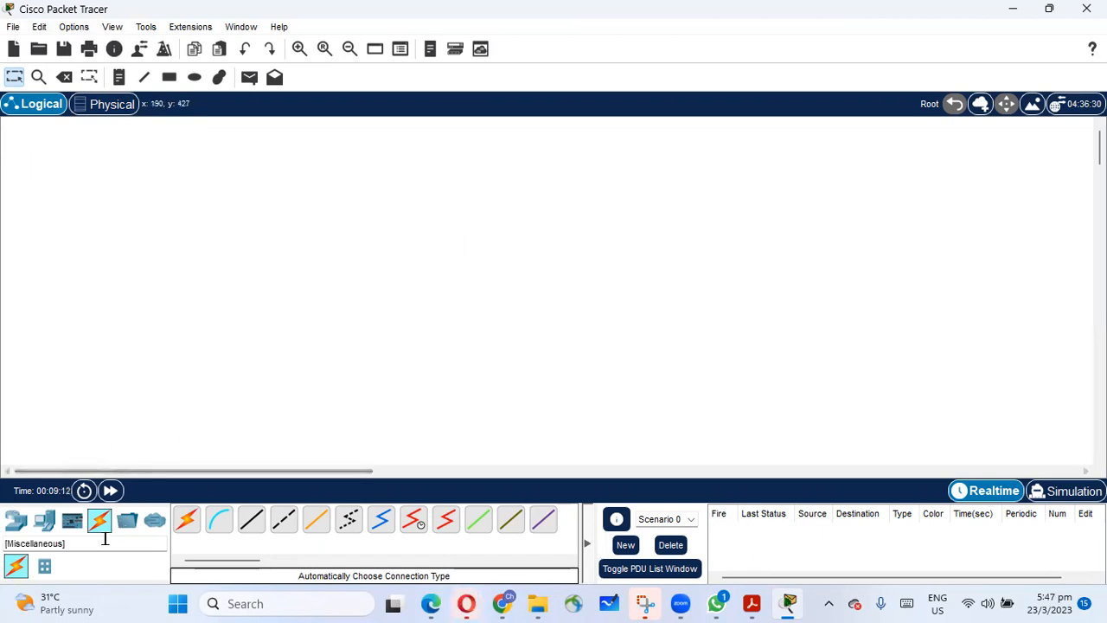
Place three PCs in a row across the lower part of the logical workspace.
left_click(47, 526)
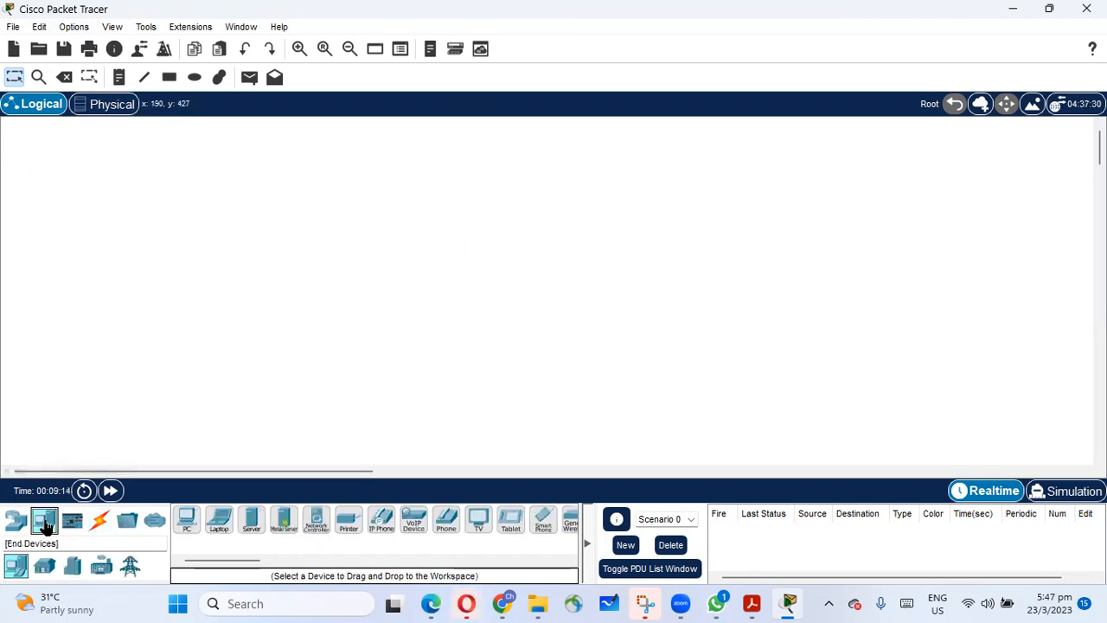
left_click_drag(187, 519, 292, 410)
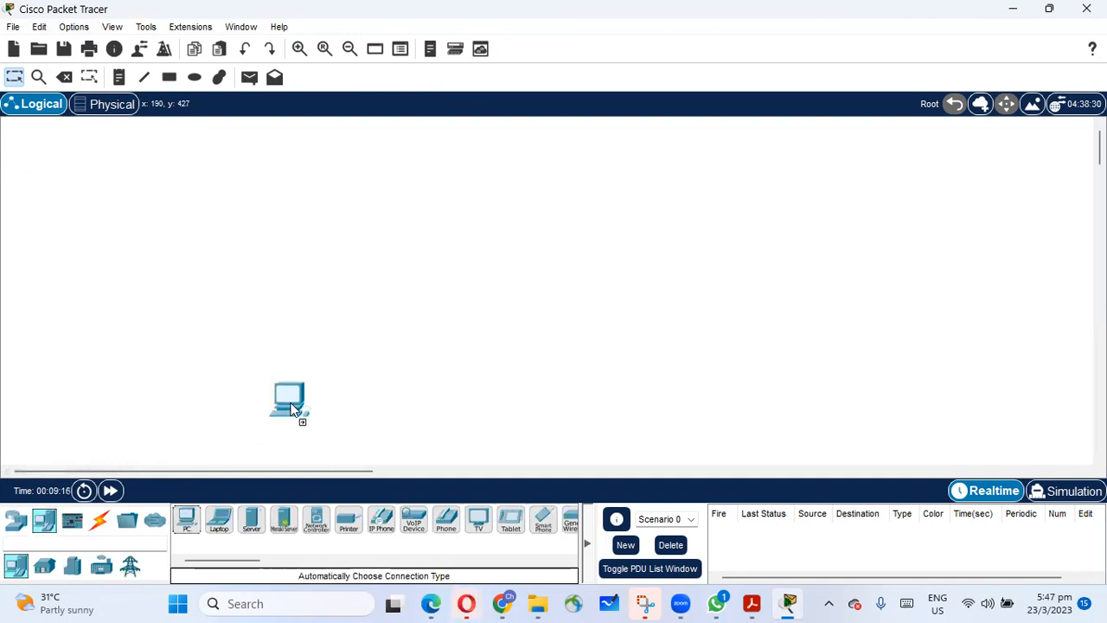
left_click_drag(187, 521, 588, 398)
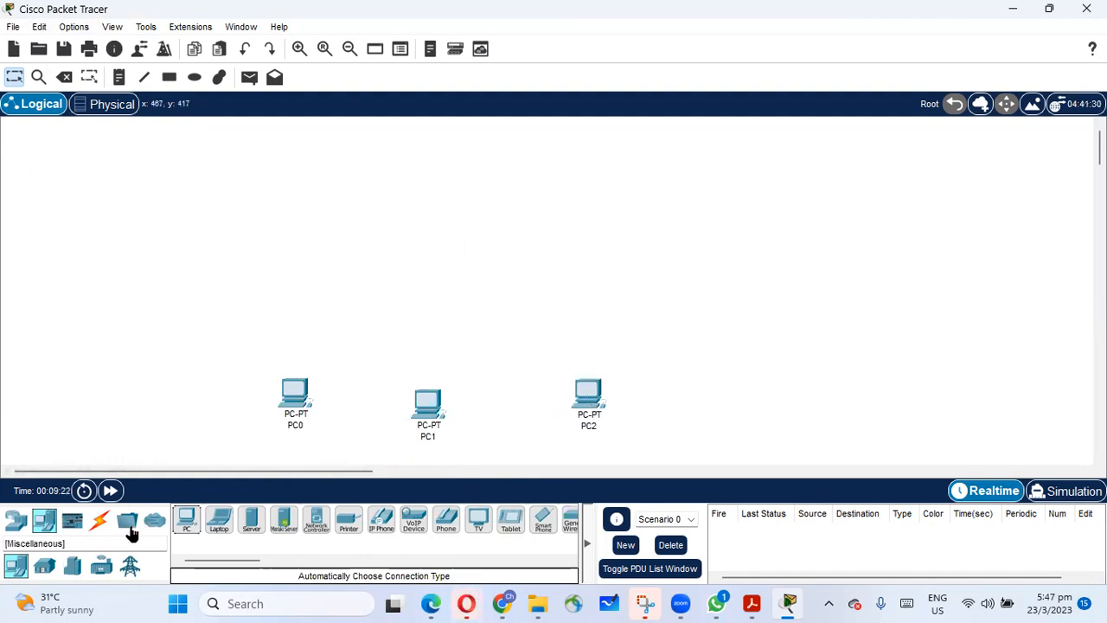
Place four generic servers in an arc above the PCs and a 2960 switch between the servers and the PCs.
left_click_drag(256, 523, 241, 249)
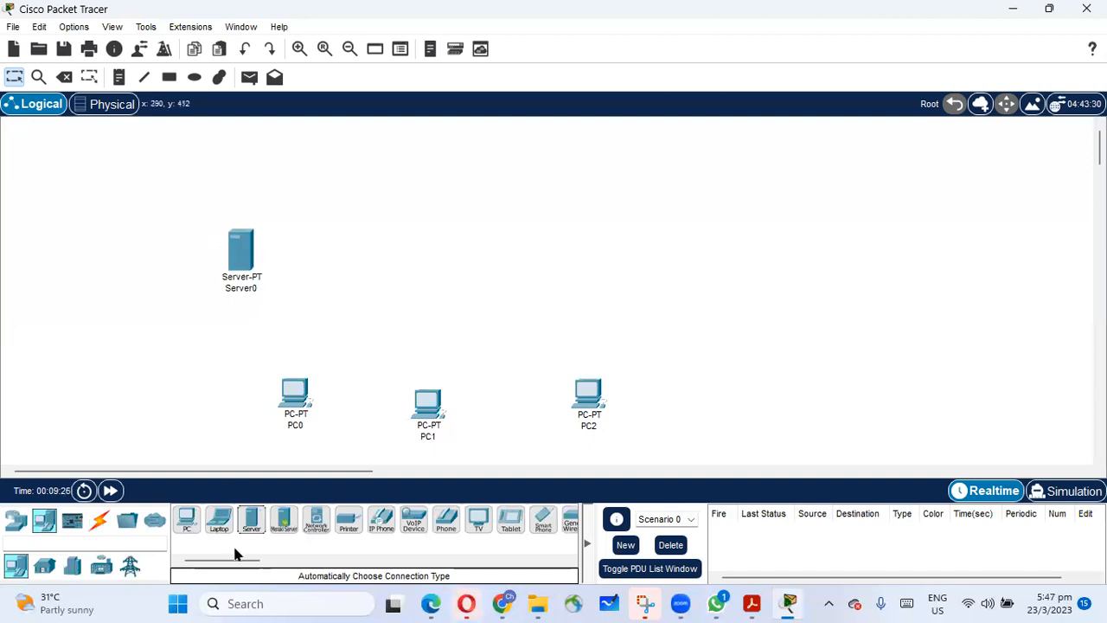
left_click_drag(253, 529, 335, 186)
left_click_drag(250, 519, 505, 178)
left_click_drag(250, 519, 625, 219)
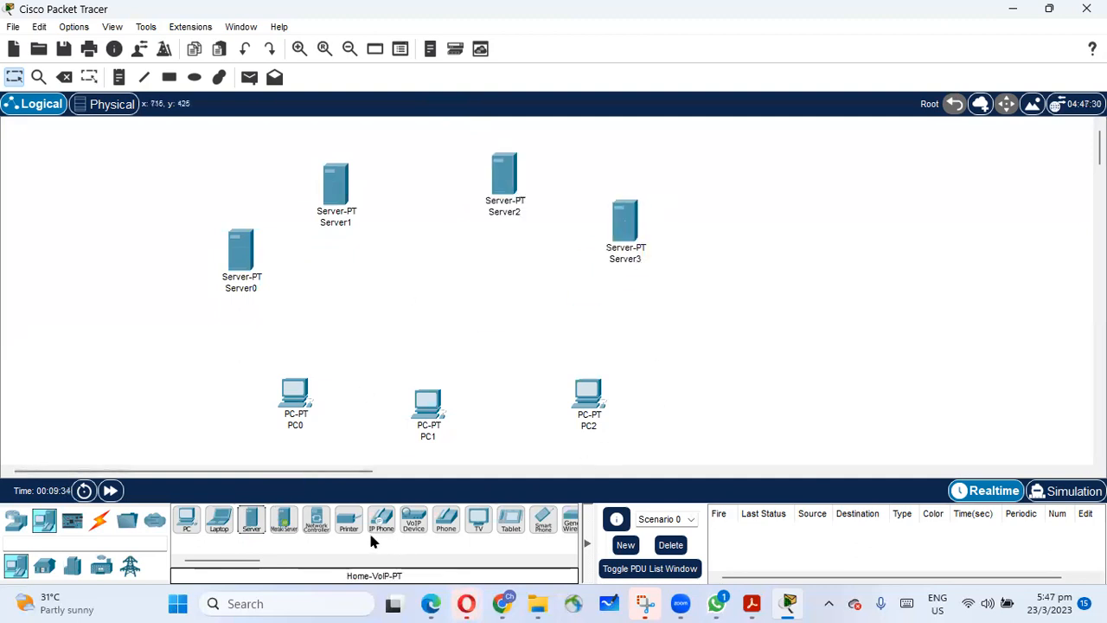
left_click(125, 521)
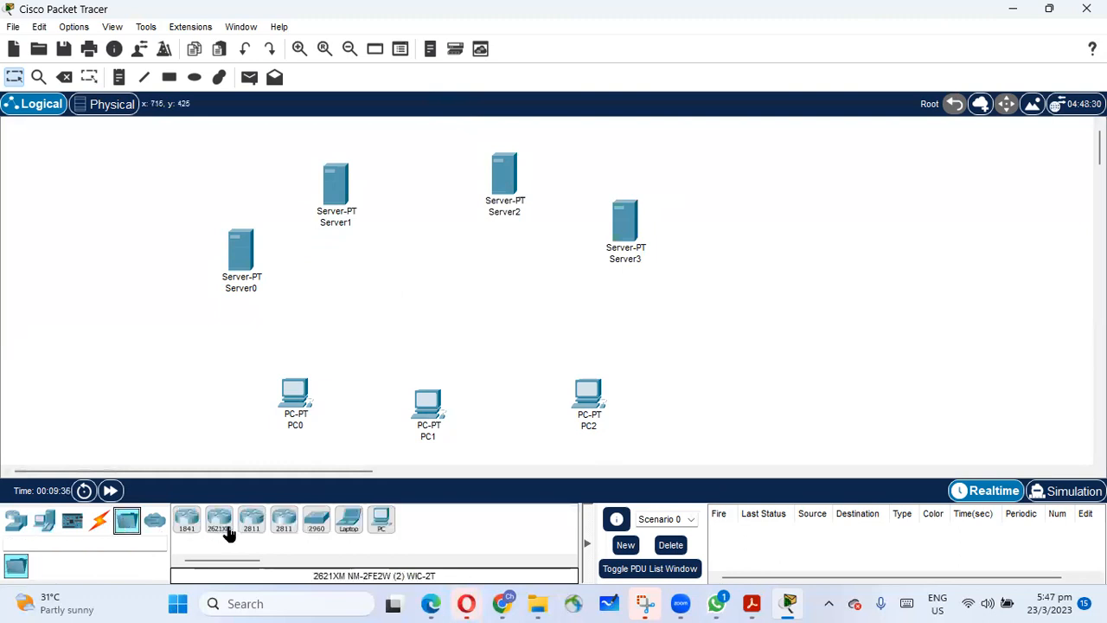
left_click_drag(318, 525, 441, 318)
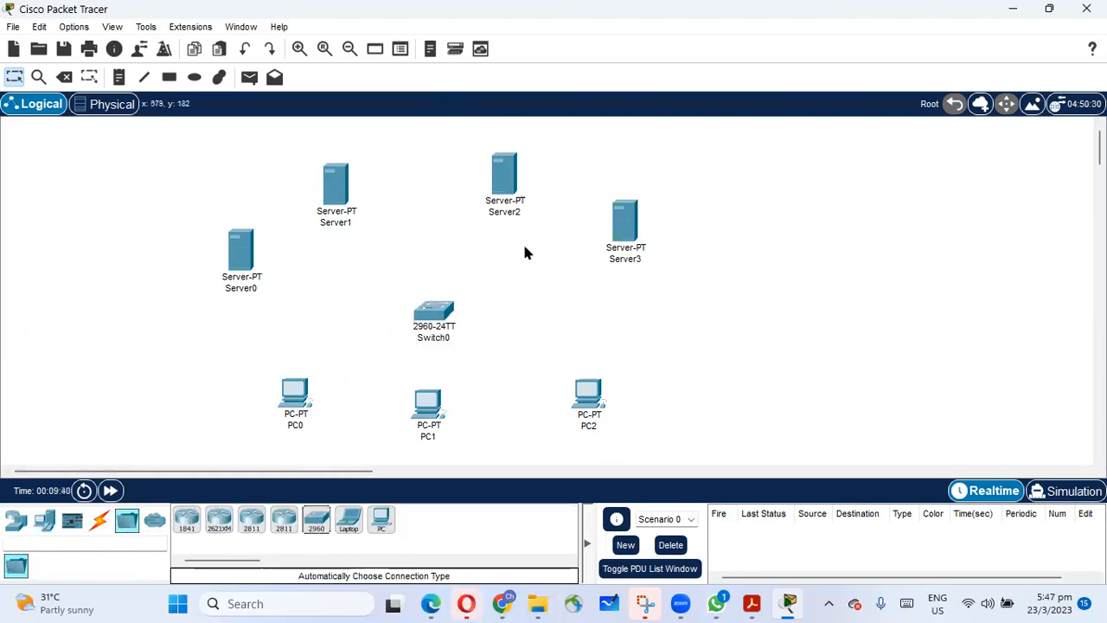
Cable PC0 and PC1 to Switch0 using the automatically chosen connection type.
left_click(100, 520)
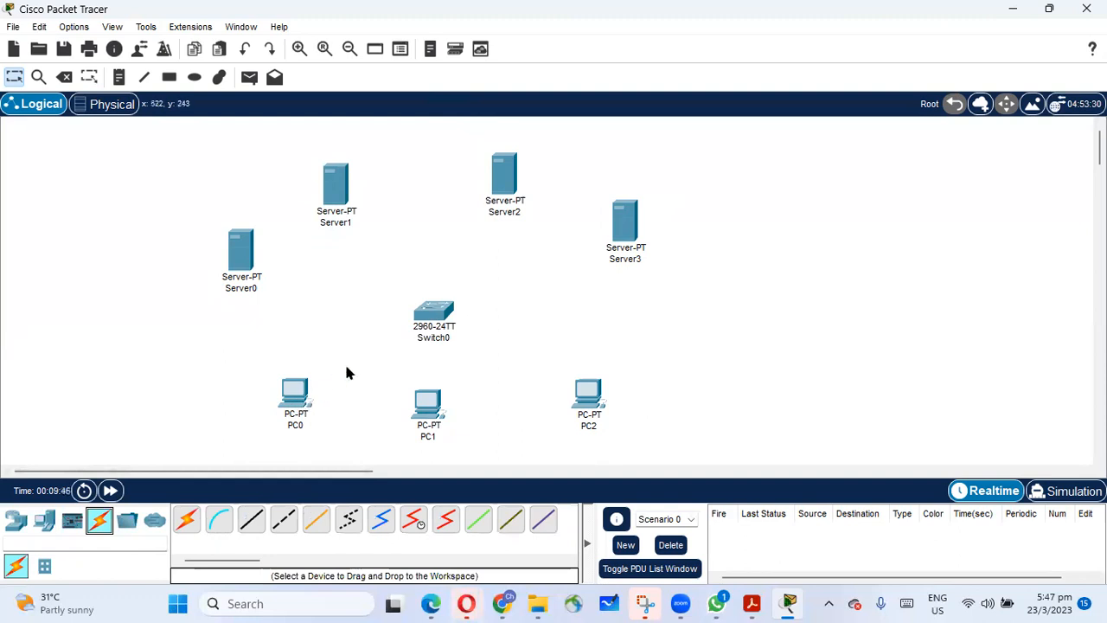
left_click(186, 520)
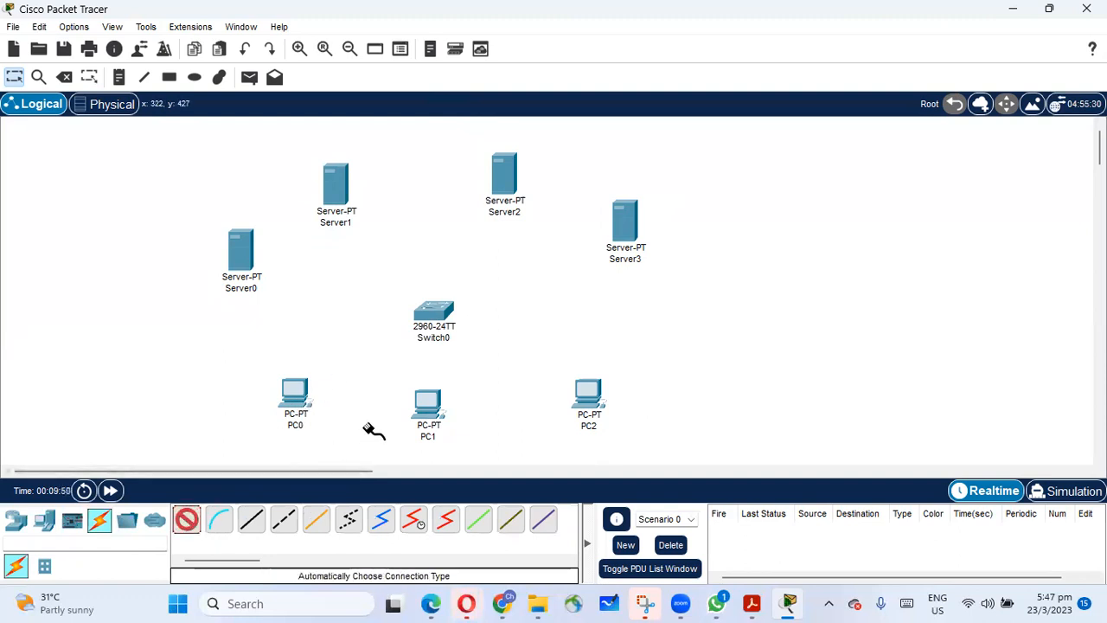
left_click(294, 393)
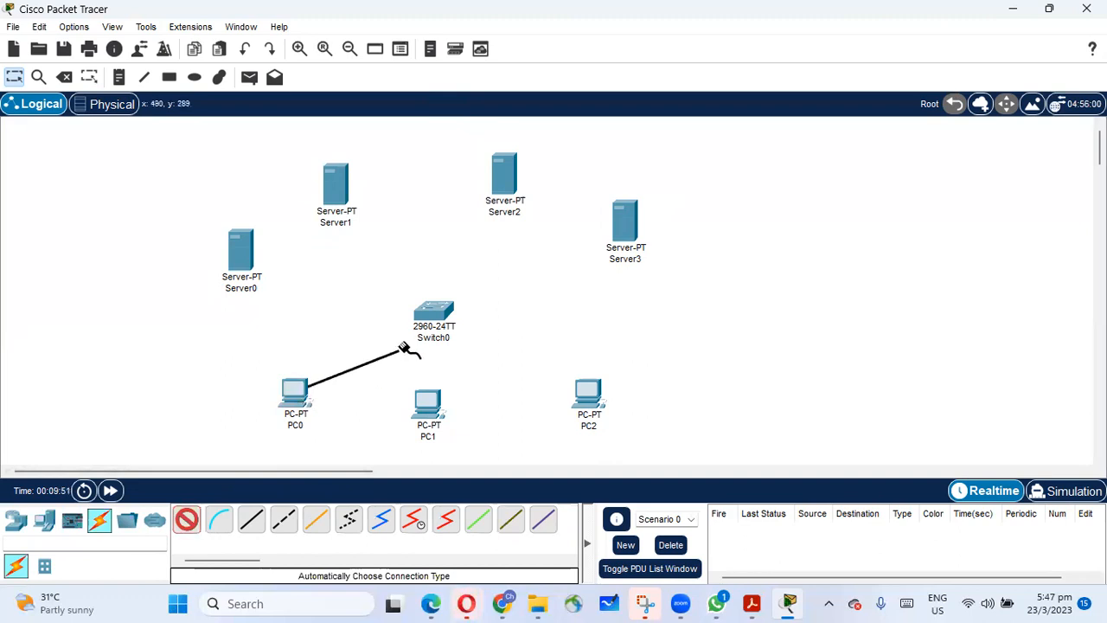
left_click(432, 313)
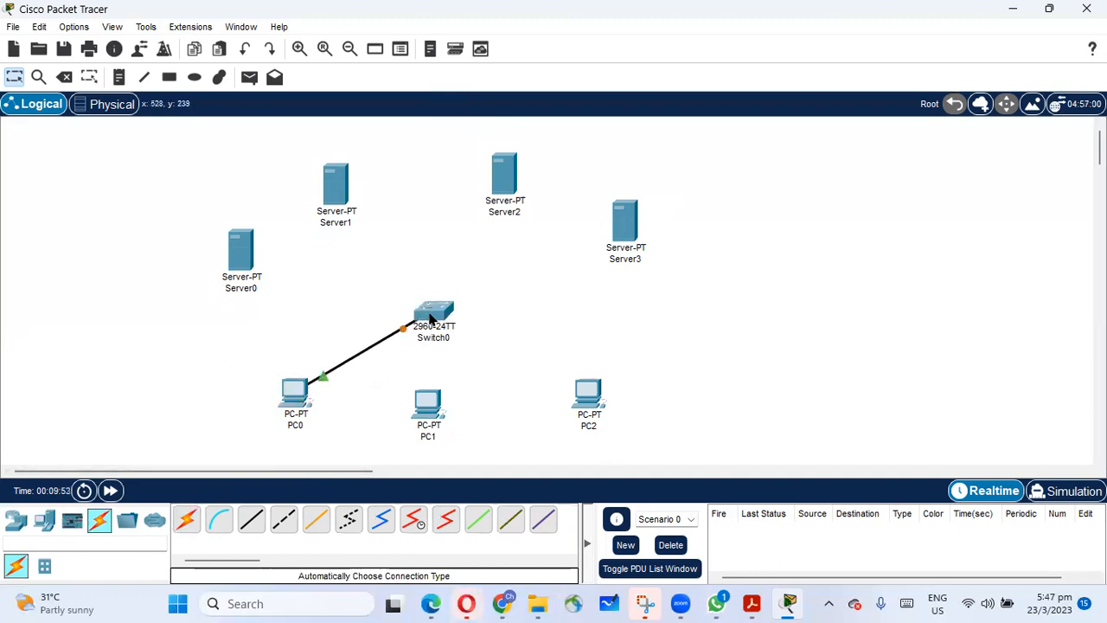
left_click(425, 405)
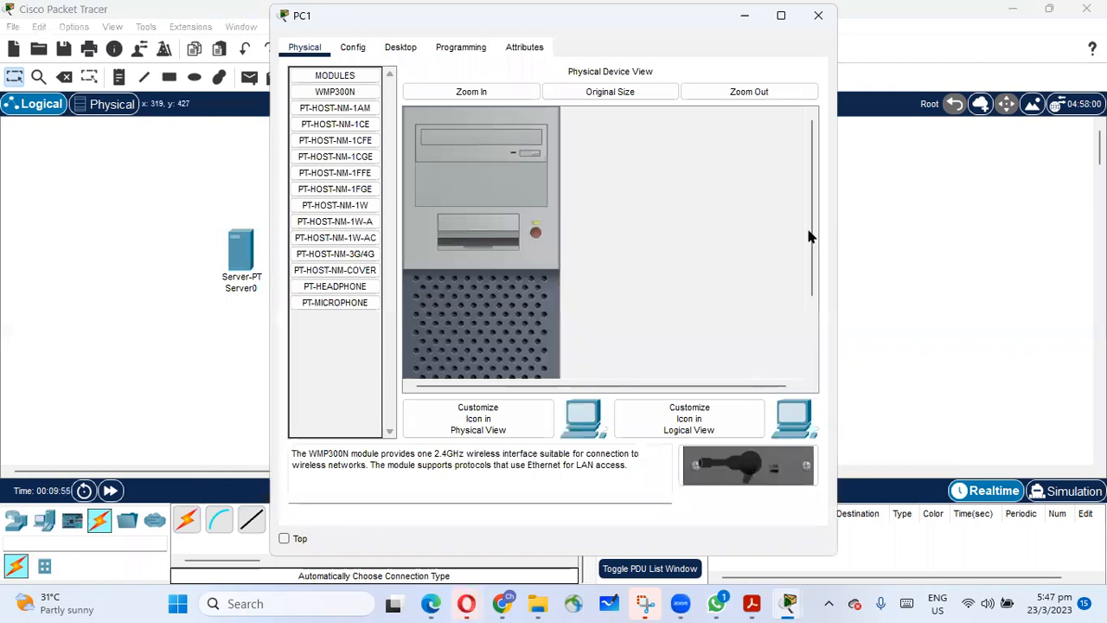
left_click(818, 15)
left_click(186, 519)
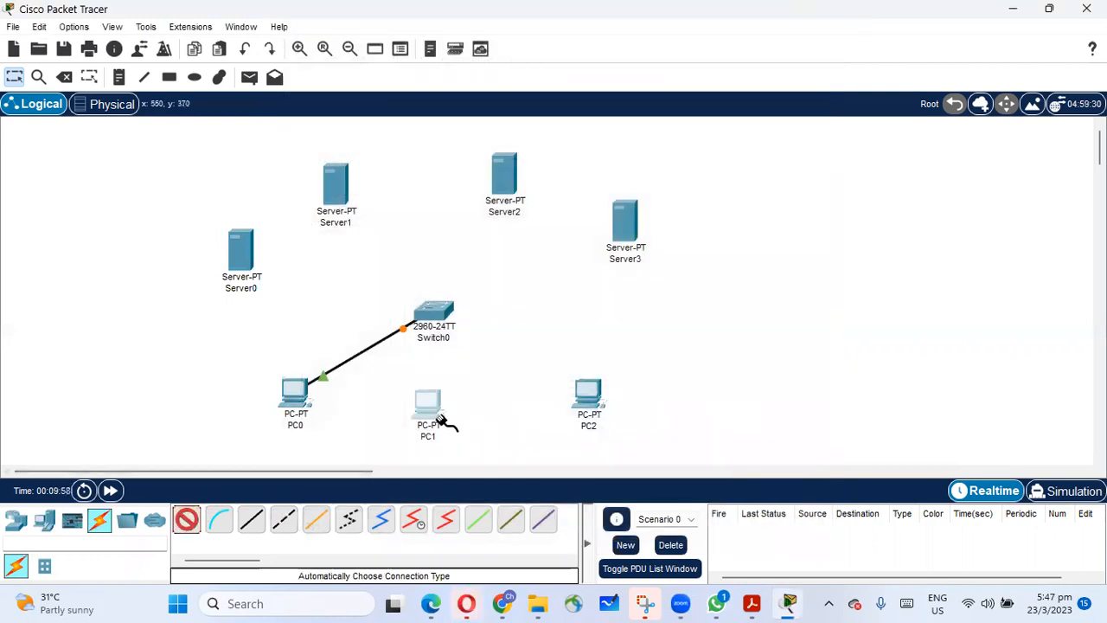
left_click(432, 407)
left_click(433, 315)
Cable PC2 to Switch0 with an automatically chosen connection.
left_click(186, 518)
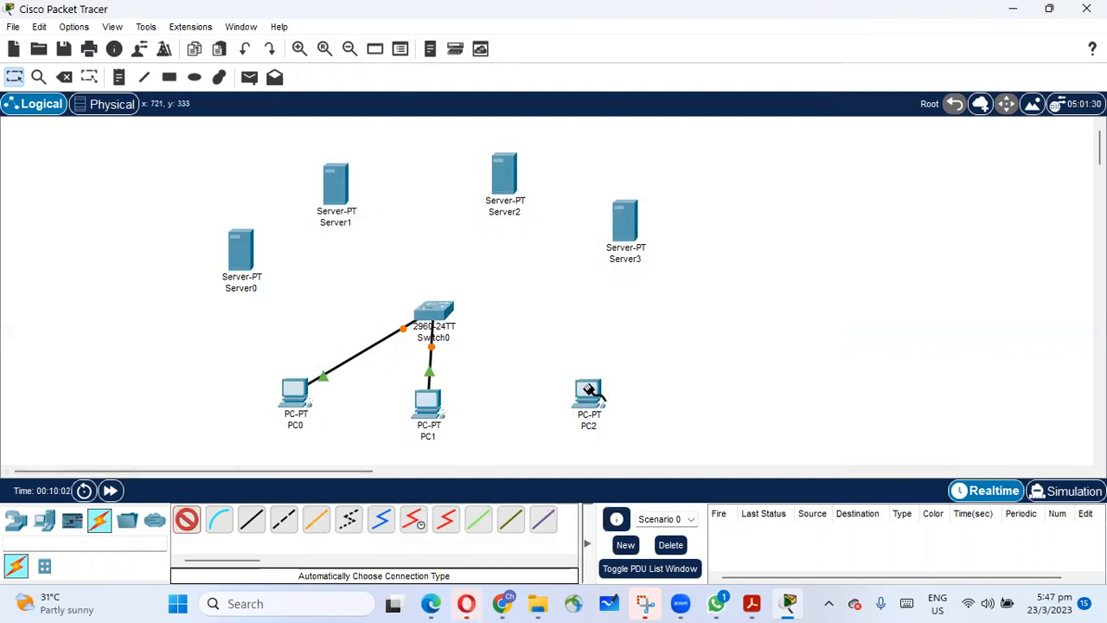
left_click(588, 394)
left_click(629, 320)
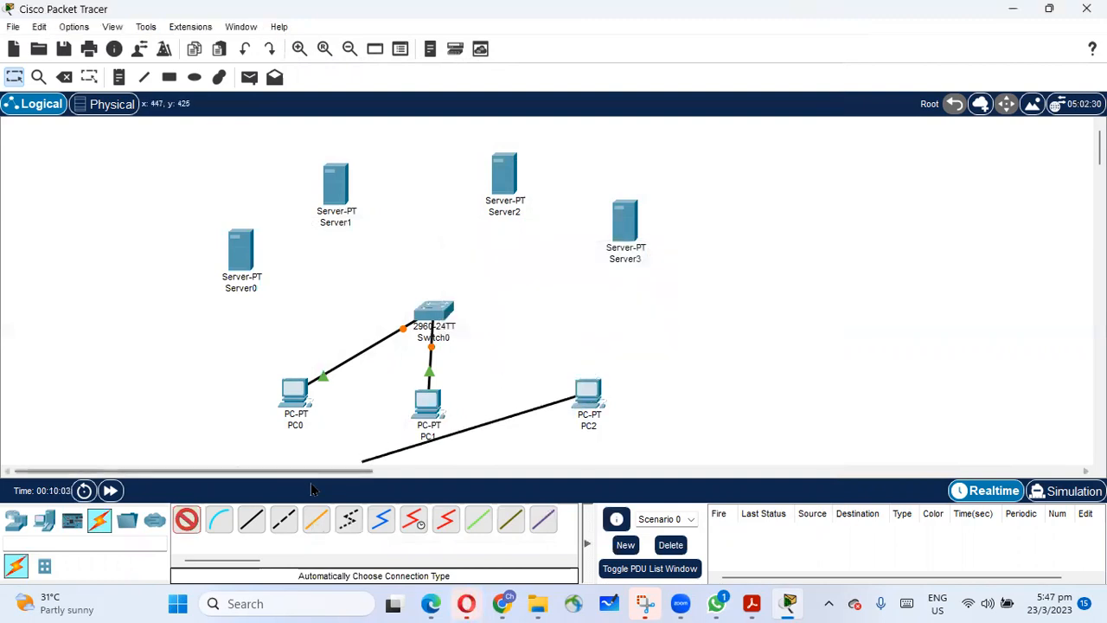
left_click(441, 308)
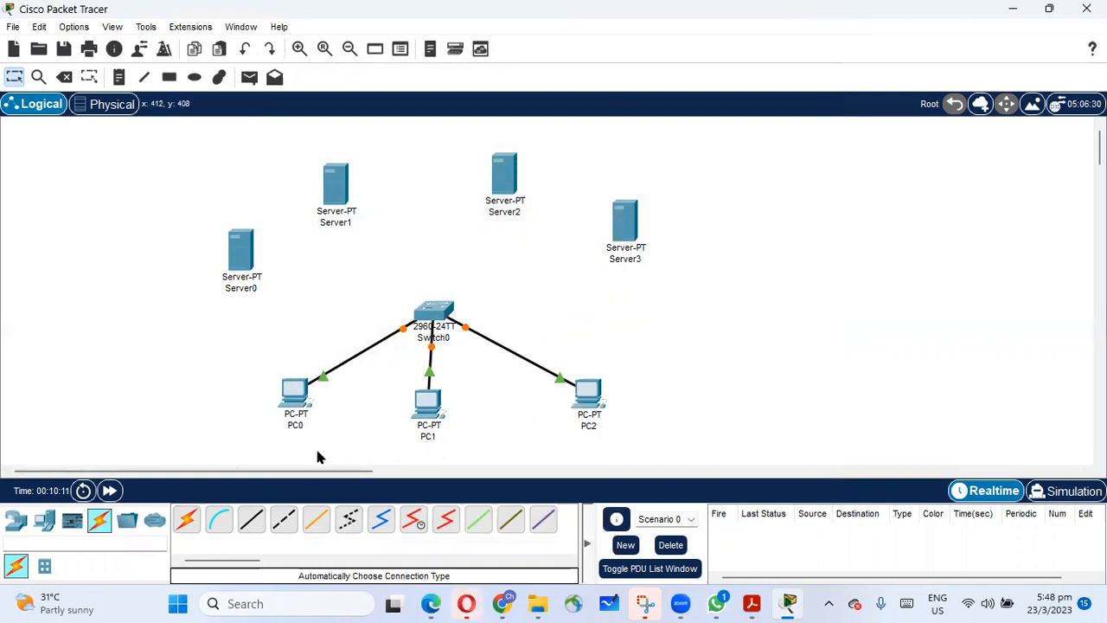
Cable Server0 and Server1 to Switch0 using the automatically chosen connection type.
left_click(186, 518)
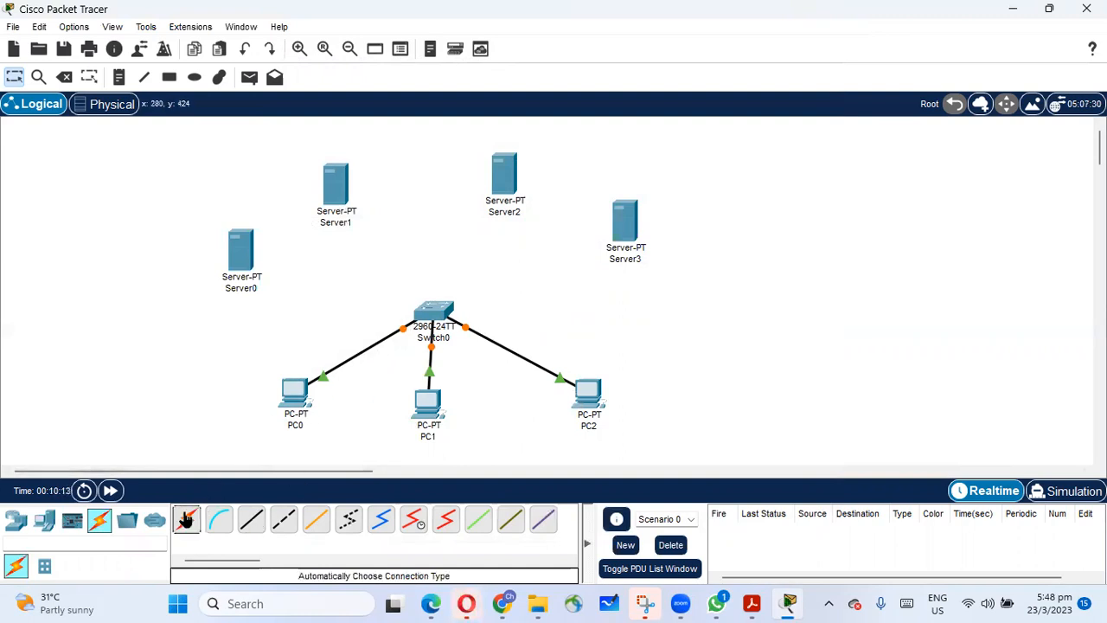
left_click(241, 252)
left_click(438, 314)
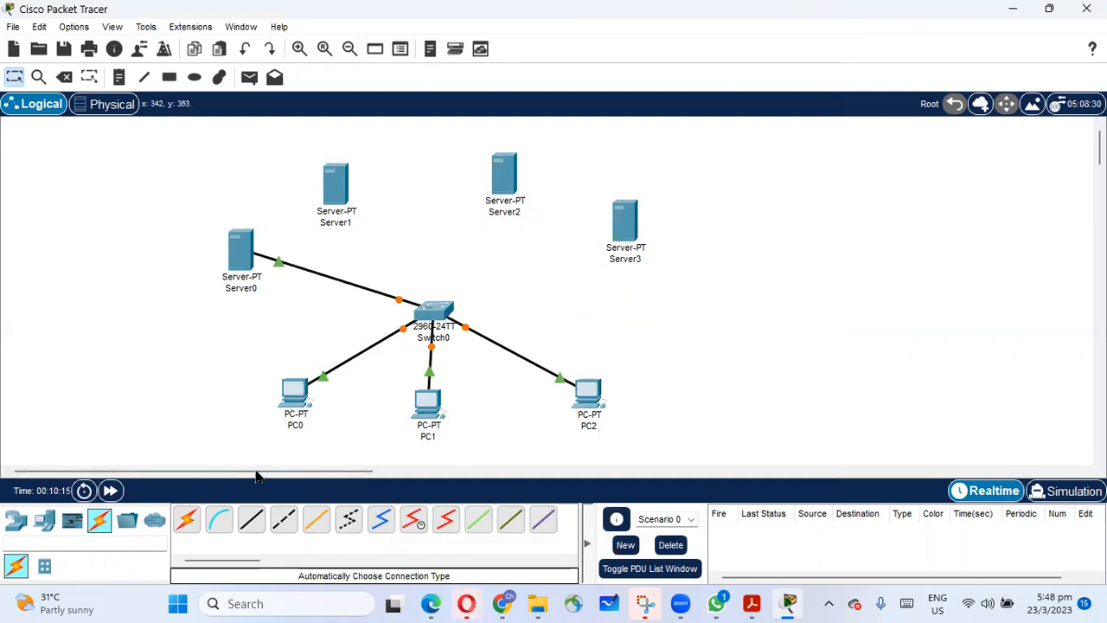
left_click(350, 197)
left_click(431, 310)
Cable Server2 and Server3 to Switch0 using the automatically chosen connection type.
left_click(185, 519)
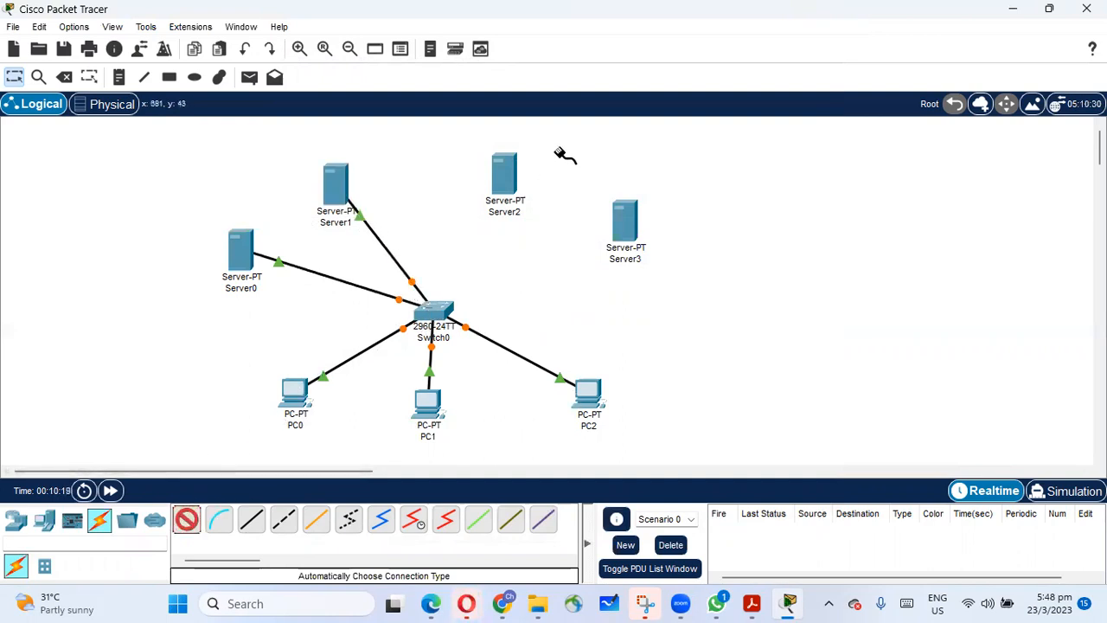
left_click(506, 186)
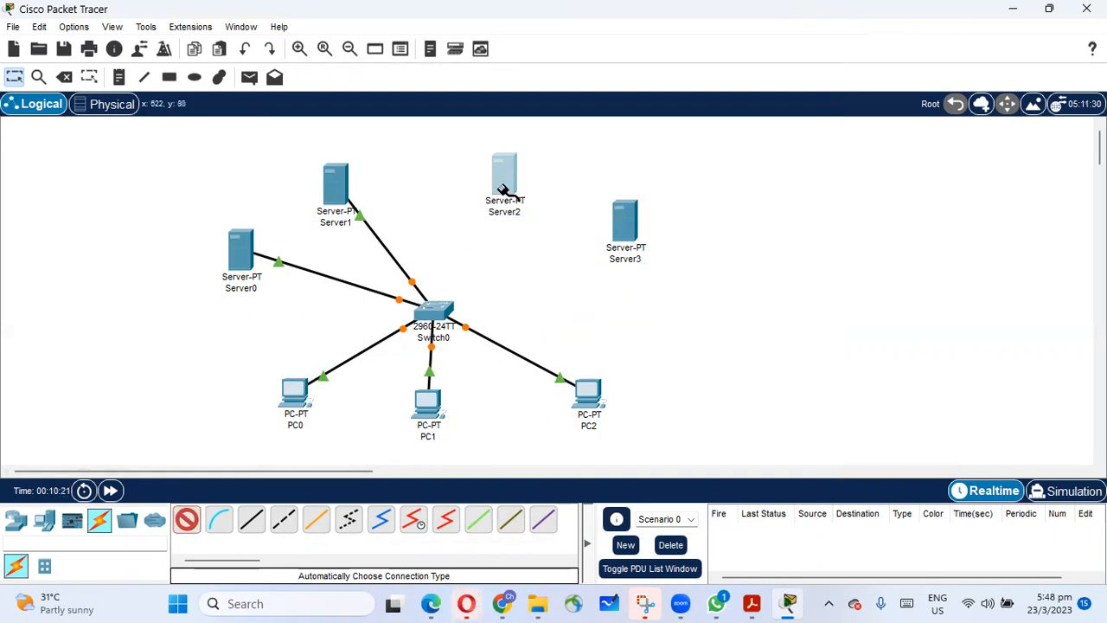
left_click(435, 311)
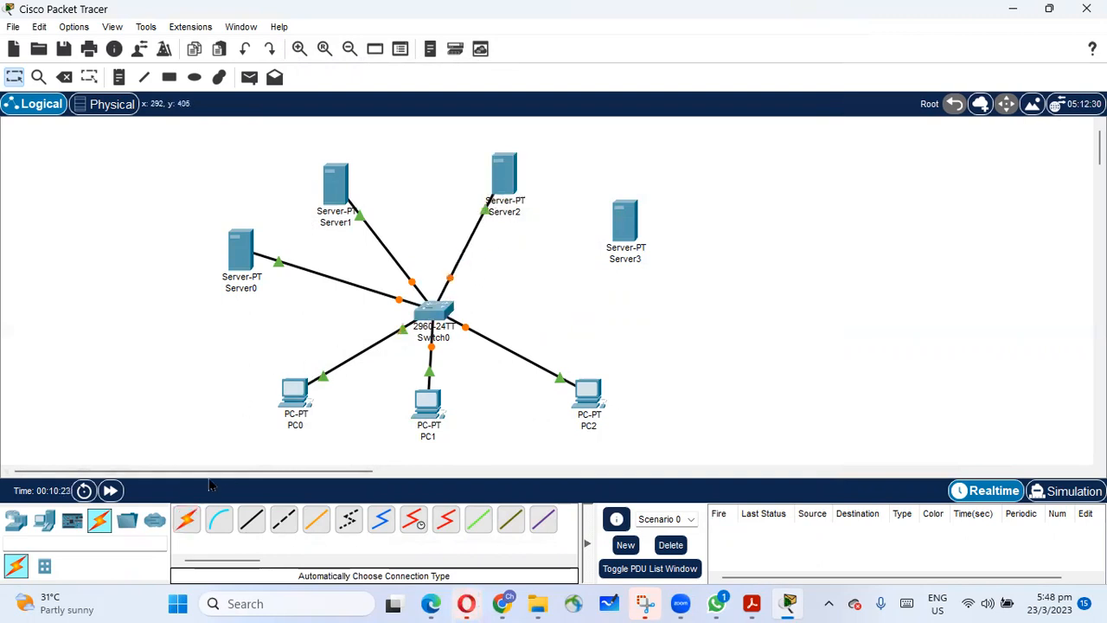
left_click(185, 519)
left_click(625, 227)
left_click(453, 305)
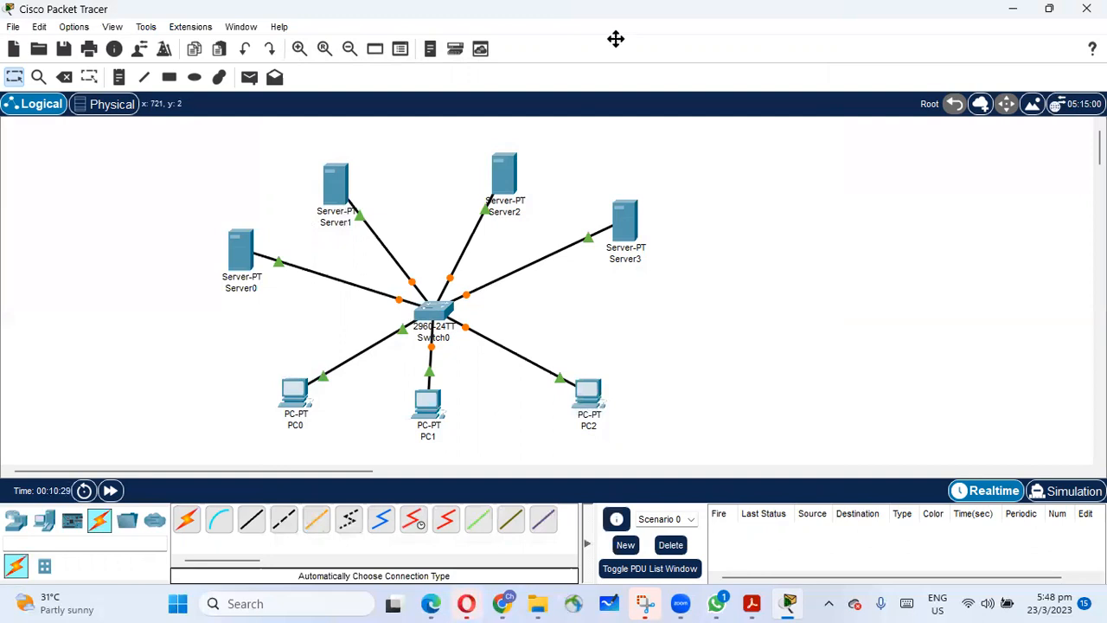
left_click(897, 78)
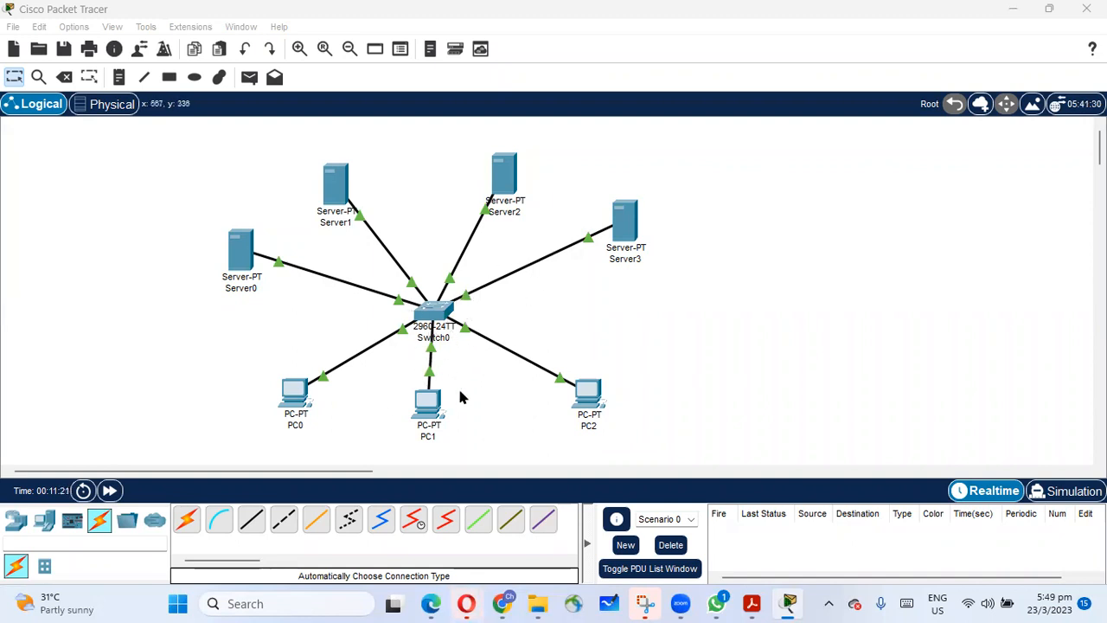
Change the label of Server3 to "DCHP 2".
left_click(635, 257)
left_click_drag(650, 259, 576, 270)
left_click_drag(649, 260, 608, 260)
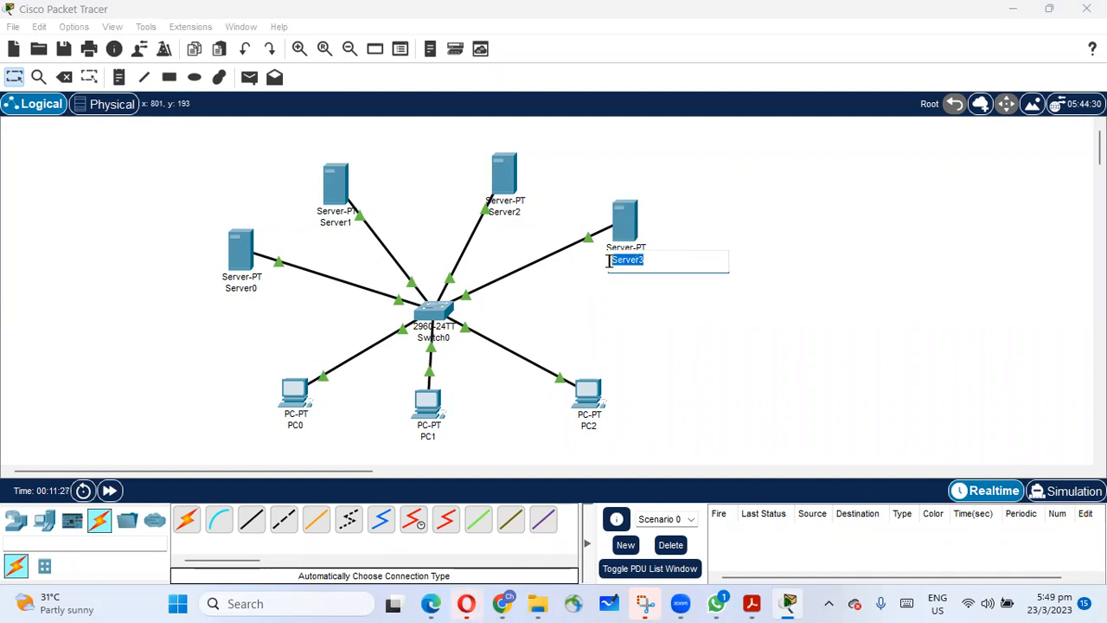
type("DCHP 2")
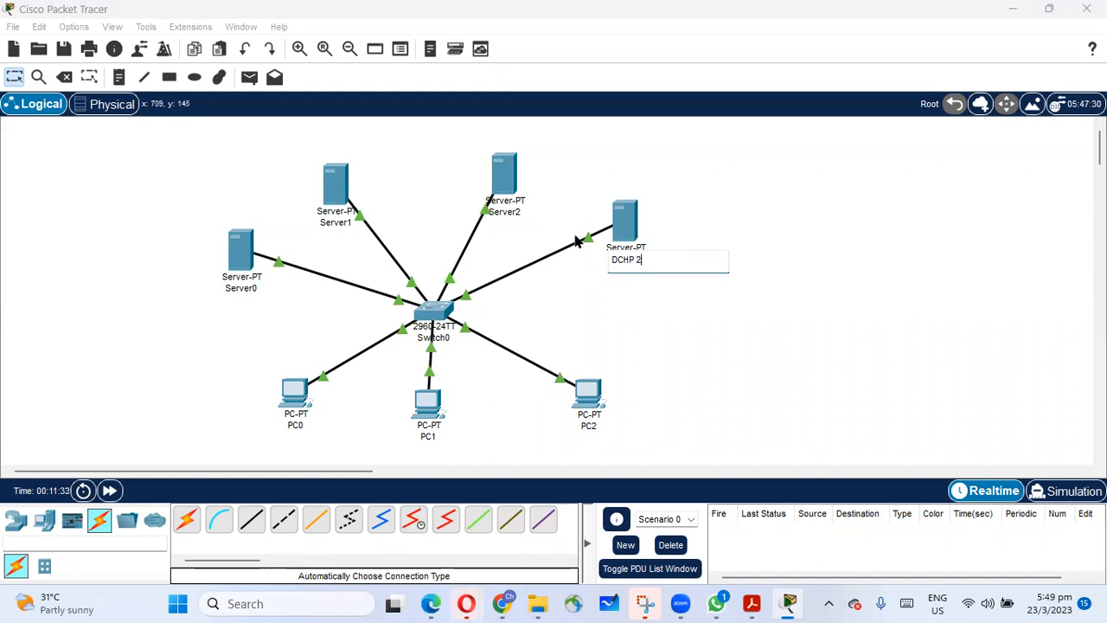
Change the label of Server2 to "DNS 3".
left_click(499, 210)
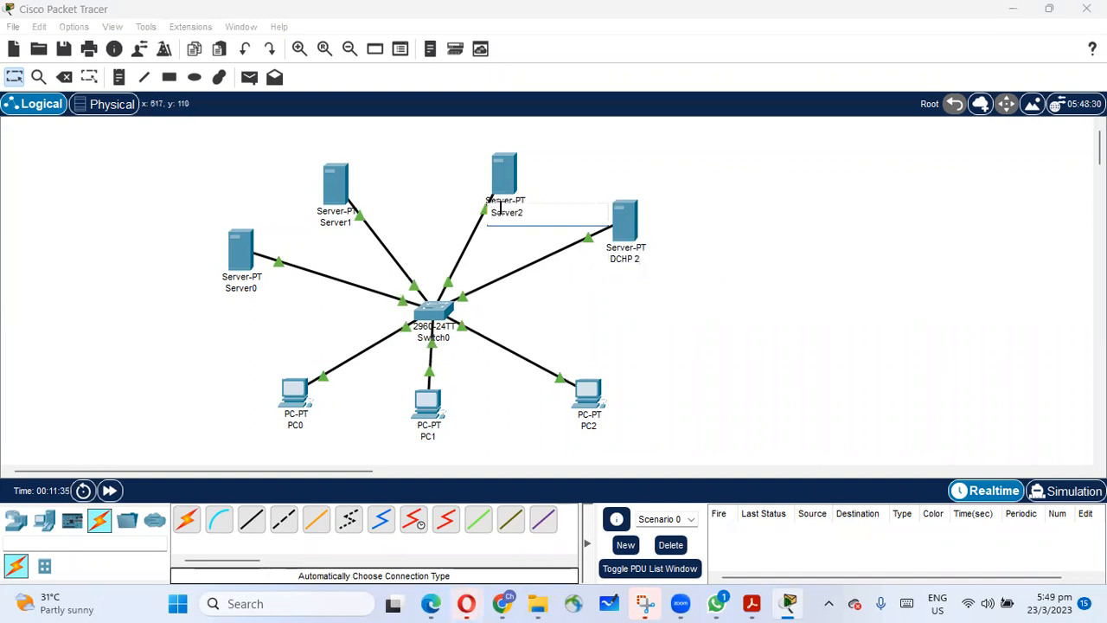
left_click_drag(534, 213, 477, 211)
type("DNS")
type(" 2")
Change the label of Server1 to "xyz.com 4".
double_click(353, 218)
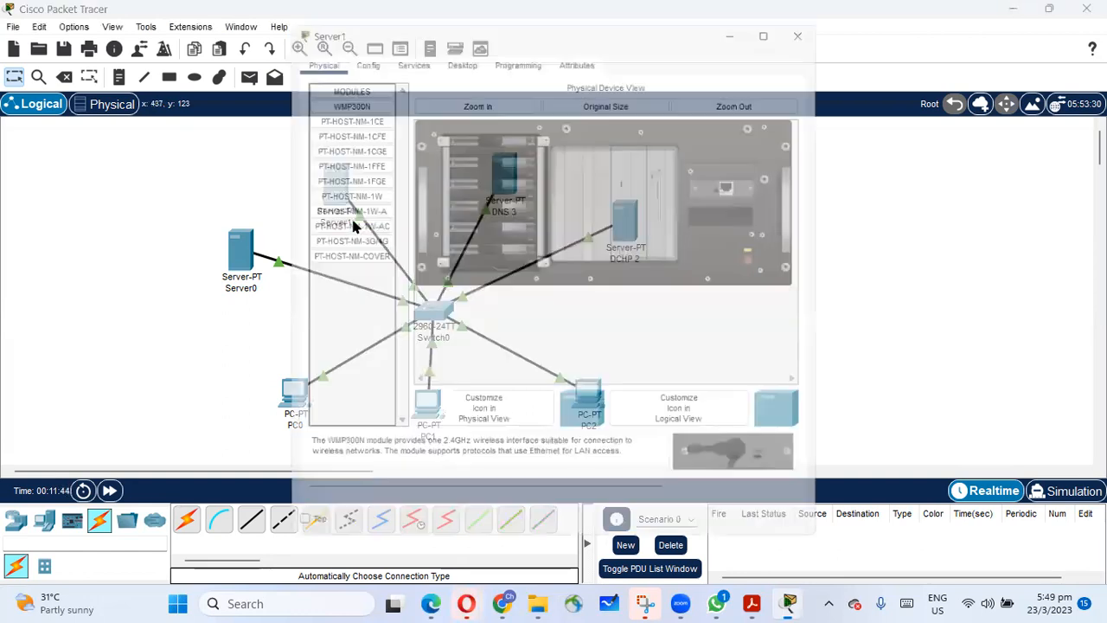
left_click(817, 17)
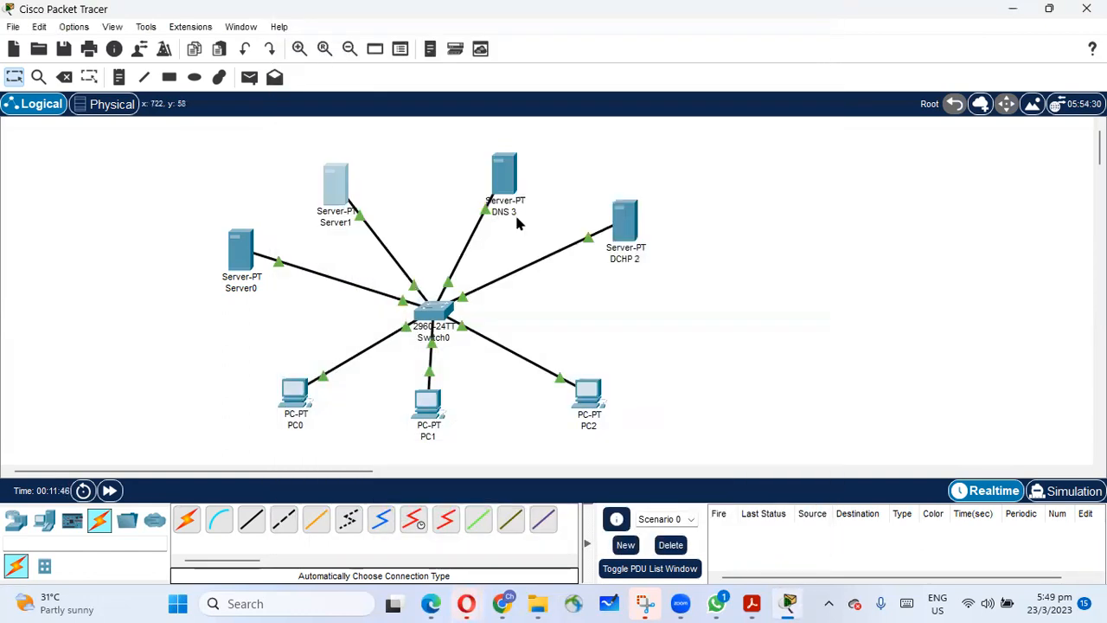
left_click(336, 221)
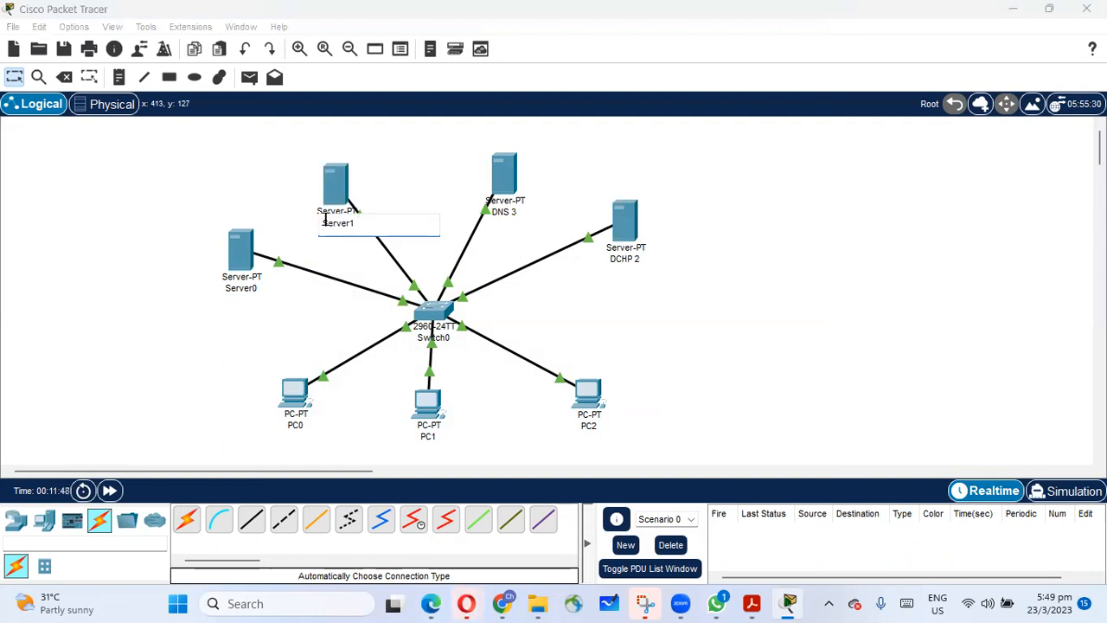
left_click_drag(322, 221, 356, 221)
type("xyz.com")
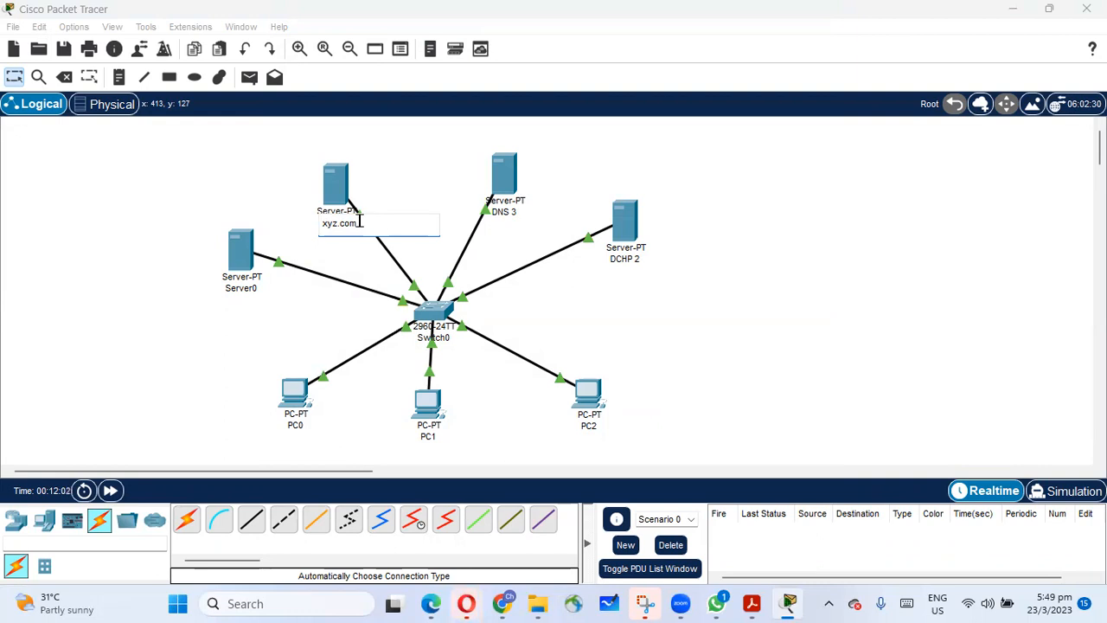
key("Return")
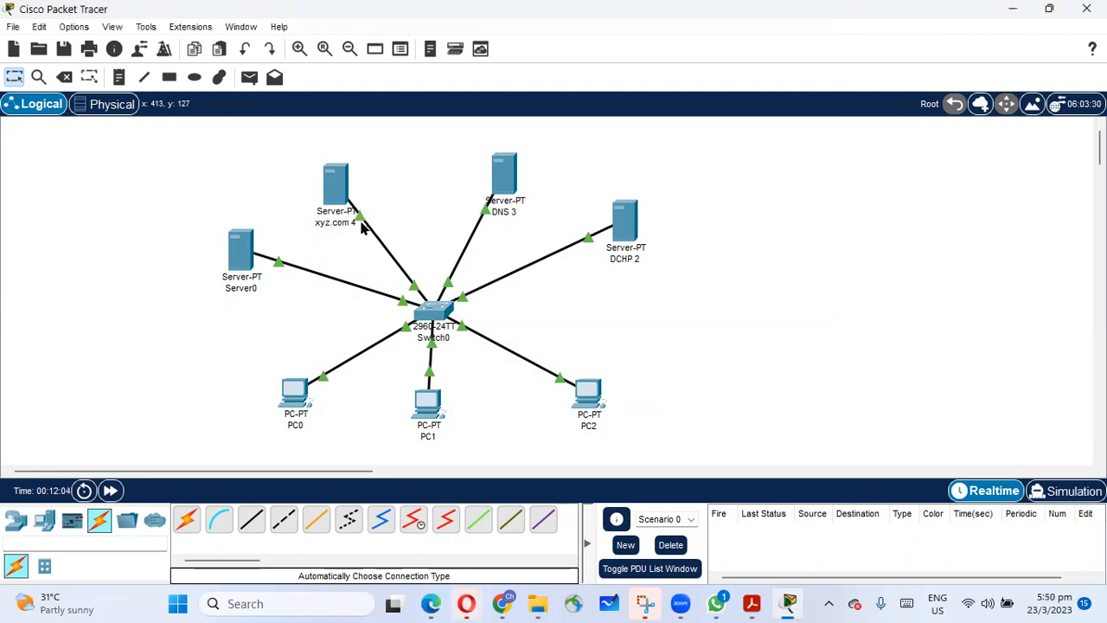
Change the label of Server0 to "abc.com 5".
left_click(244, 288)
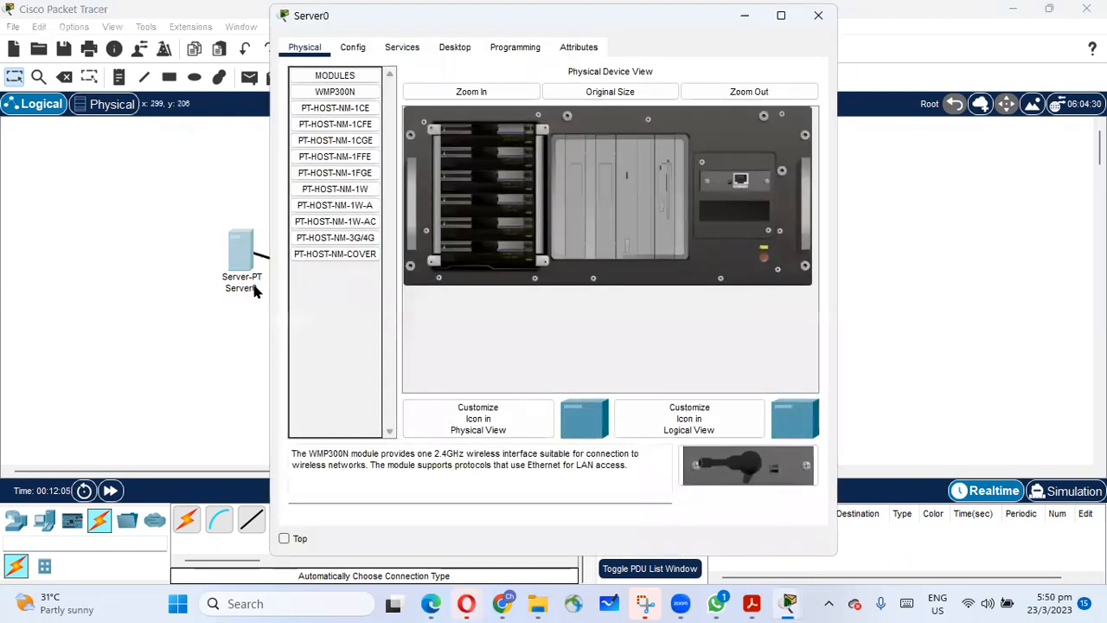
left_click(816, 24)
left_click(246, 289)
left_click_drag(256, 288, 201, 283)
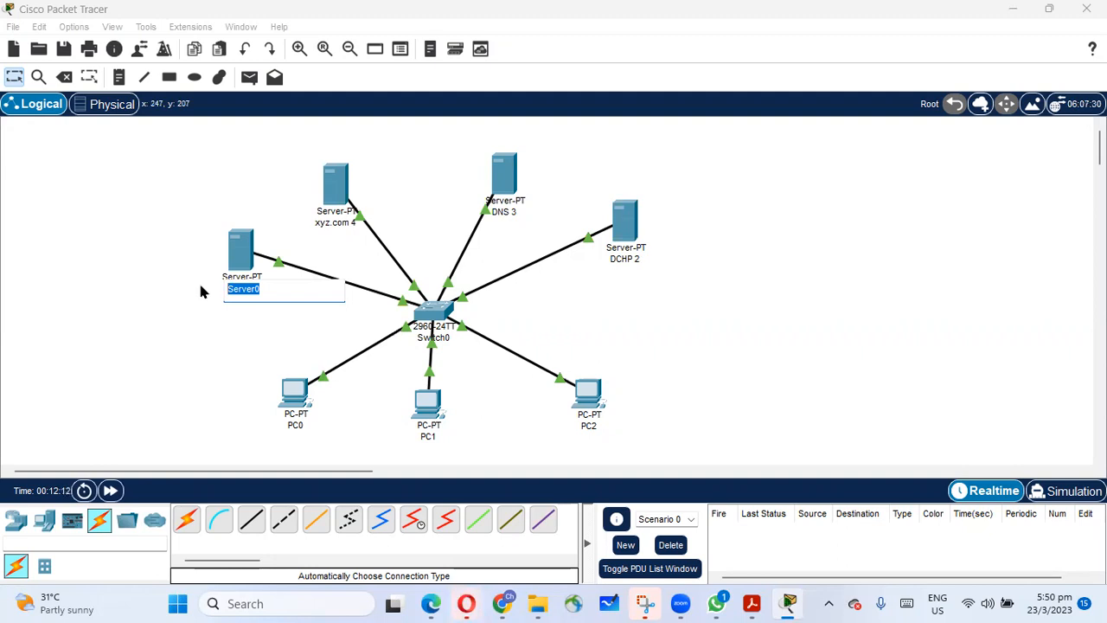
type("abc.com 5")
key("Return")
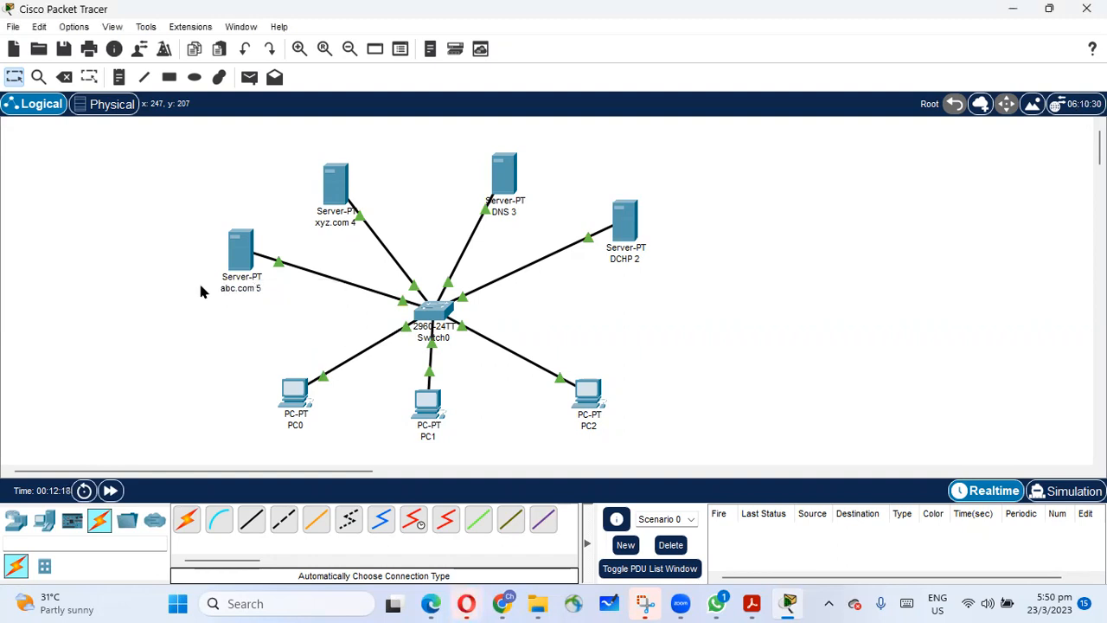
On the DCHP 2 server, turn off the HTTP and HTTPS services and turn on the DHCP service.
left_click(625, 239)
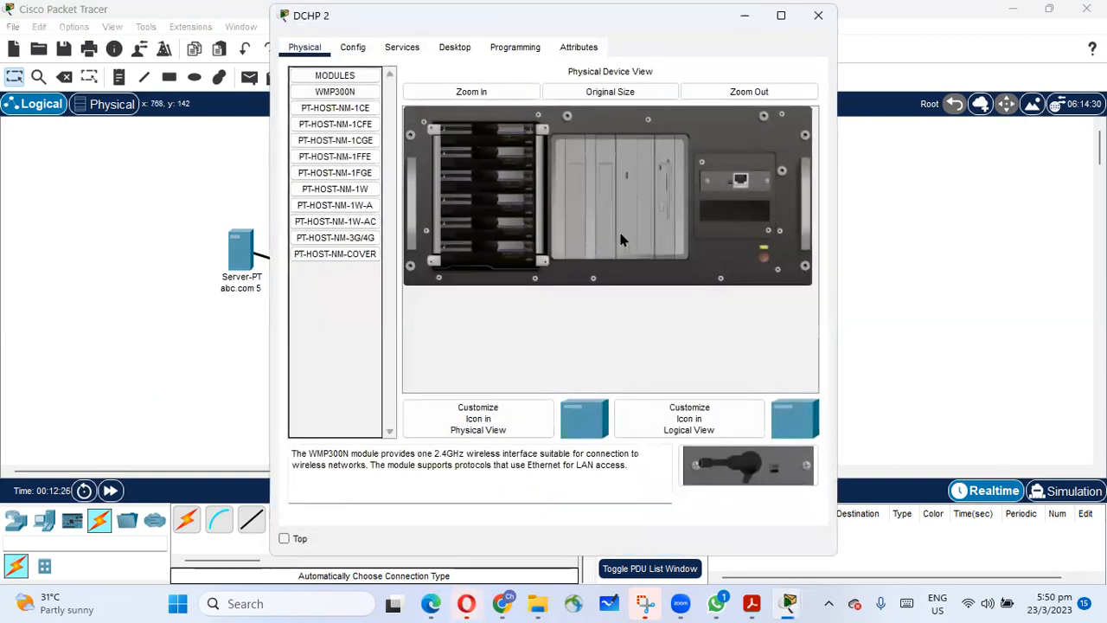
left_click(402, 49)
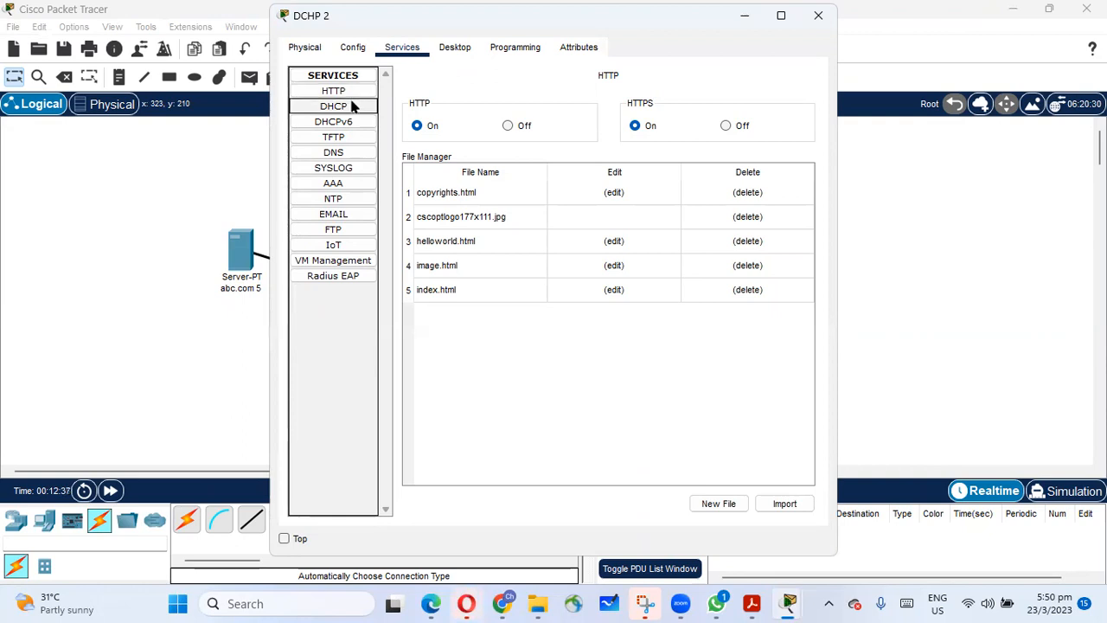
left_click(508, 125)
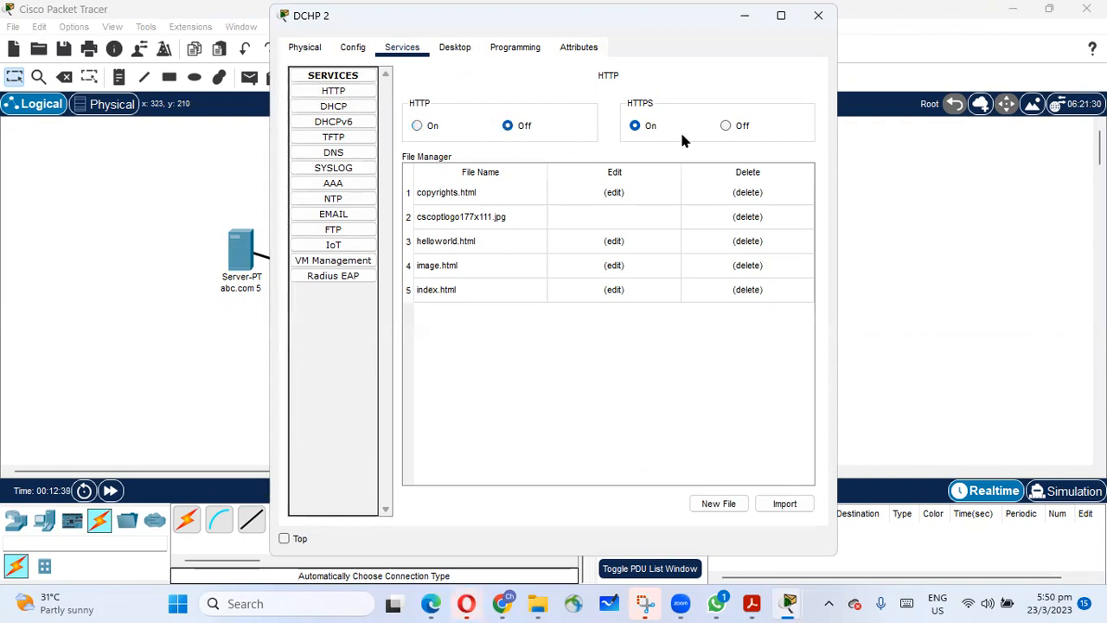
left_click(727, 126)
left_click(349, 106)
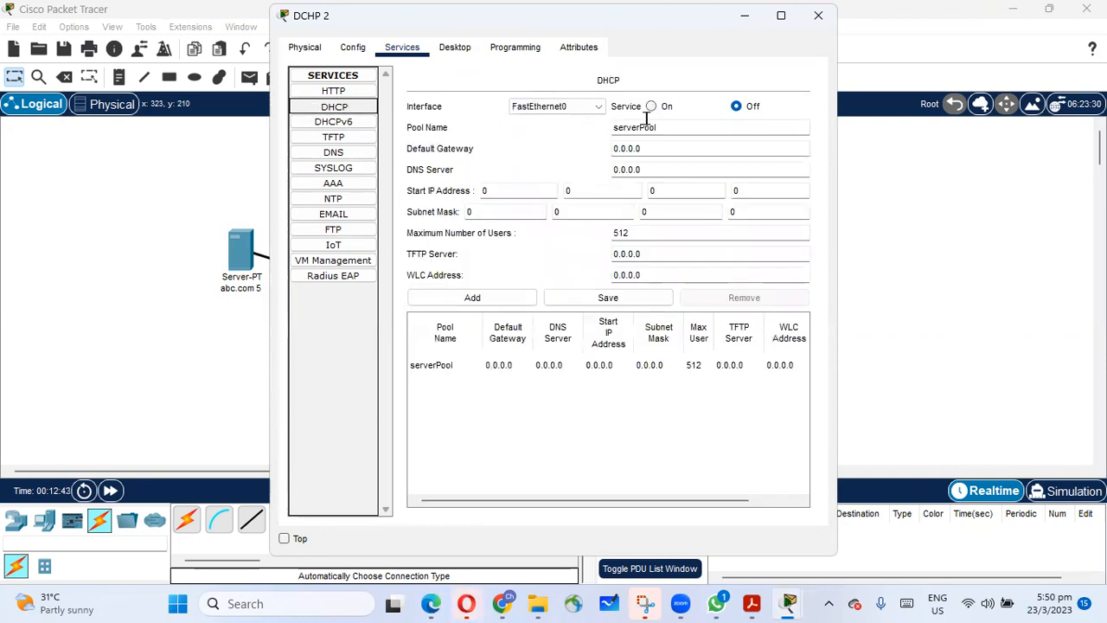
left_click(652, 106)
Turn off the TFTP and Syslog services on the DCHP 2 server.
left_click(348, 122)
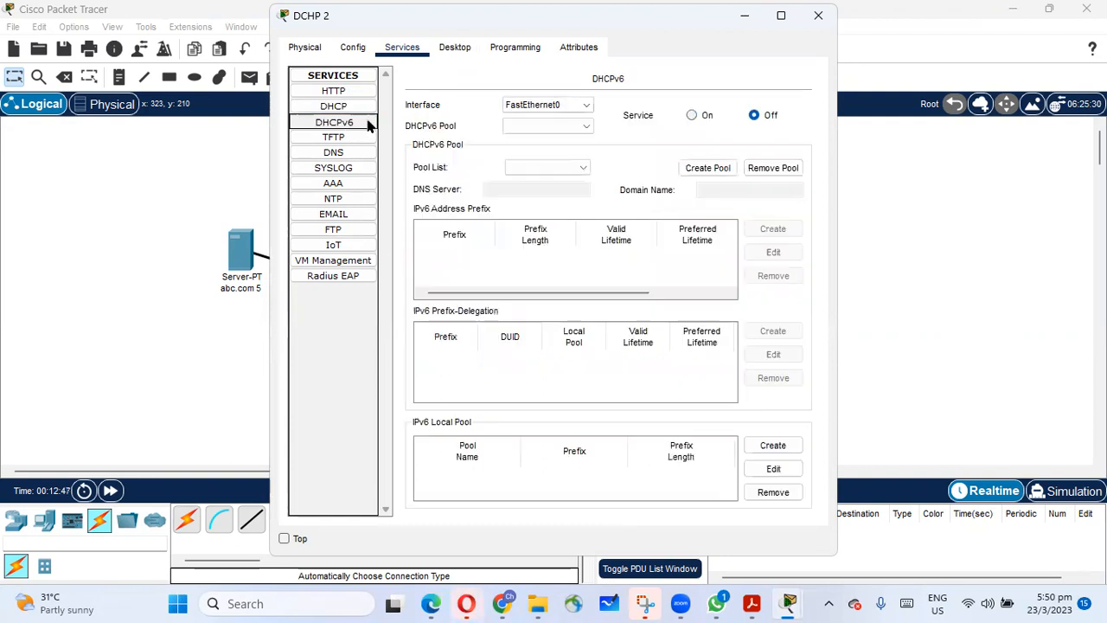
left_click(350, 137)
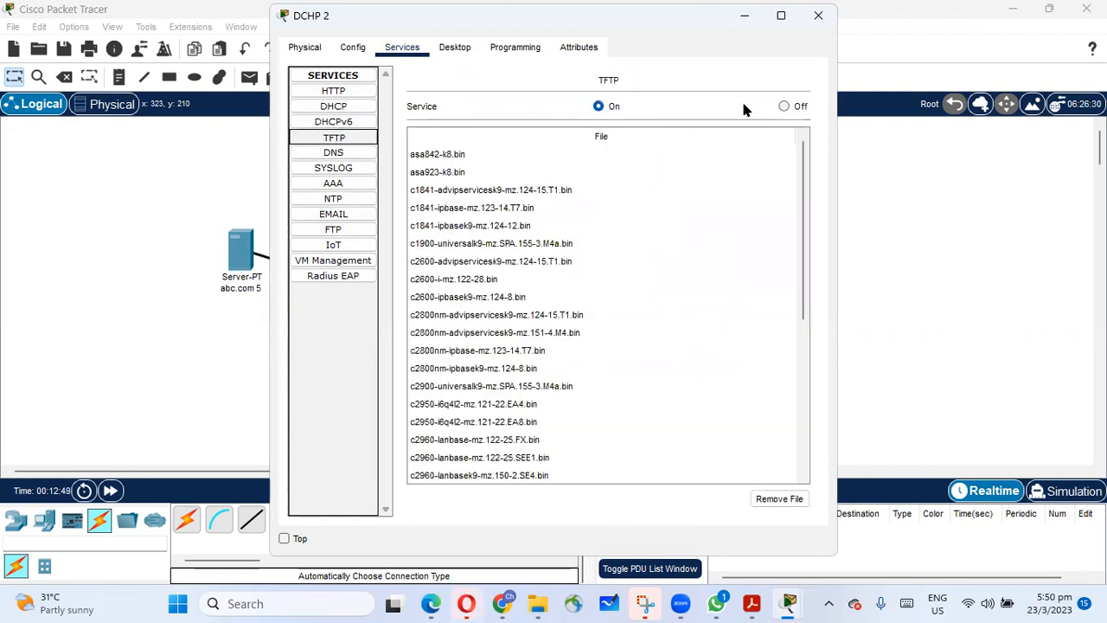
left_click(782, 106)
left_click(340, 153)
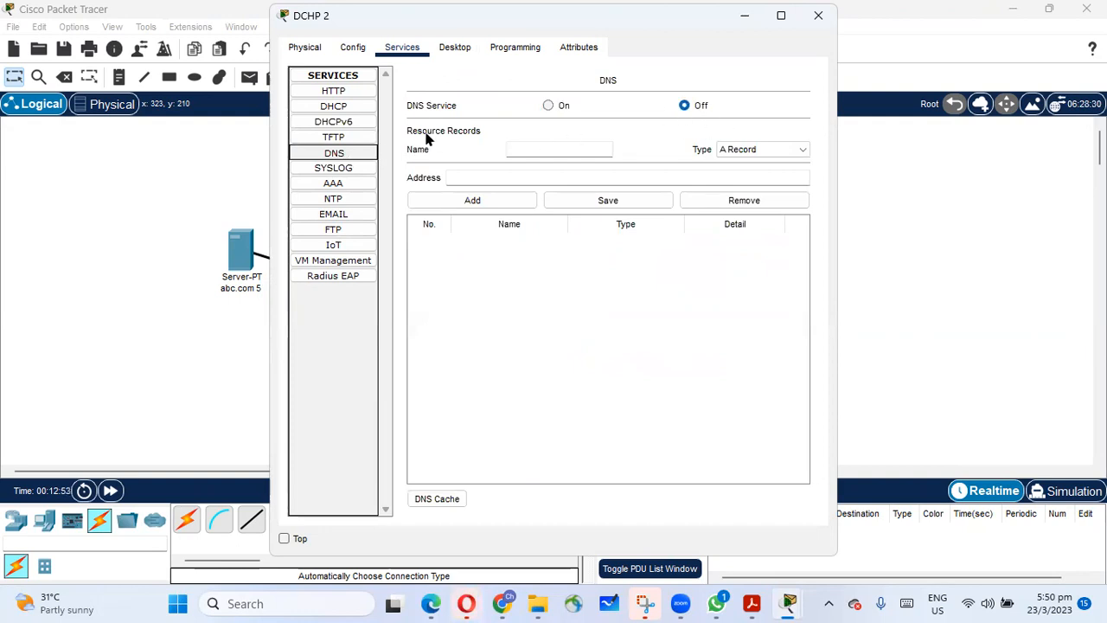
left_click(326, 172)
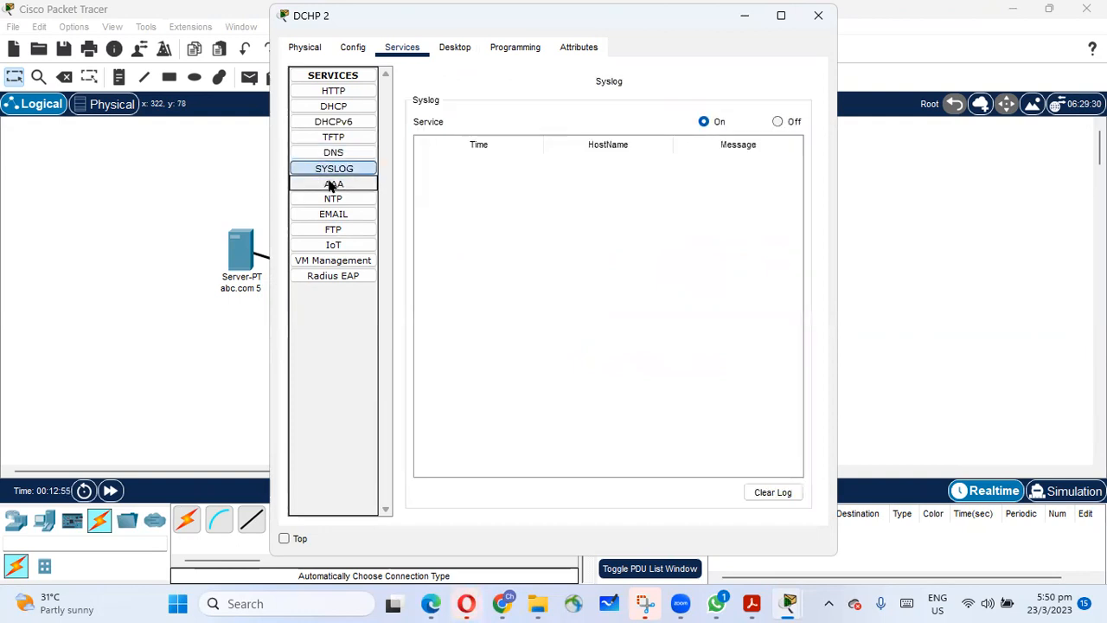
left_click(331, 185)
left_click(333, 152)
left_click(329, 167)
left_click(777, 122)
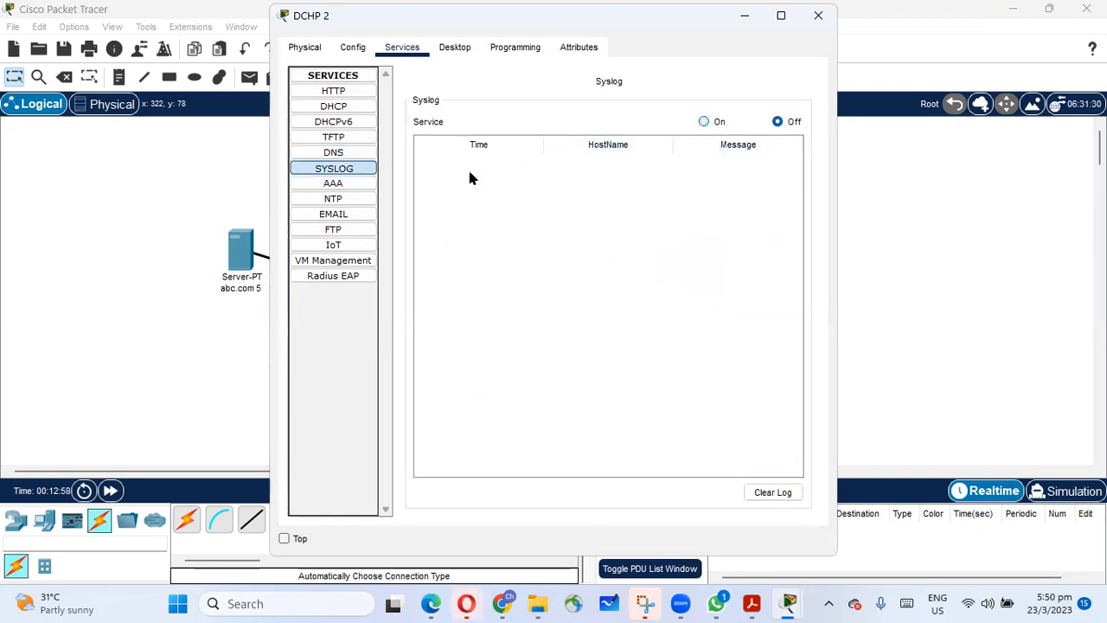
Turn off the NTP service and the POP3 and SMTP email services on the DCHP 2 server.
left_click(333, 184)
left_click(365, 201)
left_click(785, 102)
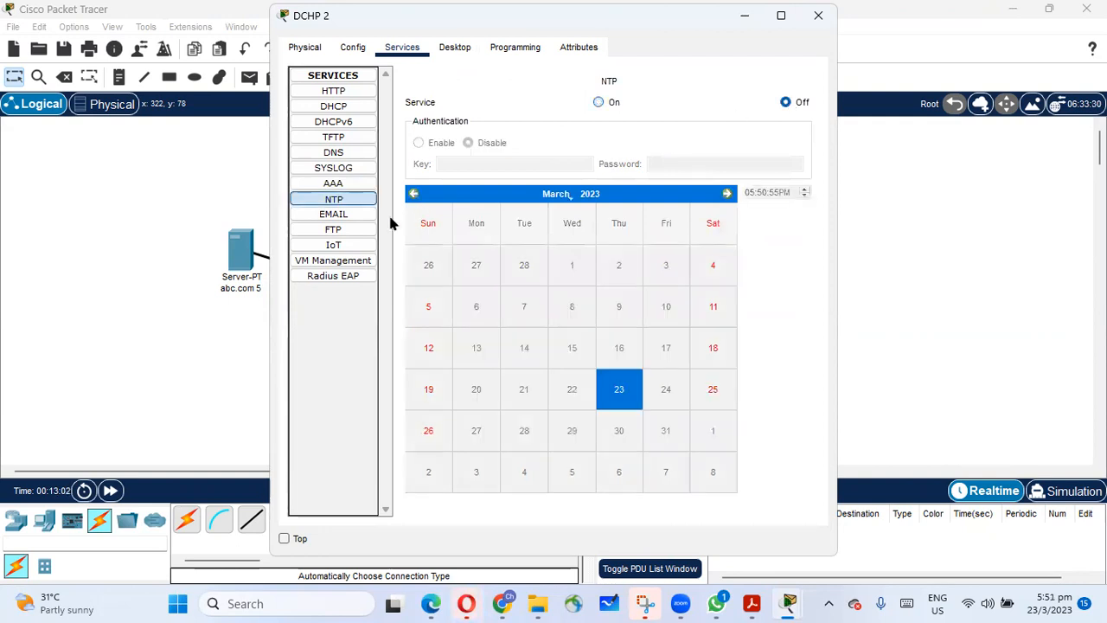
left_click(350, 214)
left_click(716, 125)
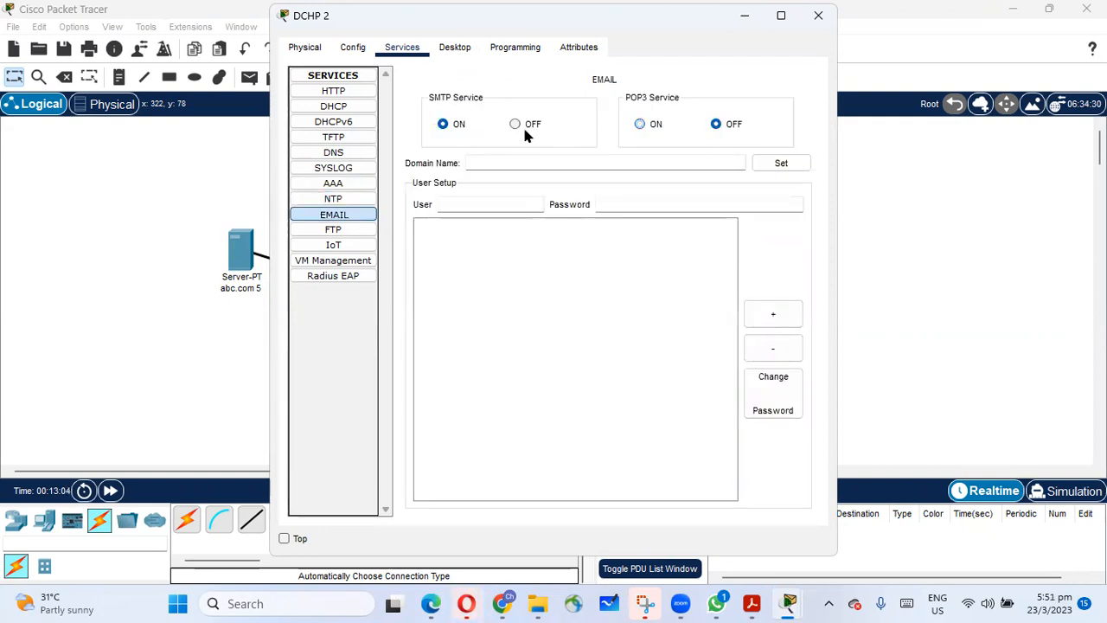
left_click(516, 124)
Turn off the FTP service on the DCHP 2 server and close the server's window.
left_click(366, 230)
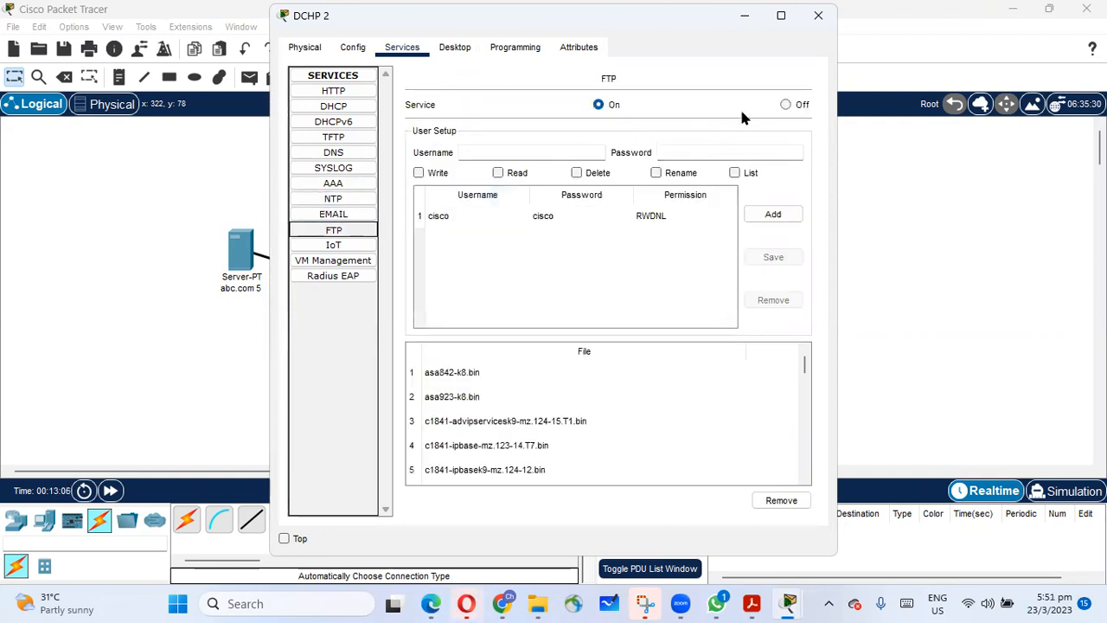
left_click(785, 104)
left_click(366, 246)
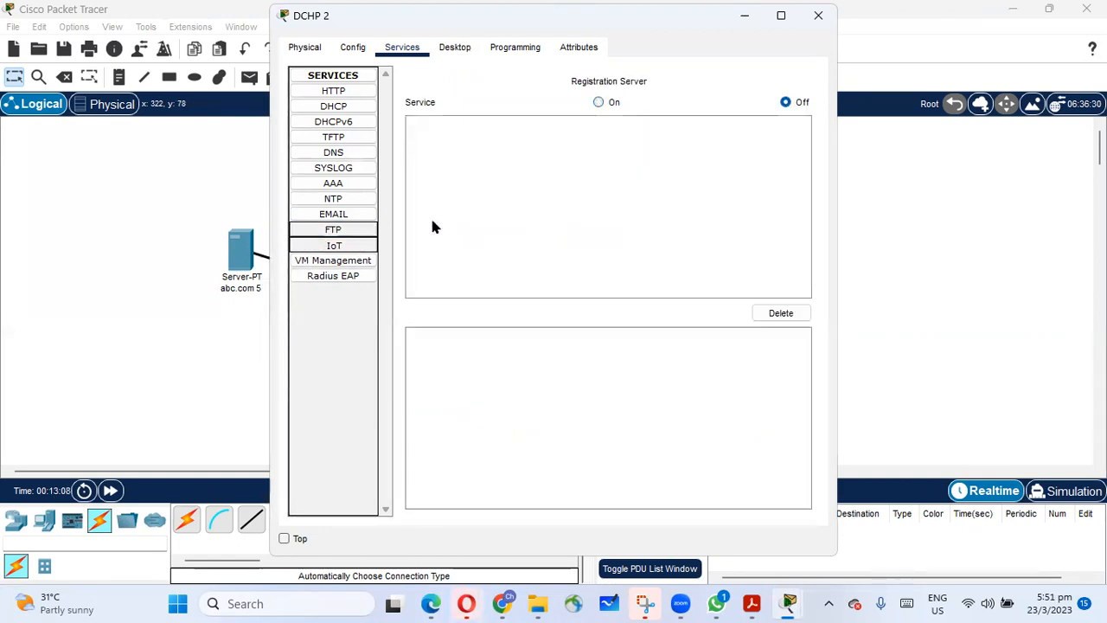
left_click(340, 262)
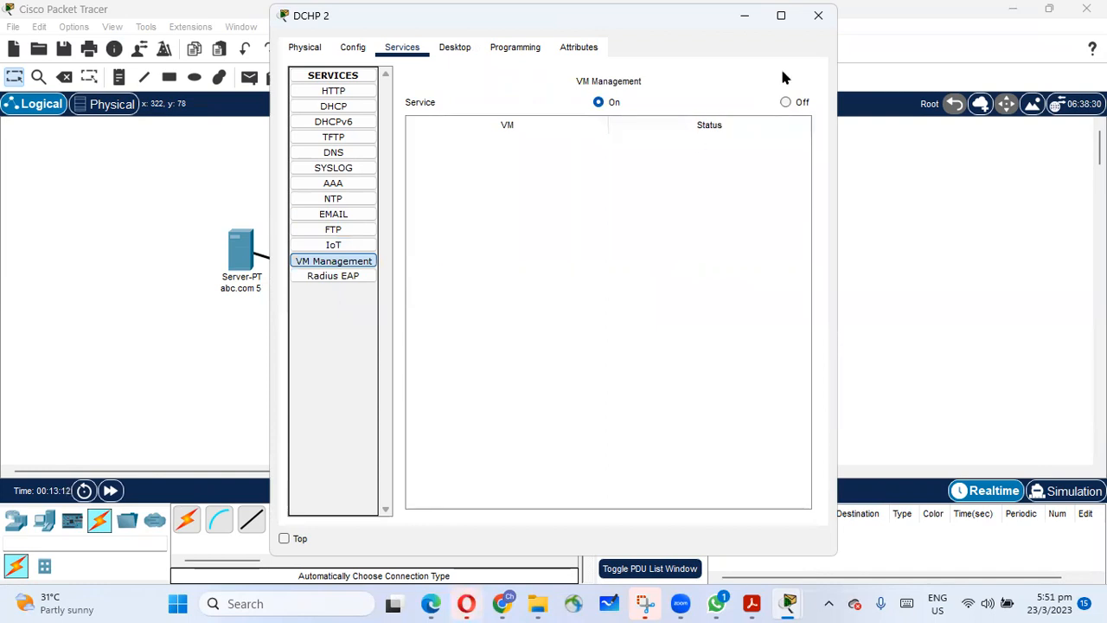
left_click(819, 17)
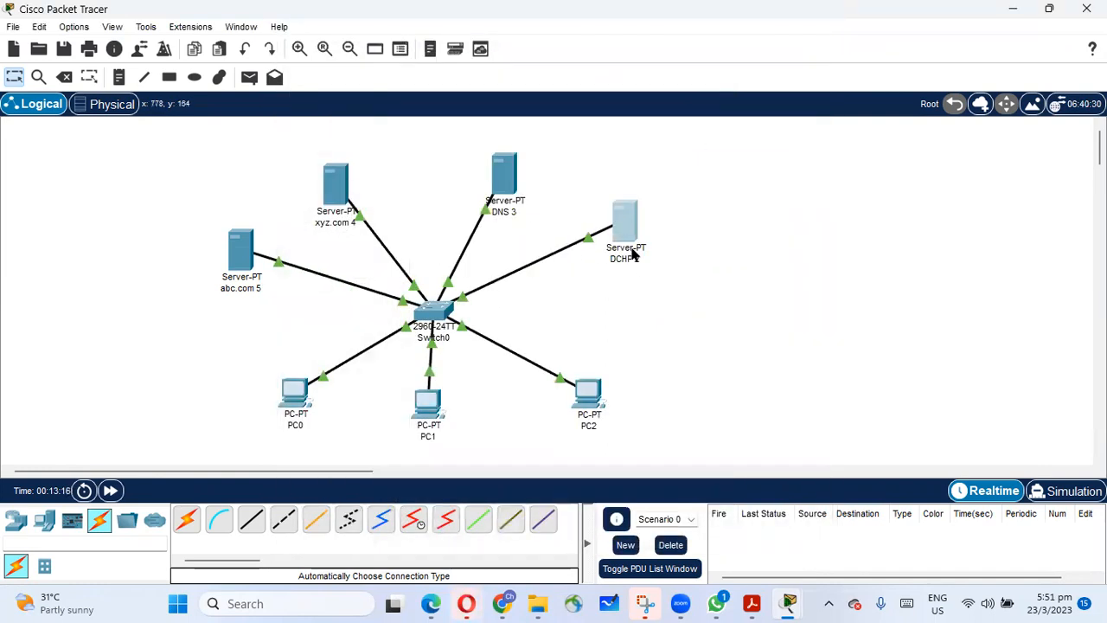
Give the DCHP 2 server's FastEthernet0 interface the static IPv4 address 192.168.1.2 with subnet mask 255.255.255.0.
left_click(629, 225)
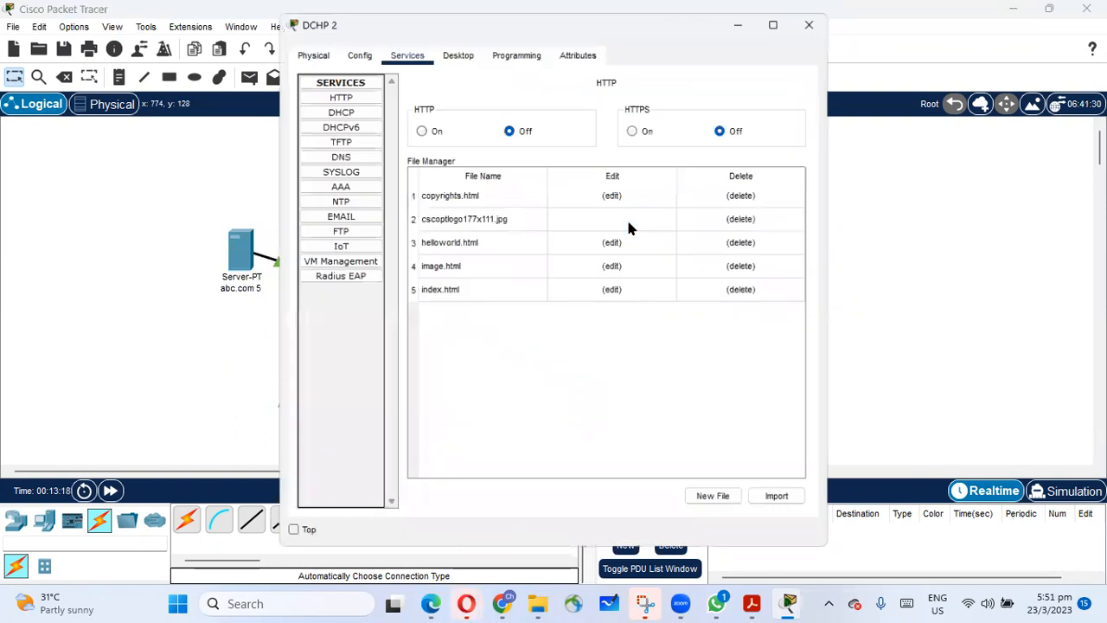
left_click(355, 51)
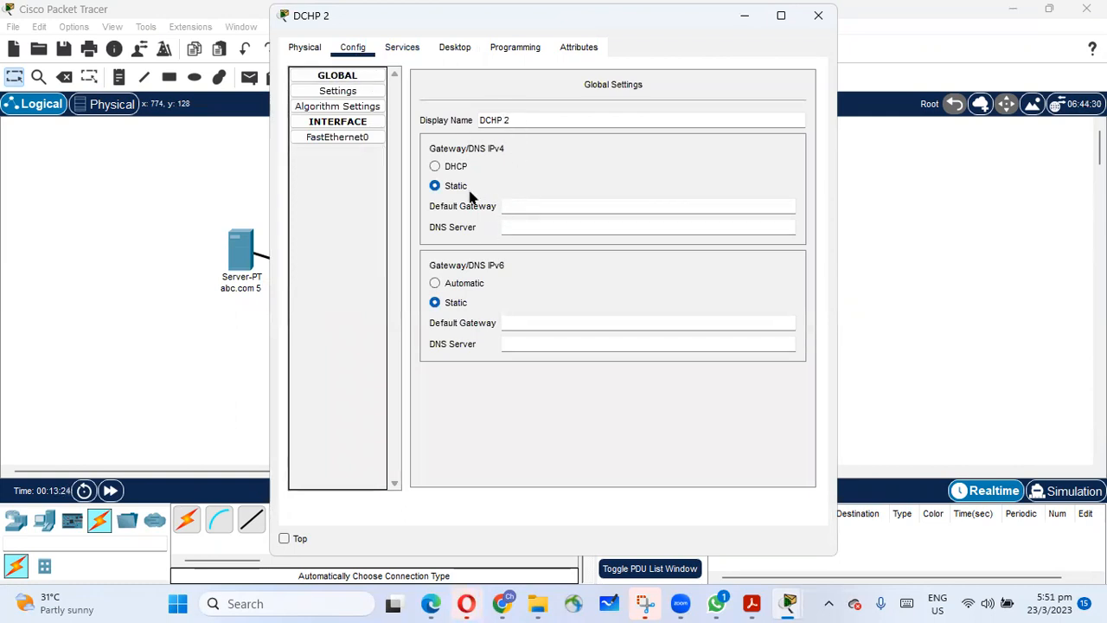
left_click(350, 122)
left_click(351, 122)
left_click(359, 137)
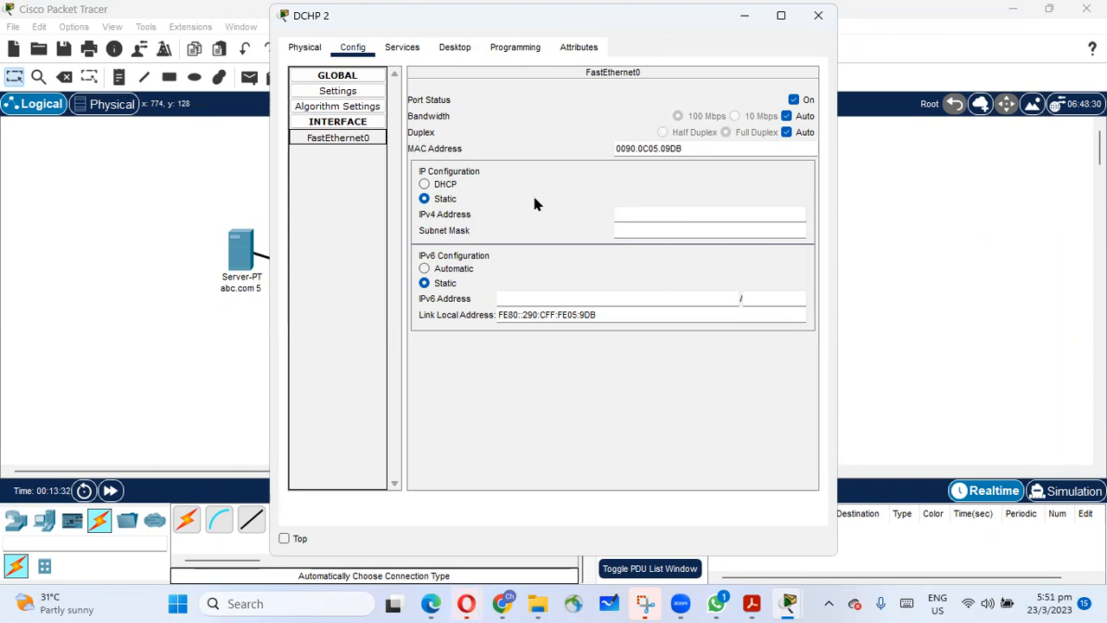
left_click(664, 212)
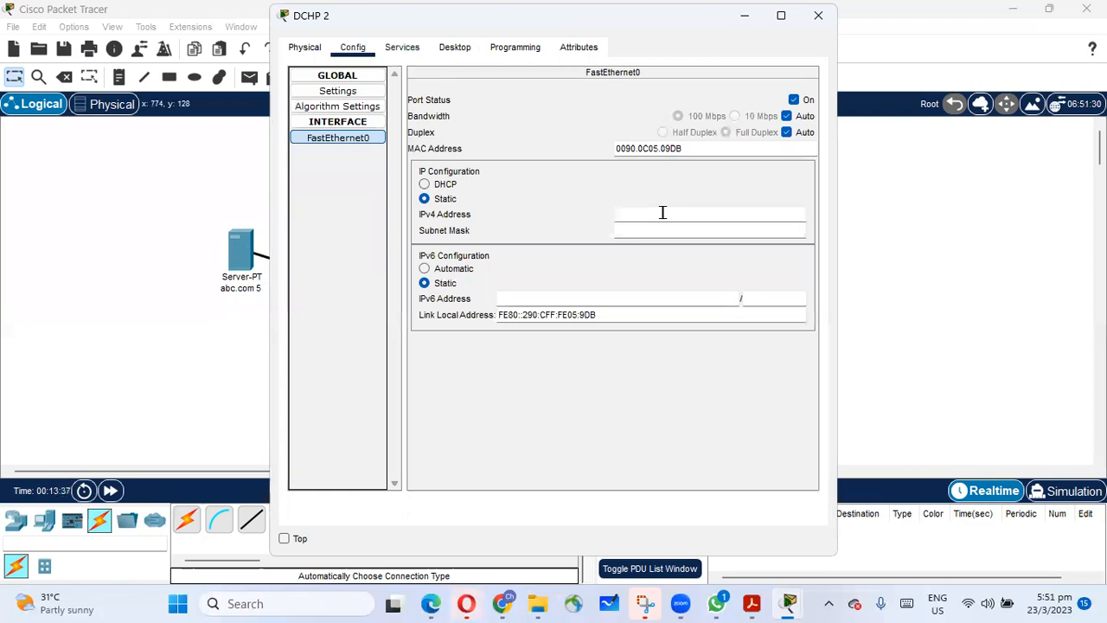
type("192.168.1.2")
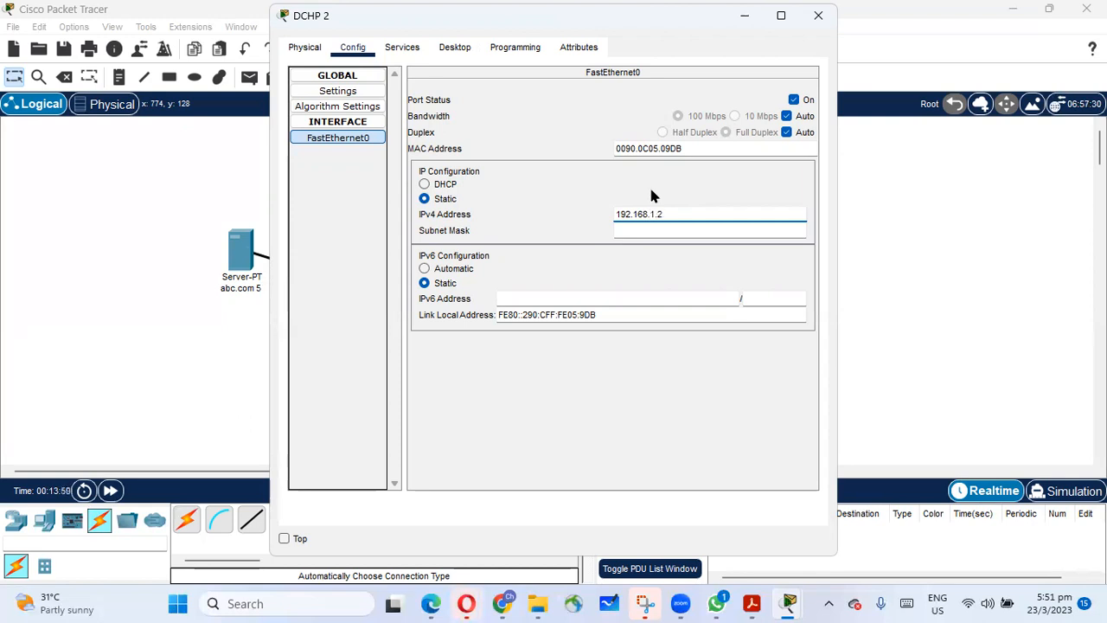
left_click(721, 231)
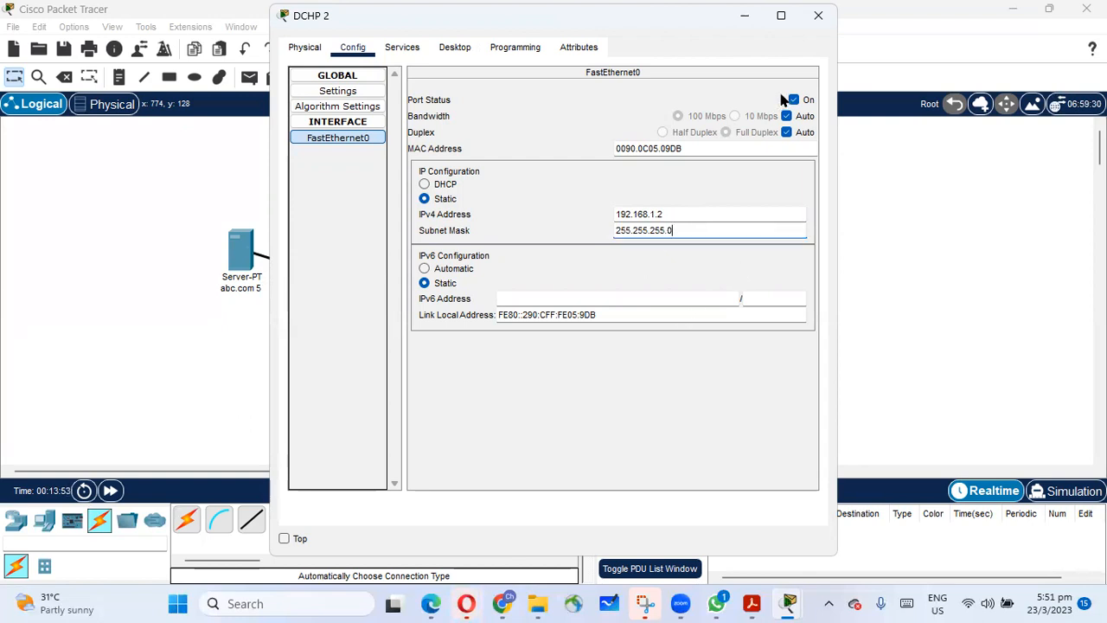
Check the DHCP pool settings of the DCHP 2 server and close the server's window.
left_click(401, 49)
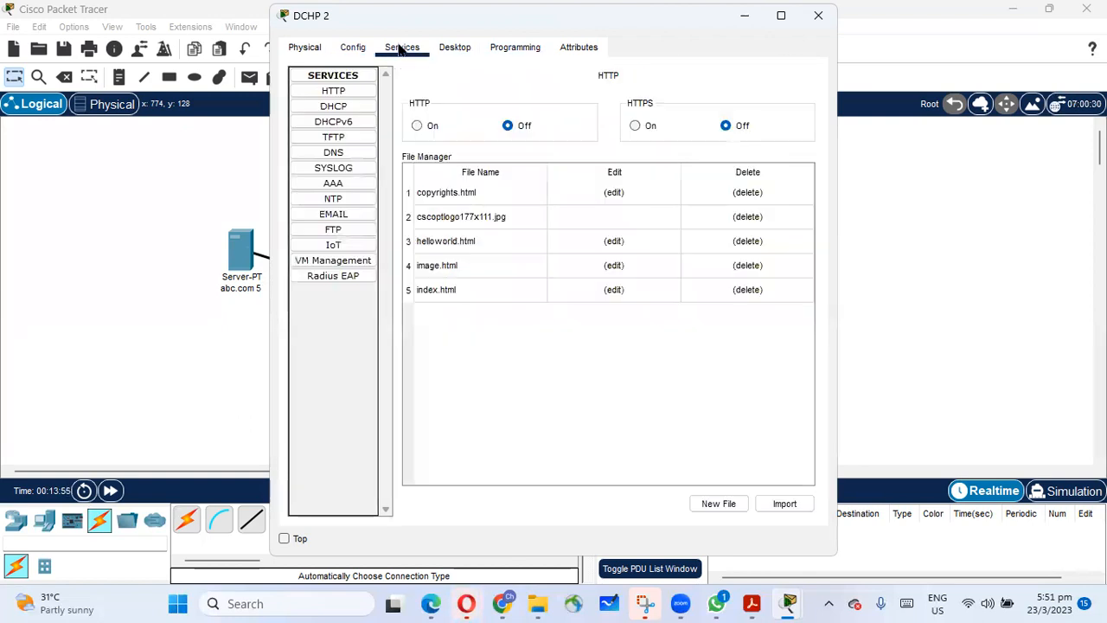
left_click(452, 47)
left_click(403, 49)
left_click(343, 106)
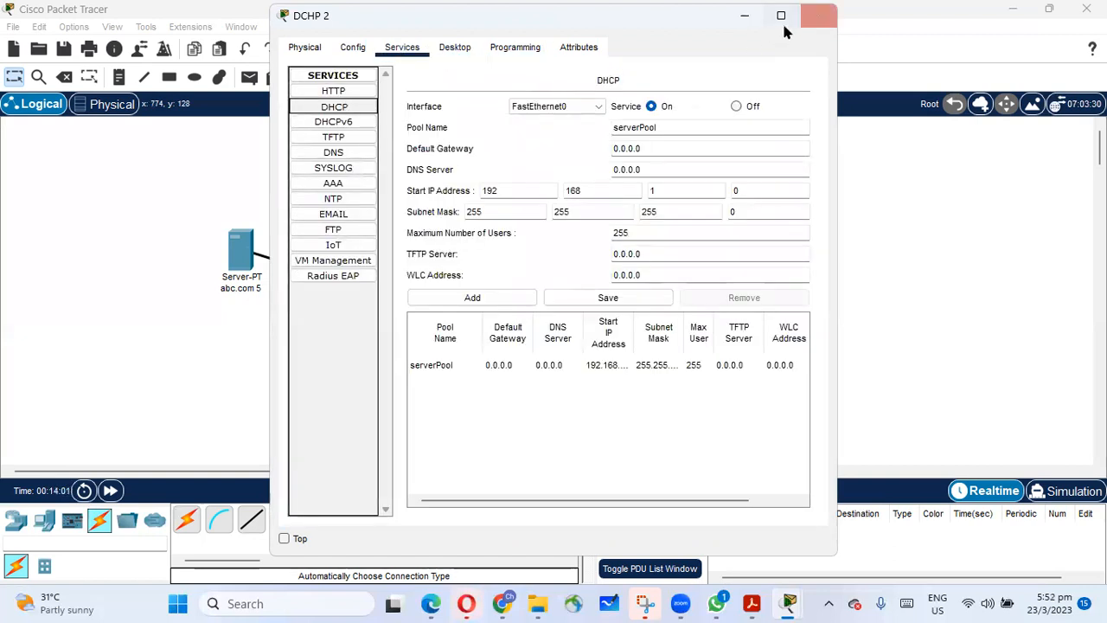
left_click(818, 16)
Give the DNS 3 server the static IPv4 address 192.168.1.3 with subnet mask 255.255.255.0 and close its window.
left_click(500, 207)
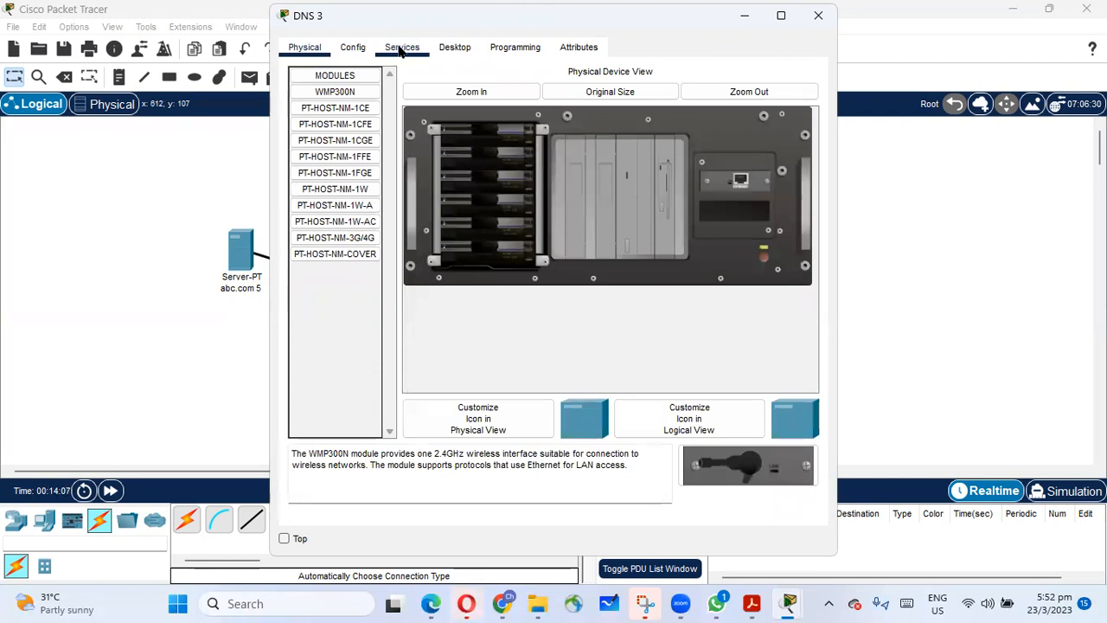
left_click(444, 50)
left_click(339, 121)
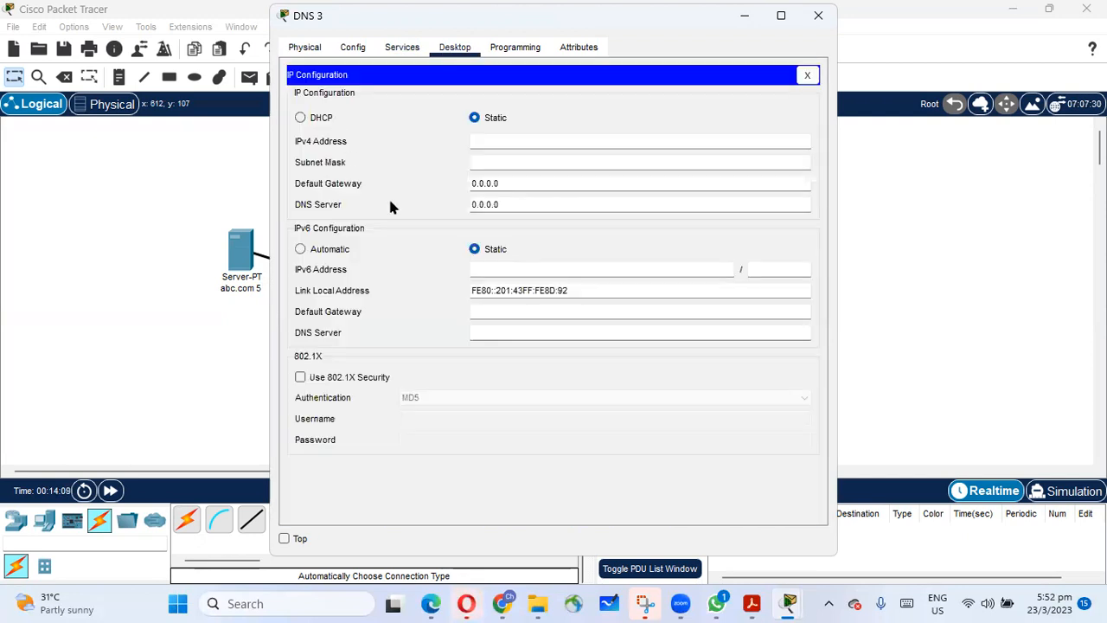
left_click(494, 140)
type("192.168.1.3")
left_click_drag(527, 140, 439, 135)
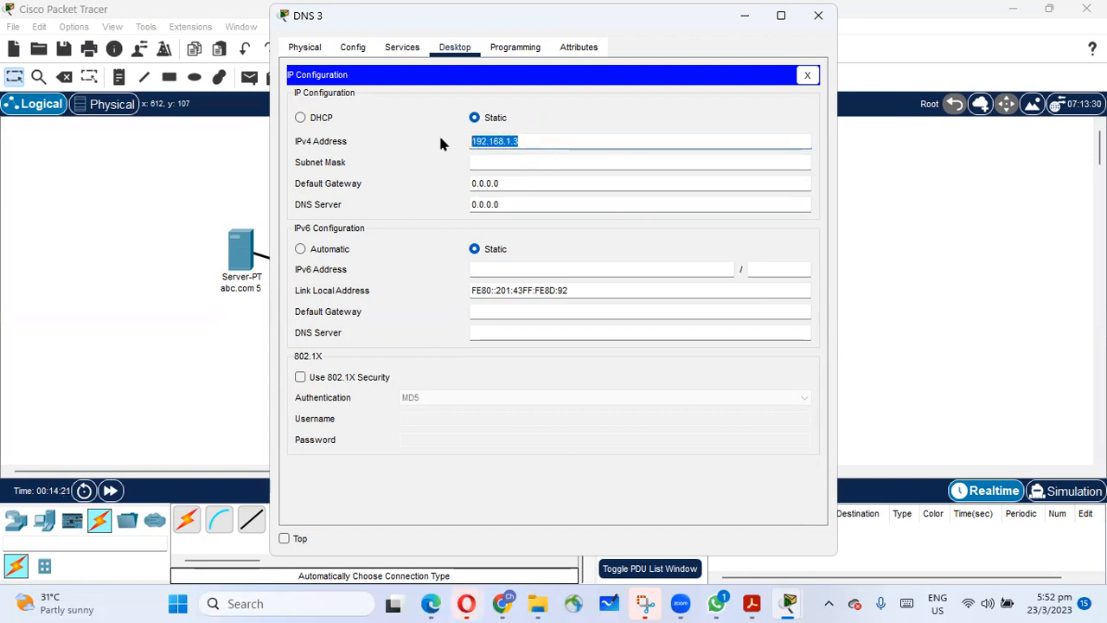
left_click(490, 161)
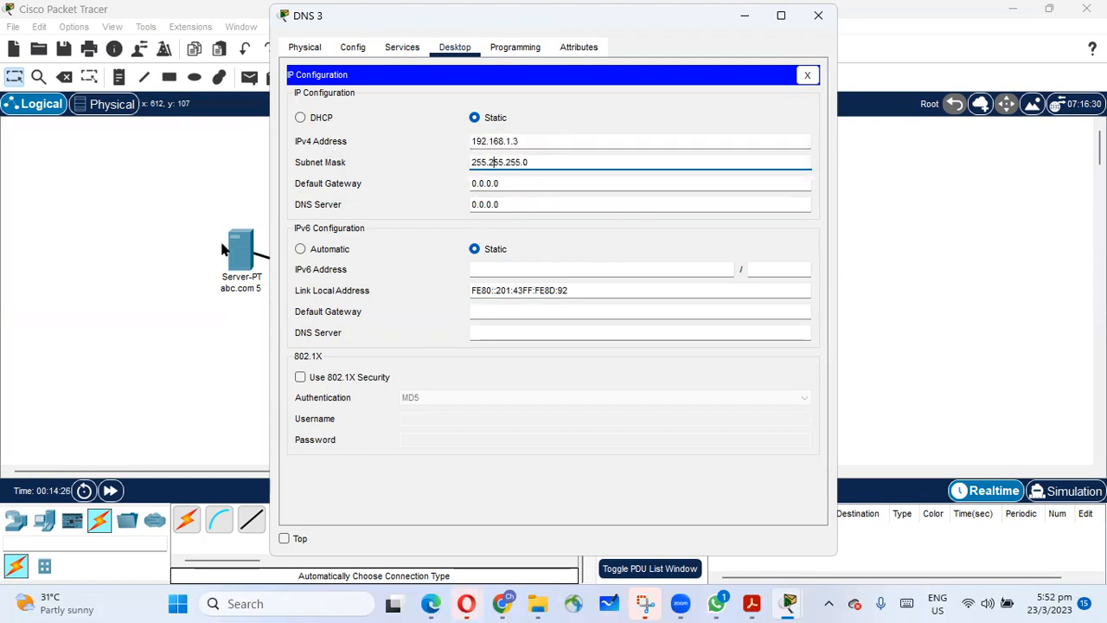
left_click(808, 76)
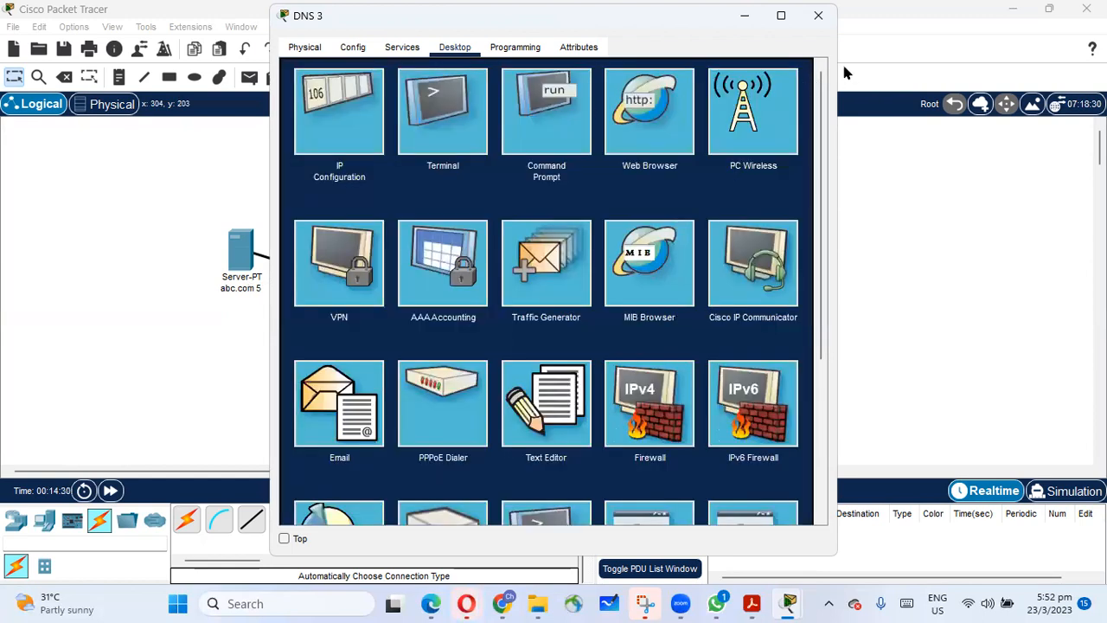
left_click(815, 18)
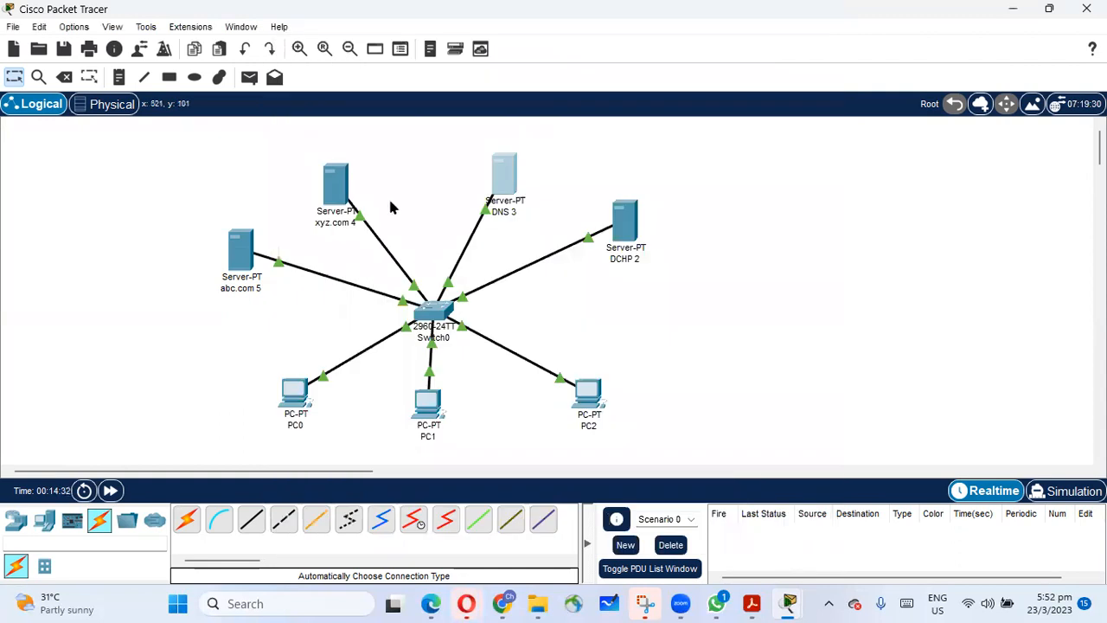
Give the xyz.com 4 server the static IPv4 address 192.168.1.4 with subnet mask 255.255.255.0 and close its window.
left_click(331, 192)
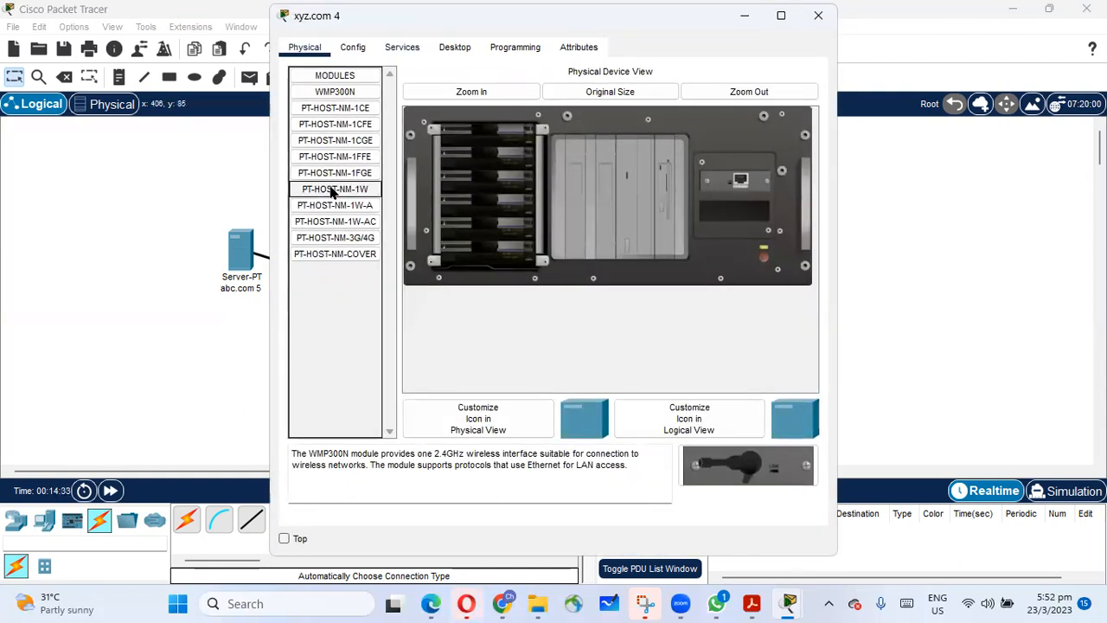
left_click(455, 47)
left_click(346, 121)
left_click(499, 140)
type("192.168.1.3")
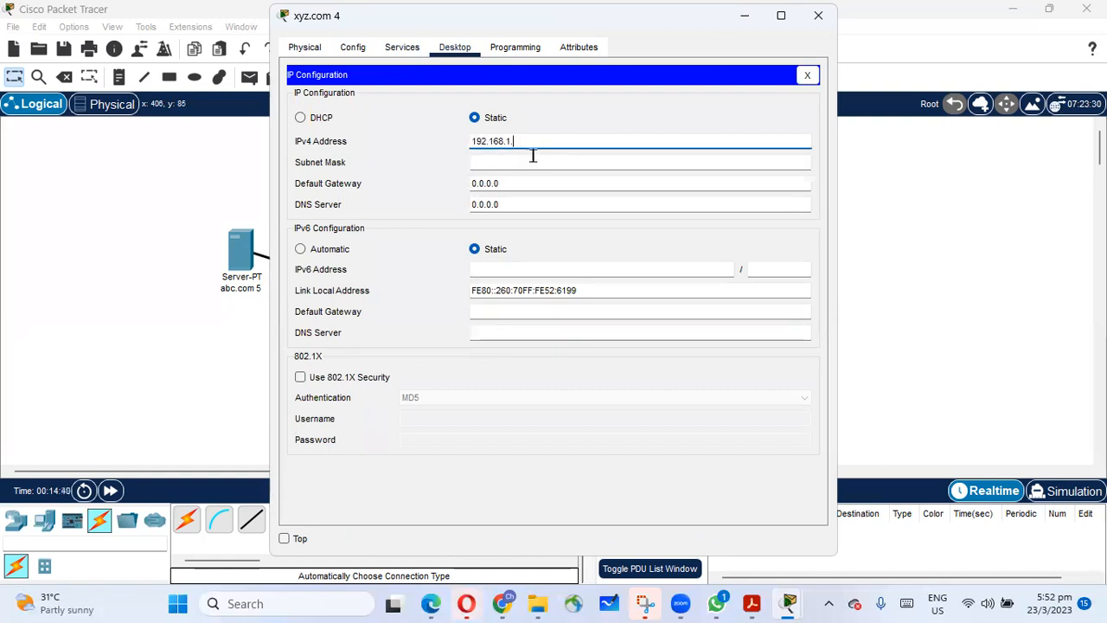
left_click(563, 159)
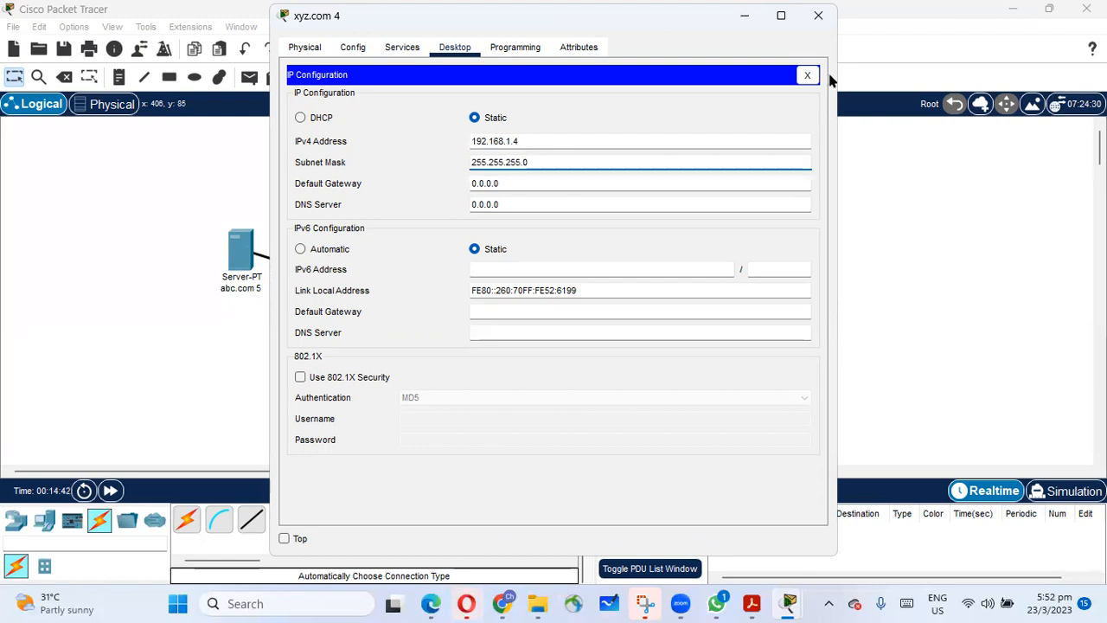
left_click(810, 76)
left_click(818, 16)
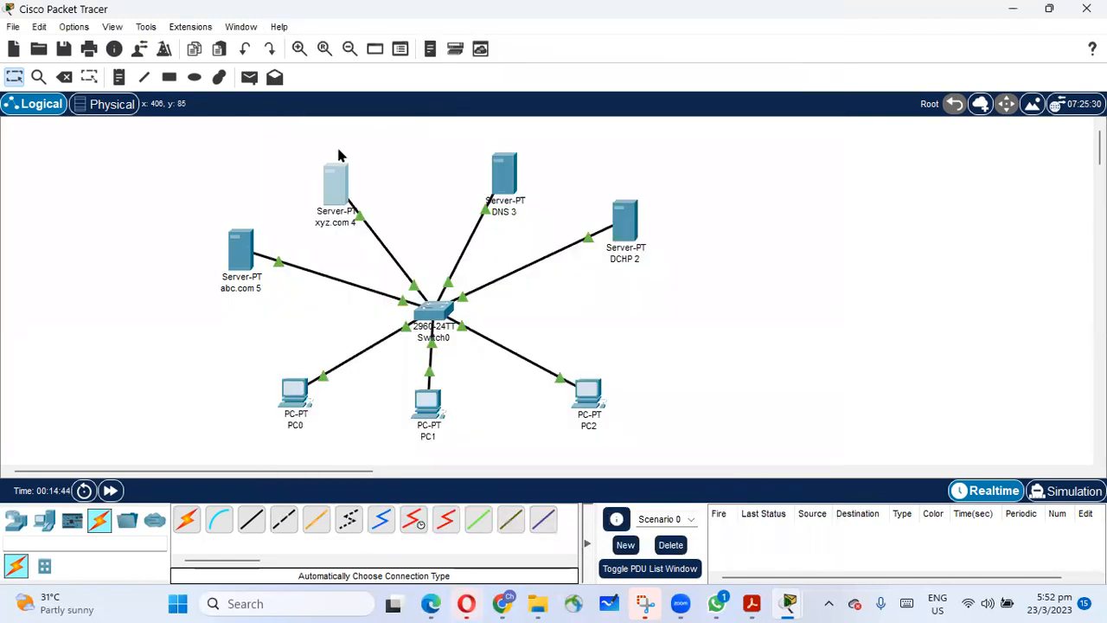
Give the abc.com 5 server the static IPv4 address 192.168.1.5 with subnet mask 255.255.255.0 and close its window.
left_click(235, 250)
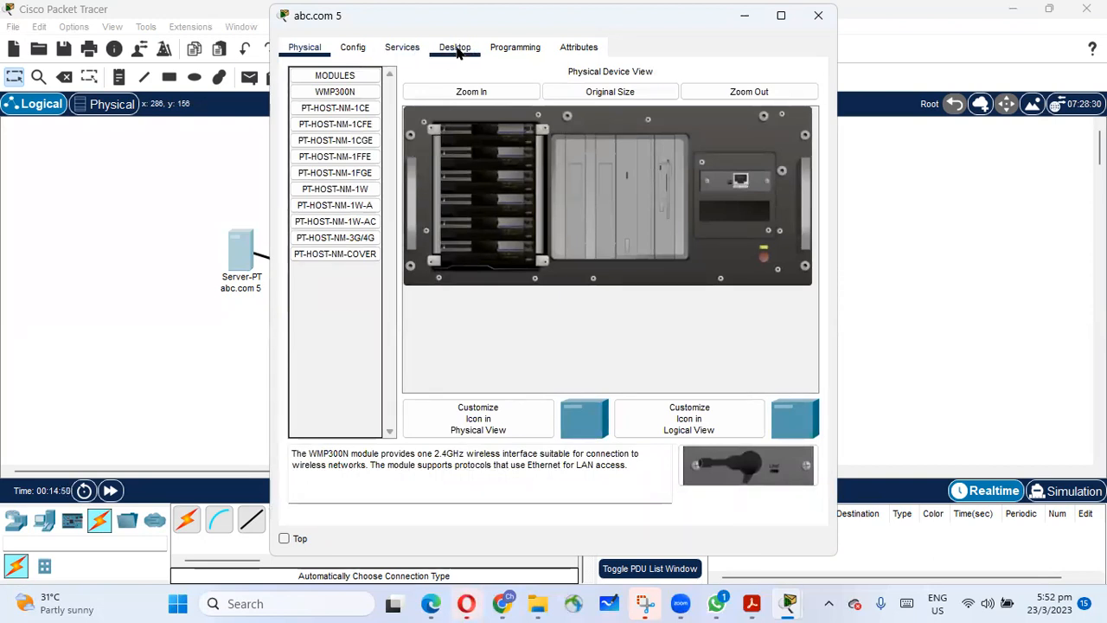
left_click(455, 48)
left_click(367, 115)
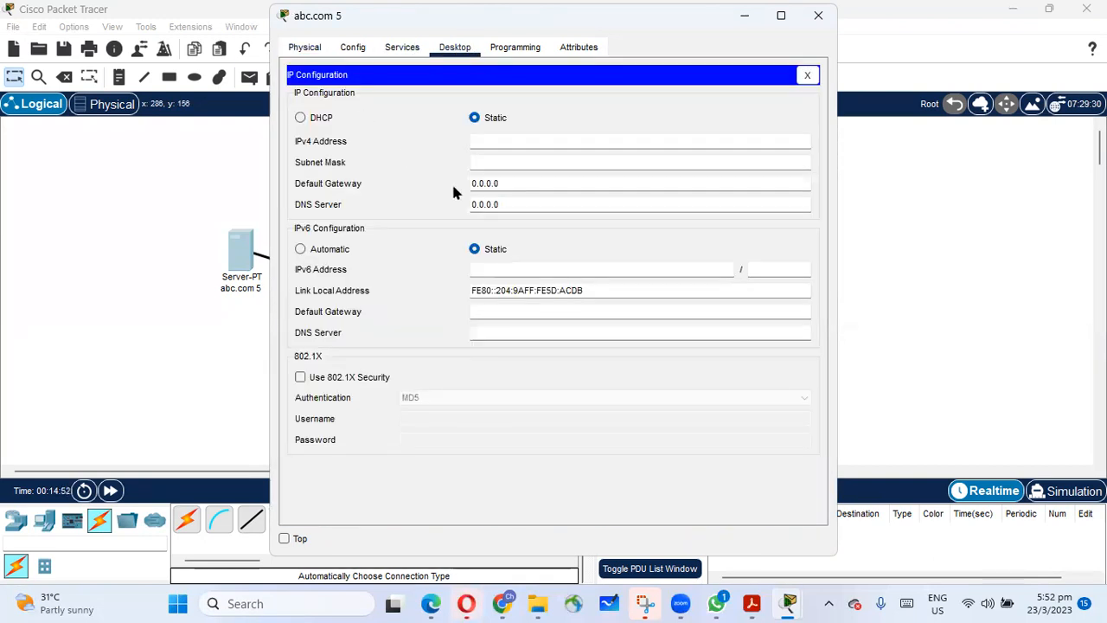
left_click(496, 144)
type("192.168.1.3")
key("BackSpace")
type("5")
left_click(526, 164)
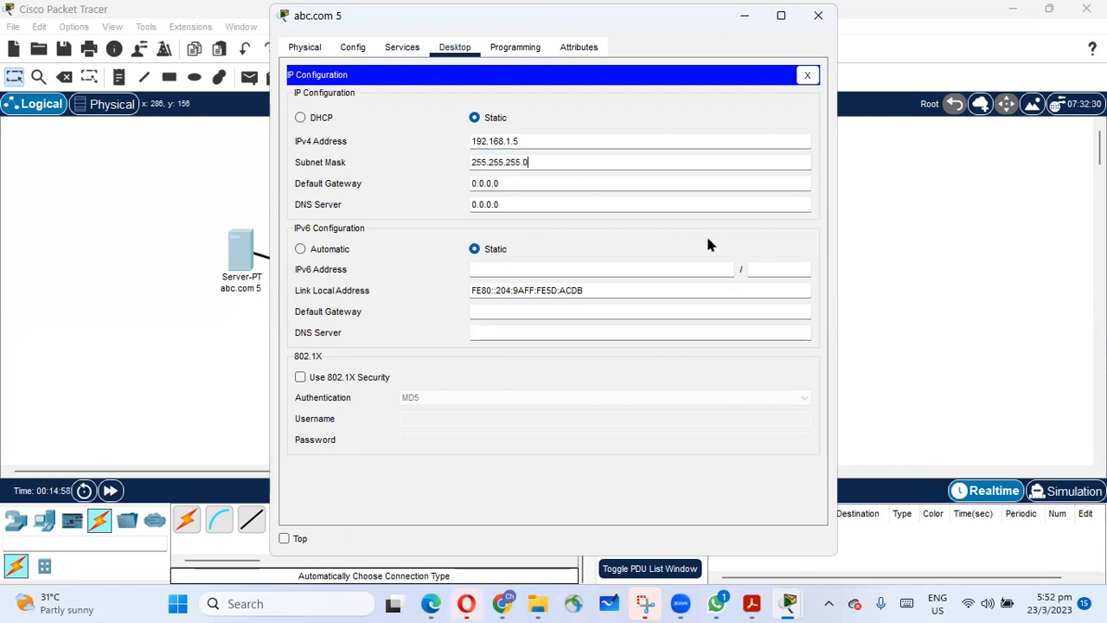
left_click(808, 76)
left_click(818, 15)
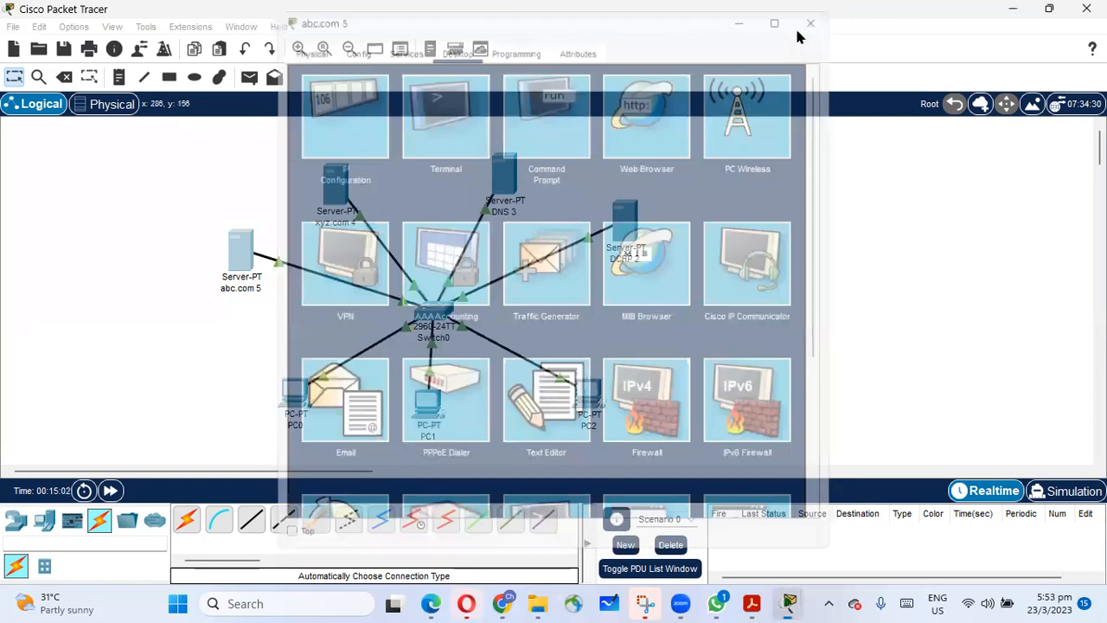
Set the DNS server of the DCHP 2 server's DHCP pool serverPool to 192.168.1.3.
mouse_move(244, 276)
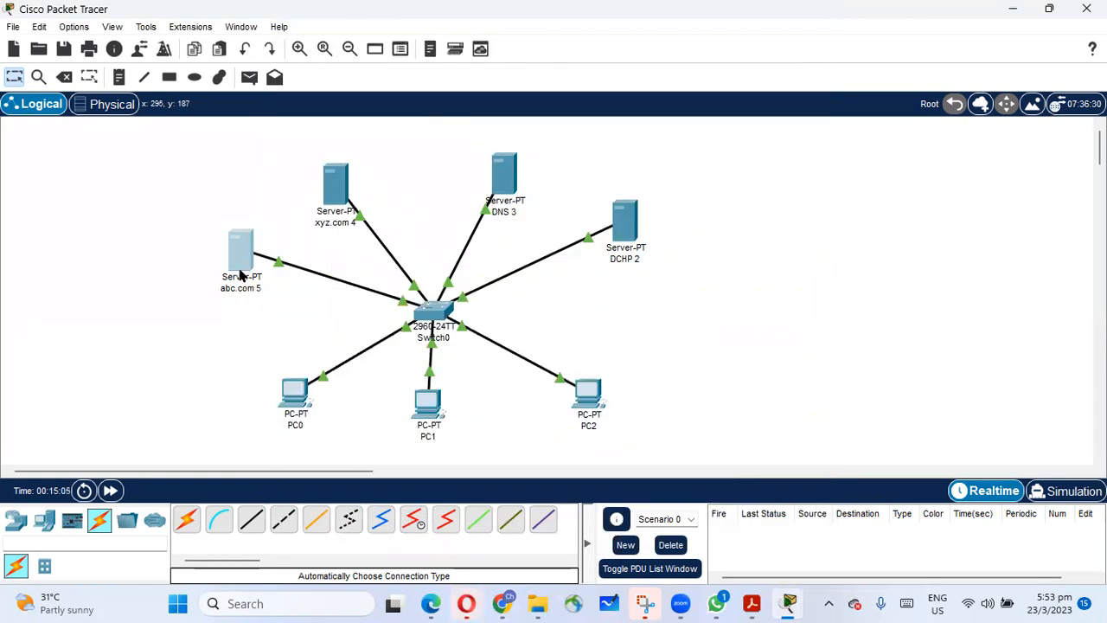
left_click(627, 223)
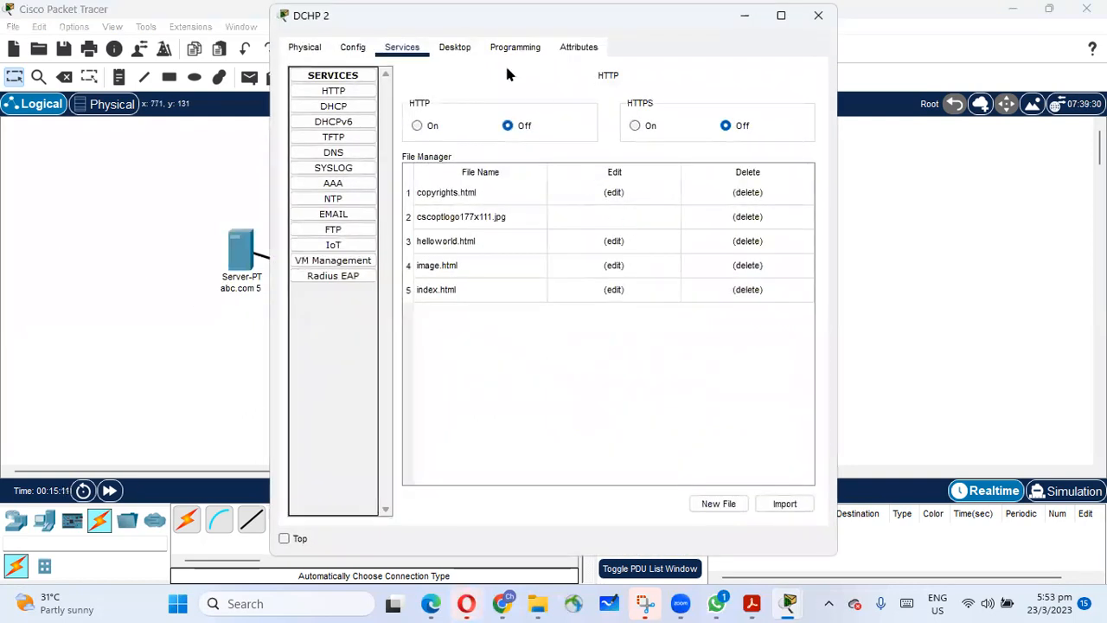
left_click(348, 107)
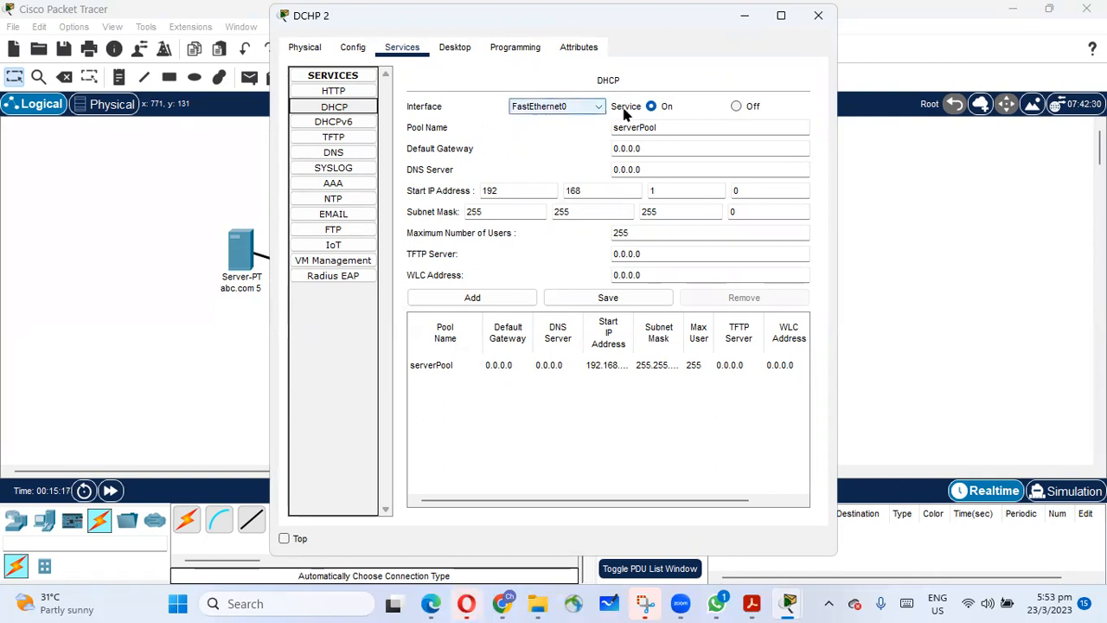
left_click_drag(652, 164, 556, 162)
type("192.168.1.3")
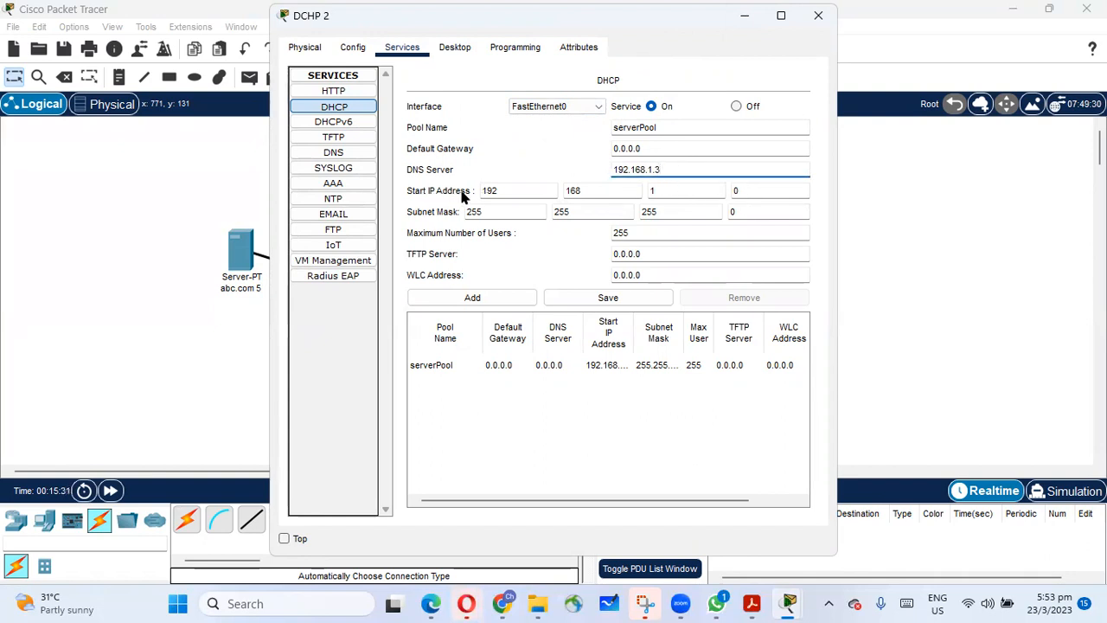
Set the DHCP pool's start IP address to 192.168.1.15, save the pool and close the server's window.
left_click(743, 191)
key("BackSpace")
type("15")
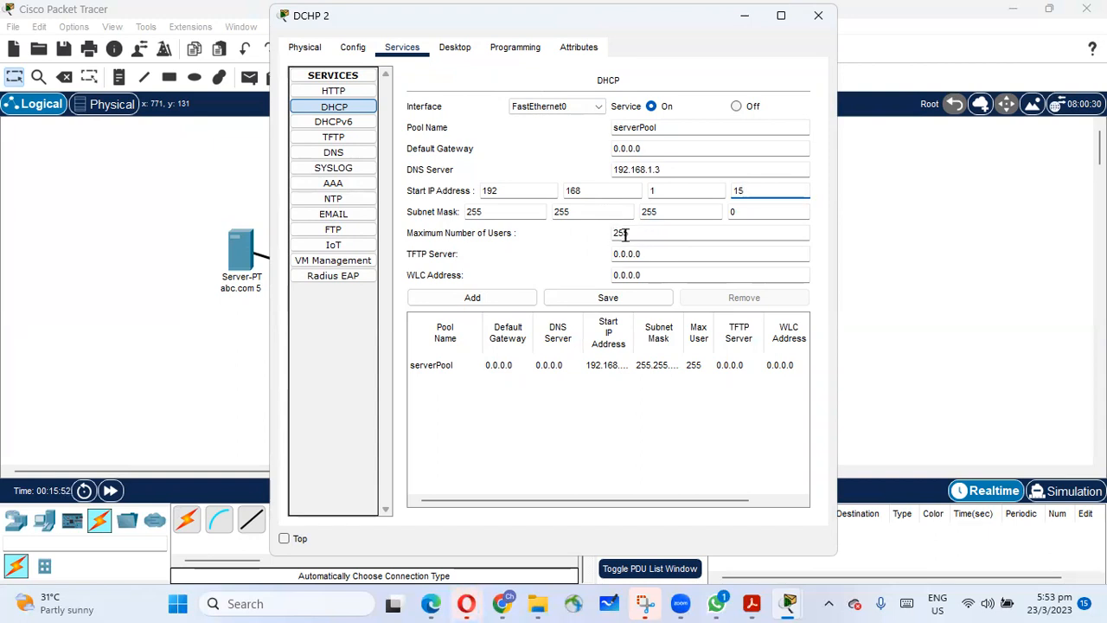
left_click(630, 294)
left_click(818, 17)
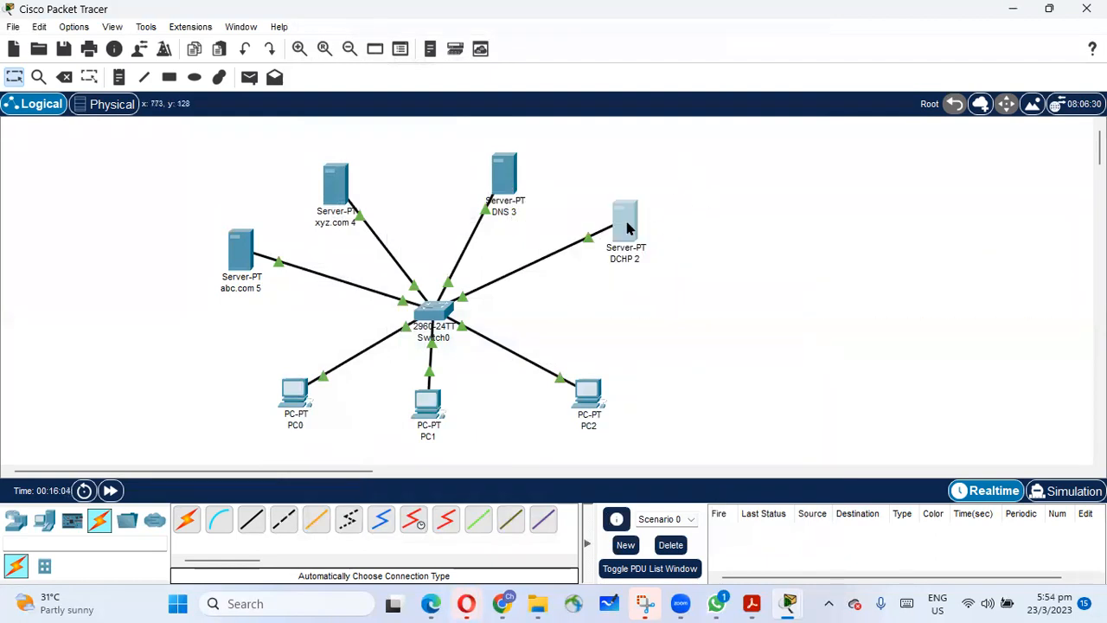
Turn off the HTTP and HTTPS services on the DNS 3 server.
left_click(505, 178)
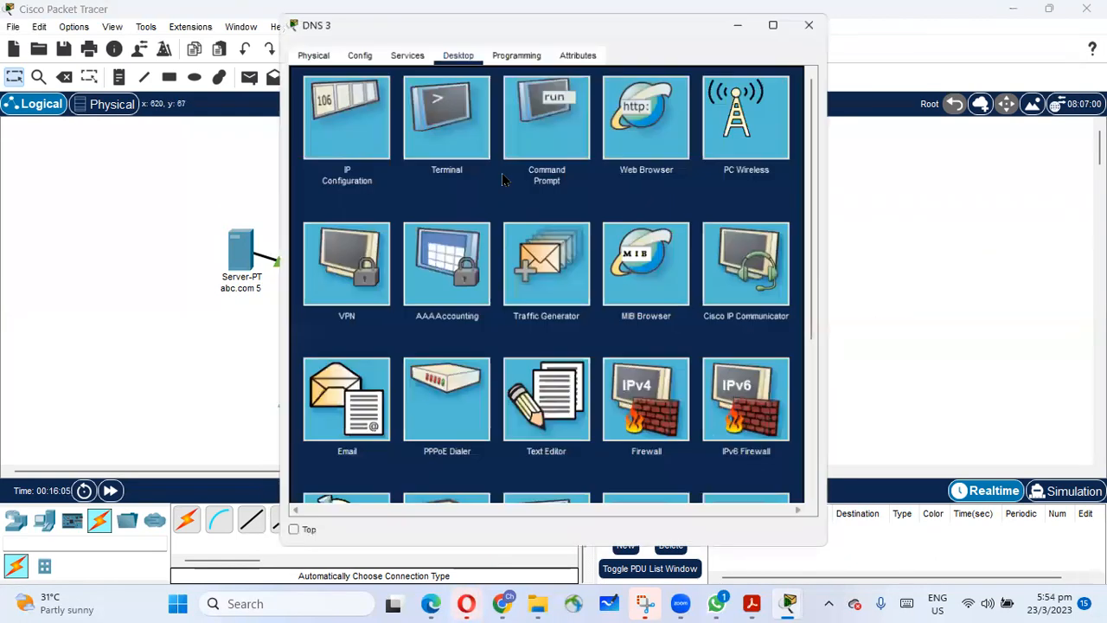
left_click(338, 123)
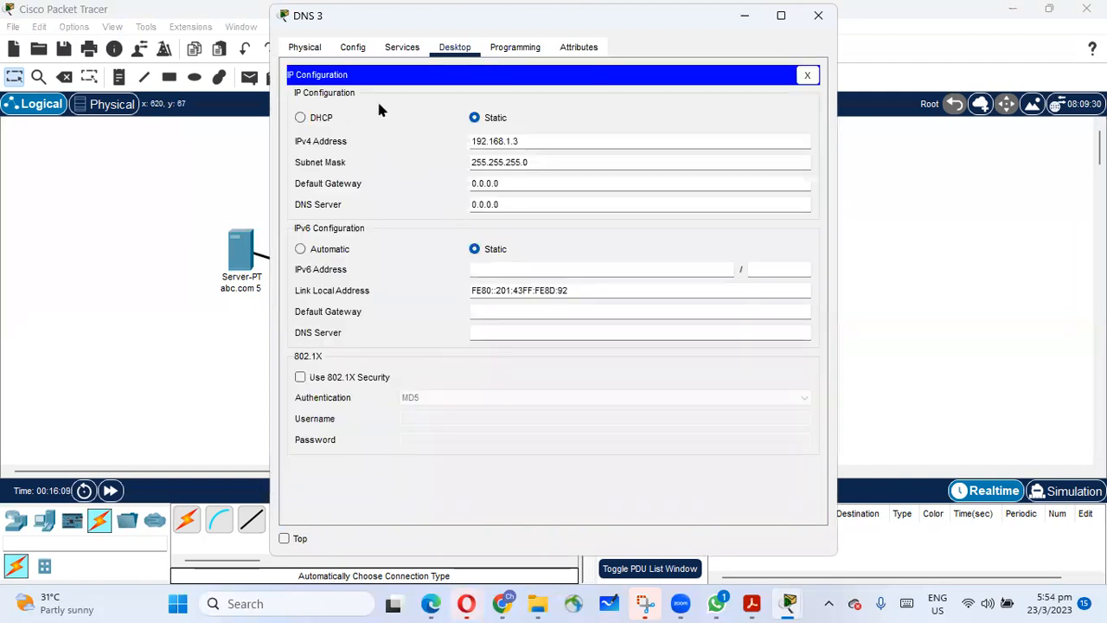
left_click(405, 50)
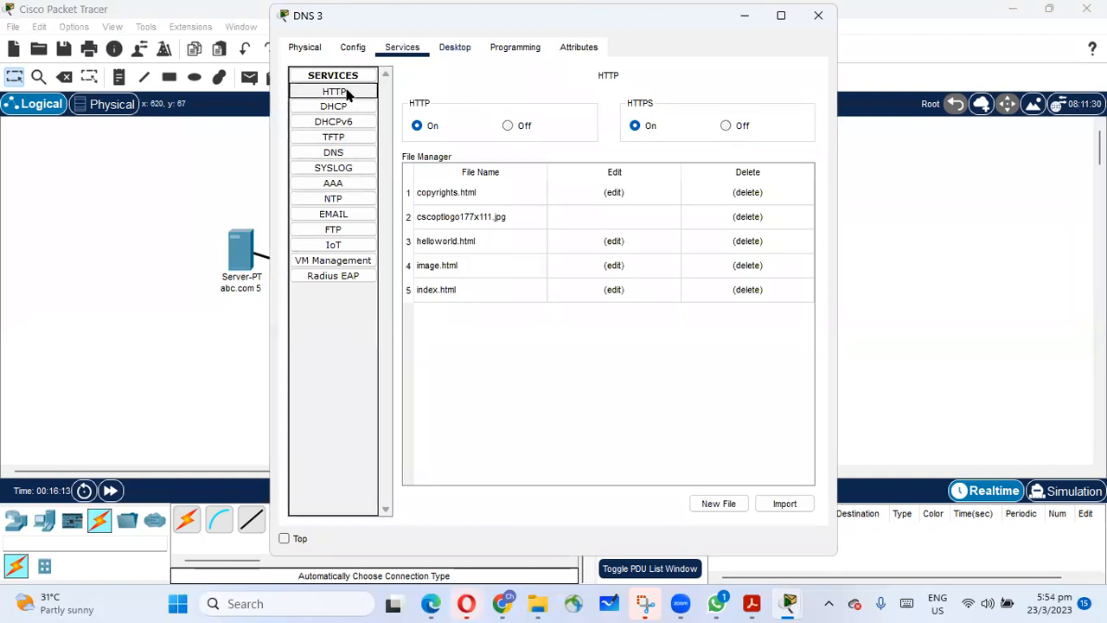
left_click(507, 126)
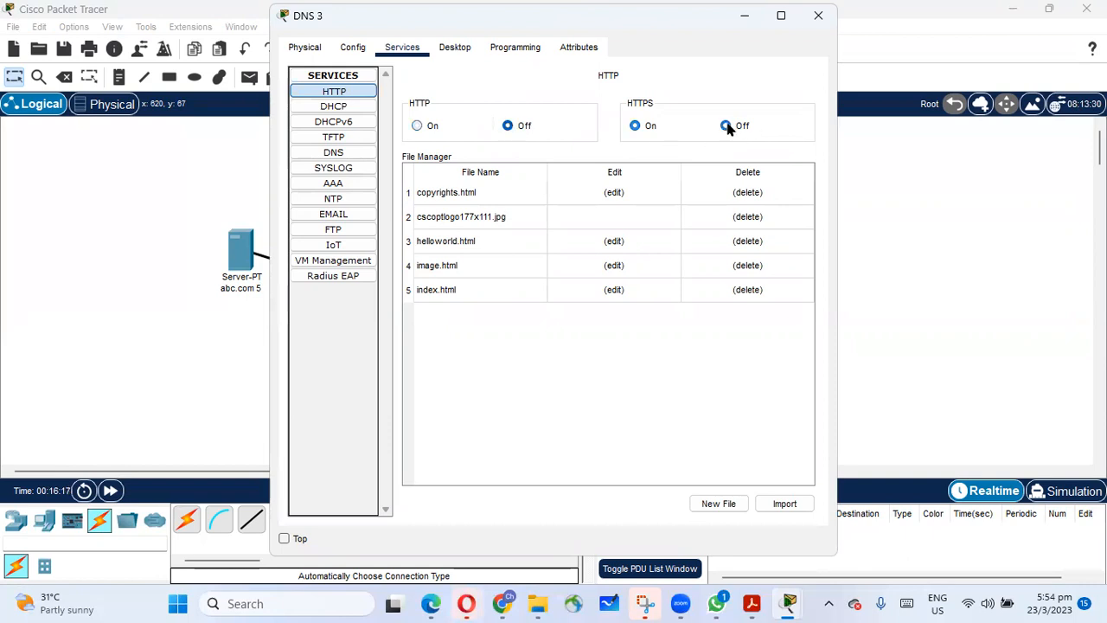
Turn off the TFTP service on the DNS 3 server and turn on its DNS service.
left_click(350, 107)
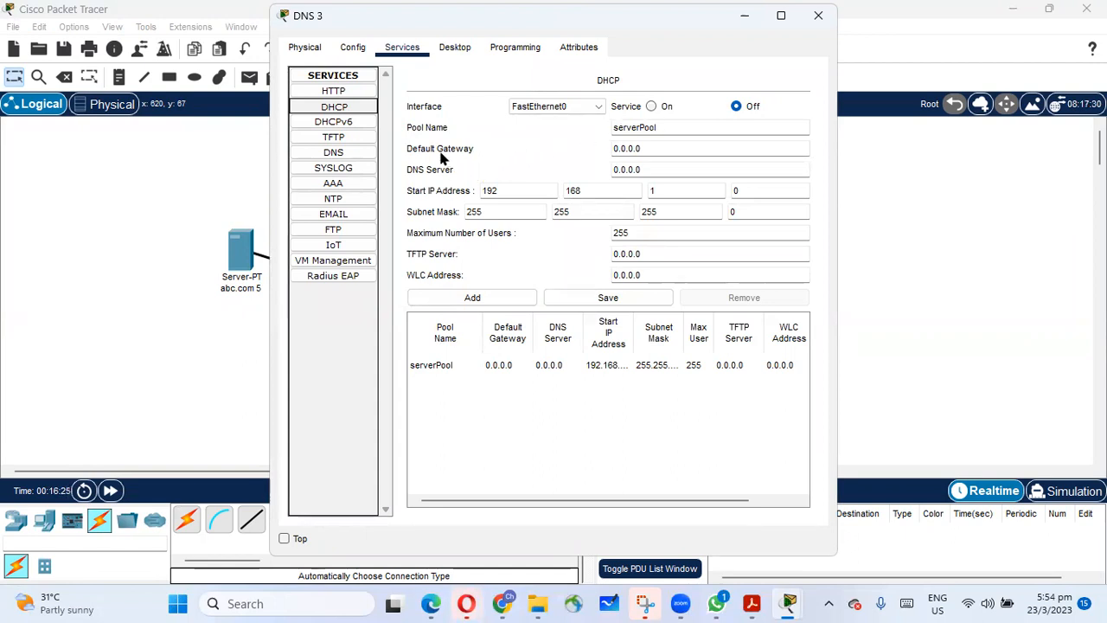
left_click(352, 126)
left_click(354, 138)
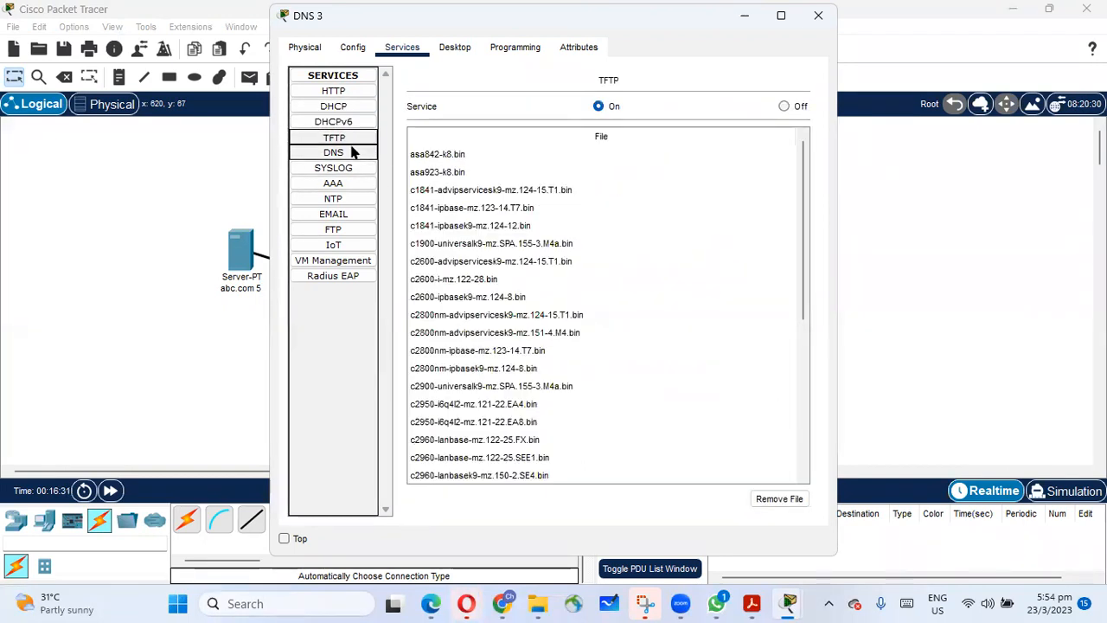
left_click(783, 106)
left_click(346, 152)
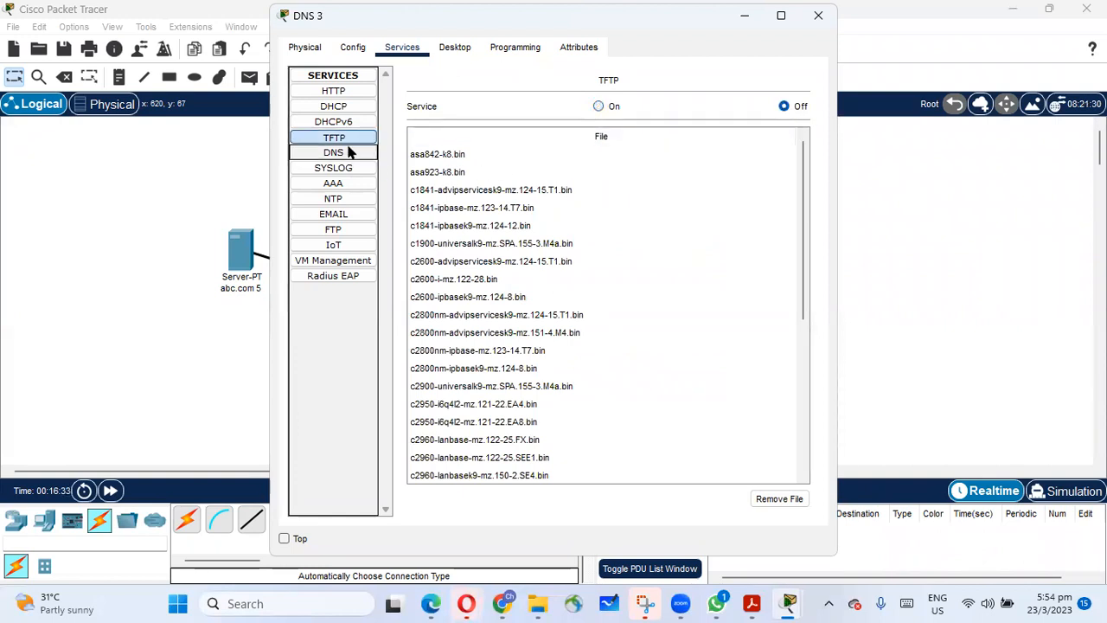
left_click(549, 105)
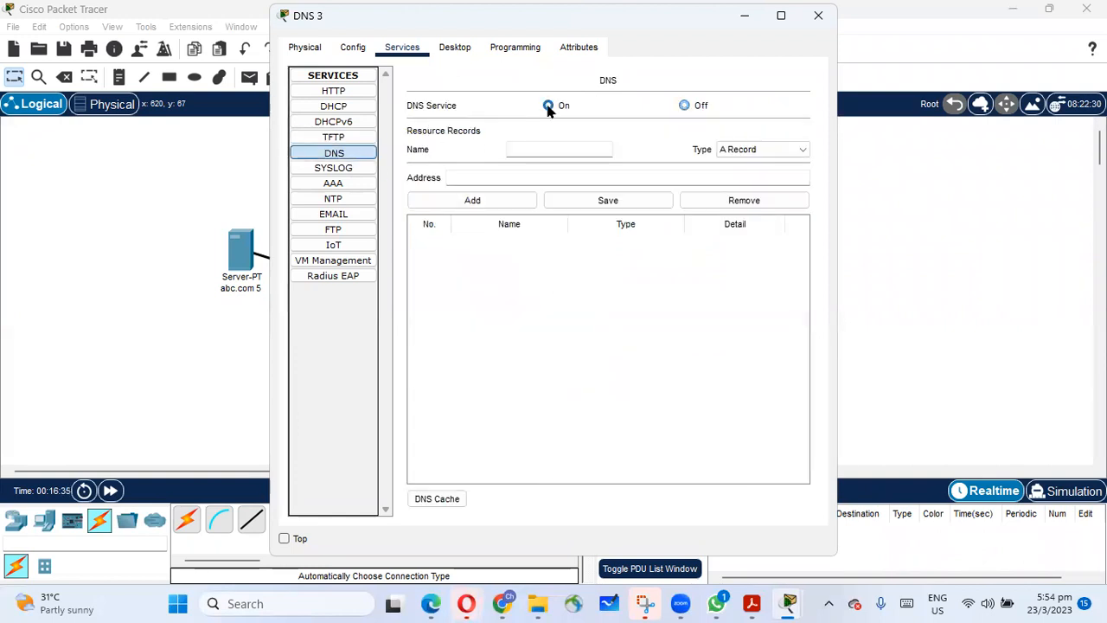
Turn off the Syslog, NTP and email services on the DNS 3 server.
left_click(355, 168)
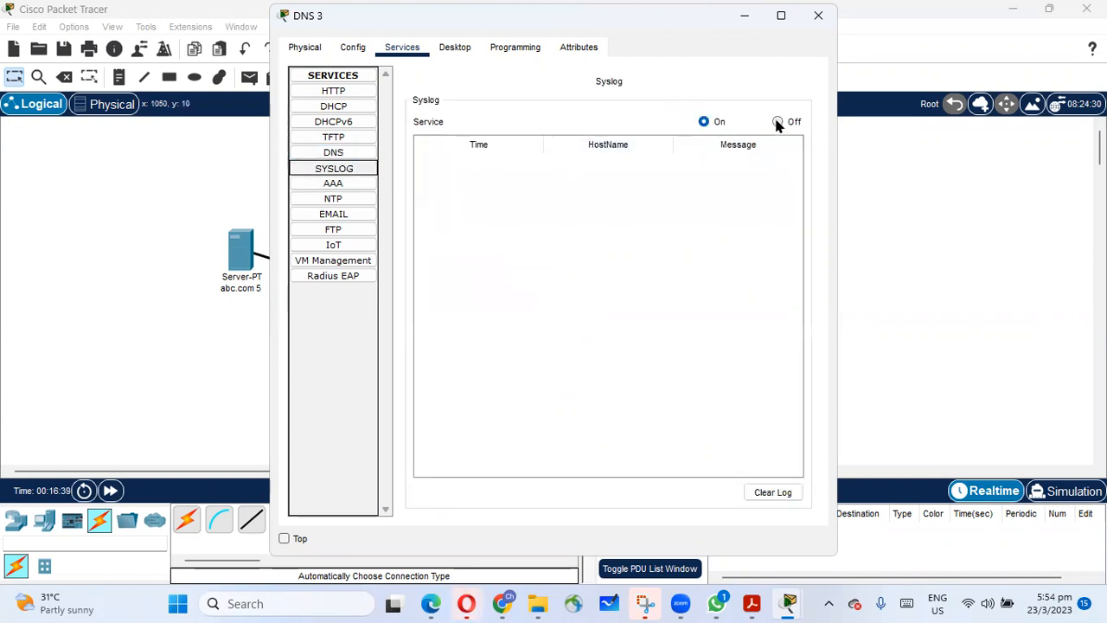
left_click(777, 122)
left_click(351, 183)
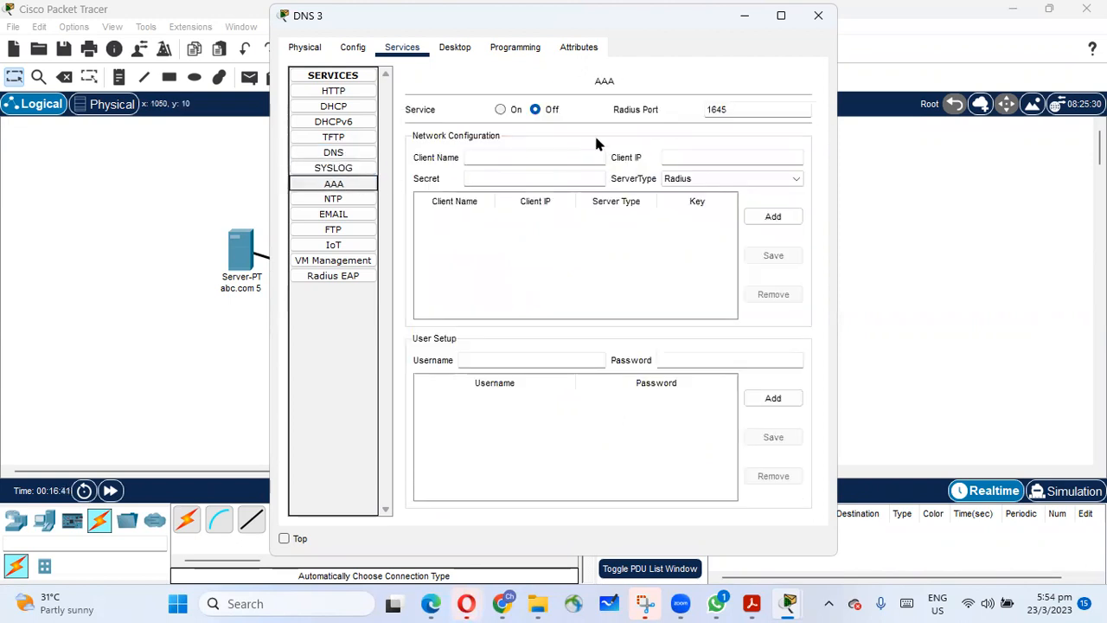
left_click(353, 199)
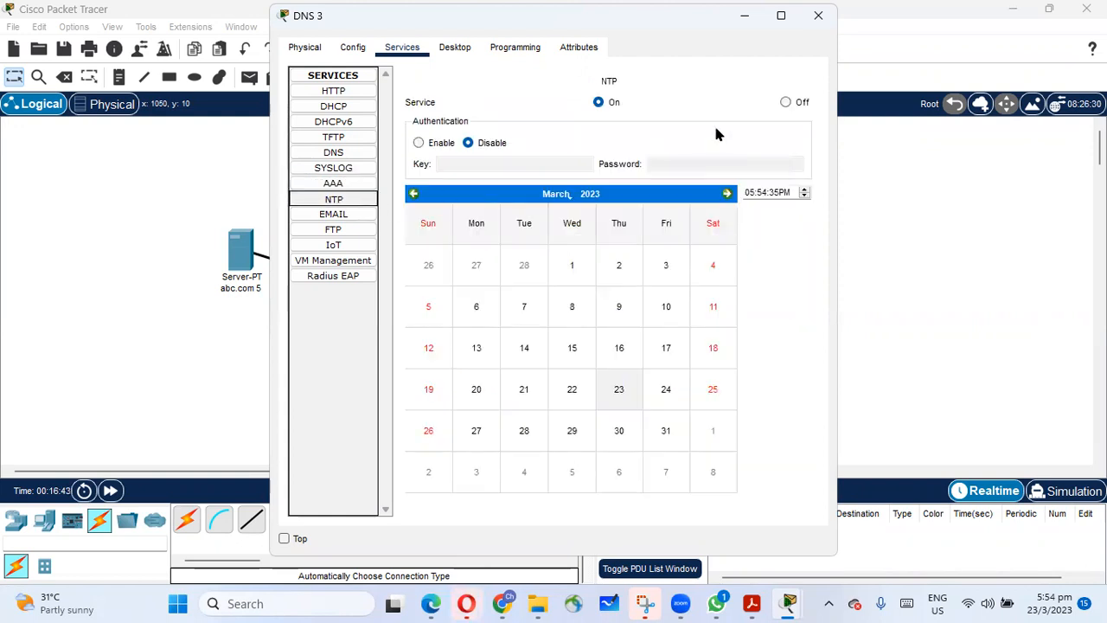
left_click(783, 103)
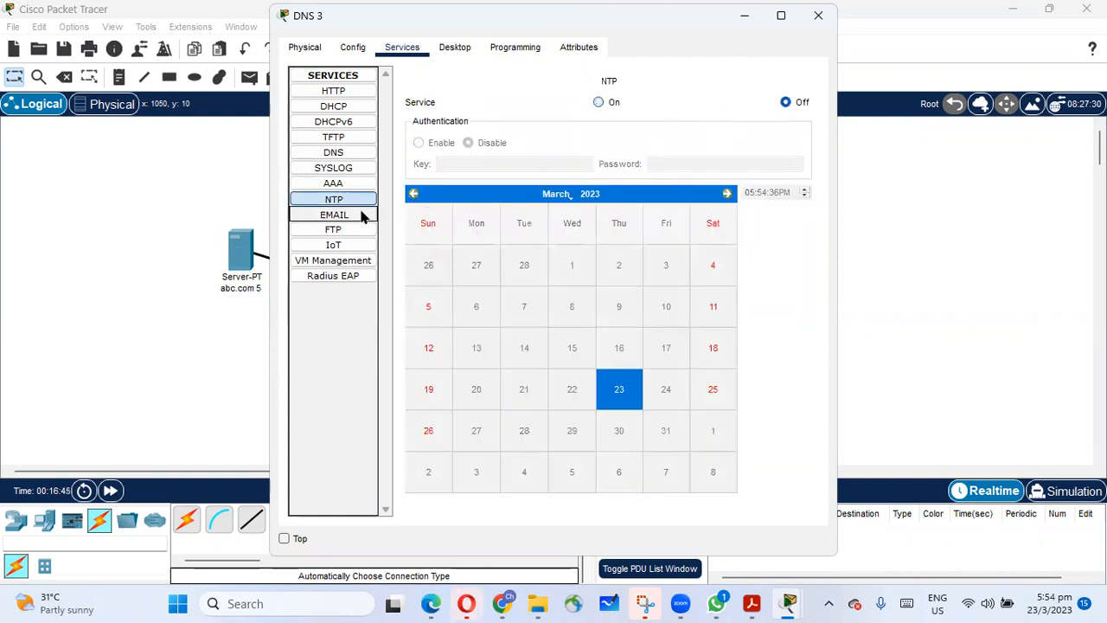
left_click(355, 214)
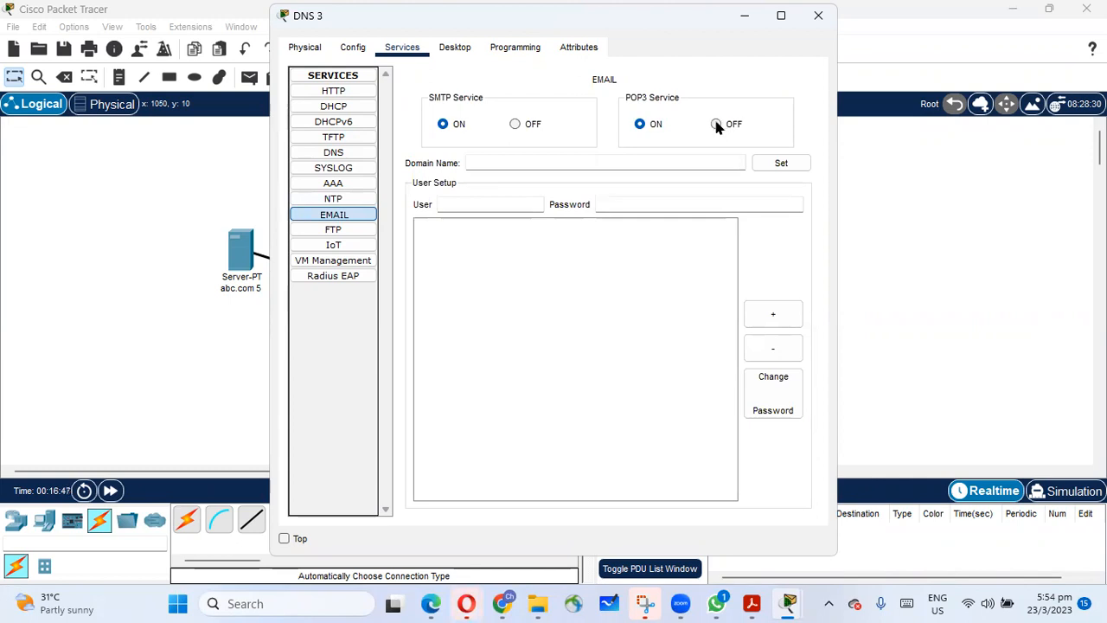
left_click(517, 126)
Turn off the FTP and VM Management services on the DNS 3 server and close its window.
left_click(351, 229)
left_click(785, 104)
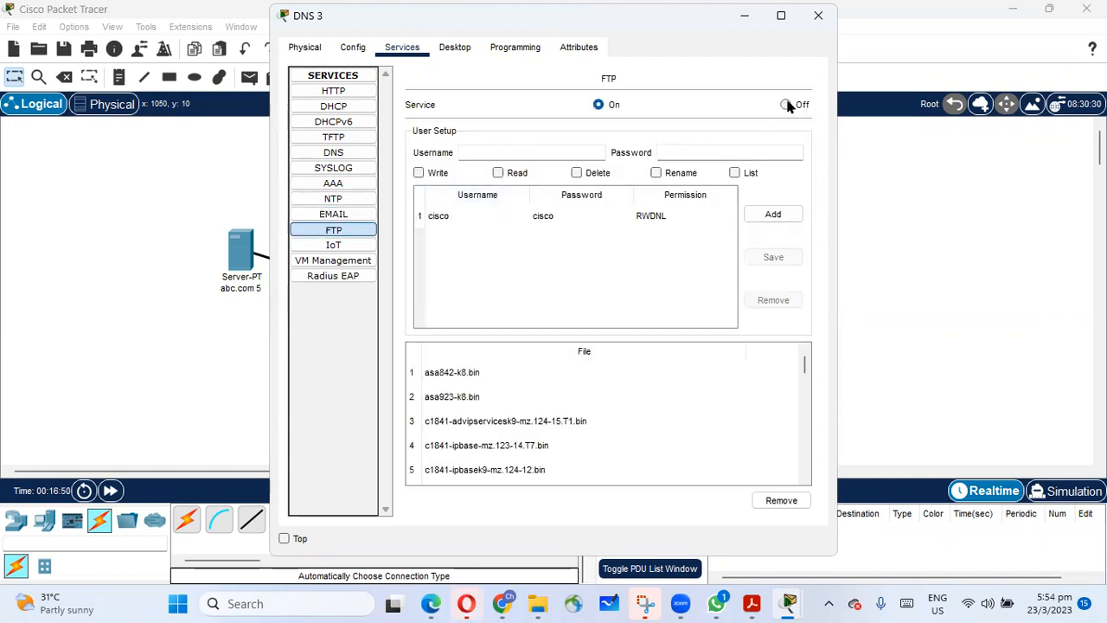
left_click(363, 245)
left_click(367, 258)
left_click(785, 102)
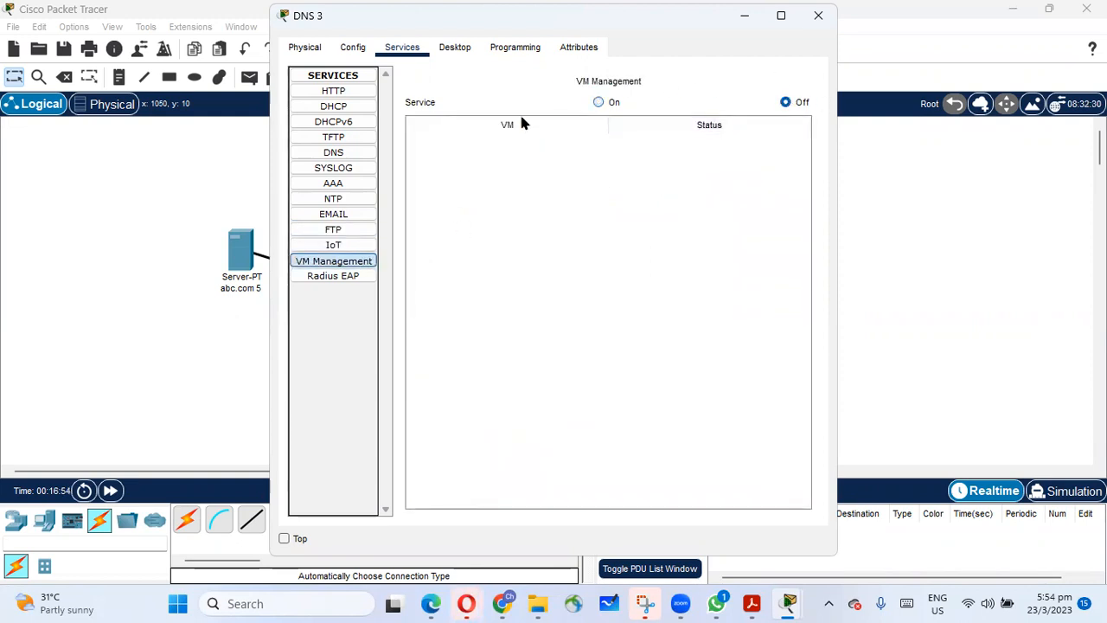
left_click(817, 19)
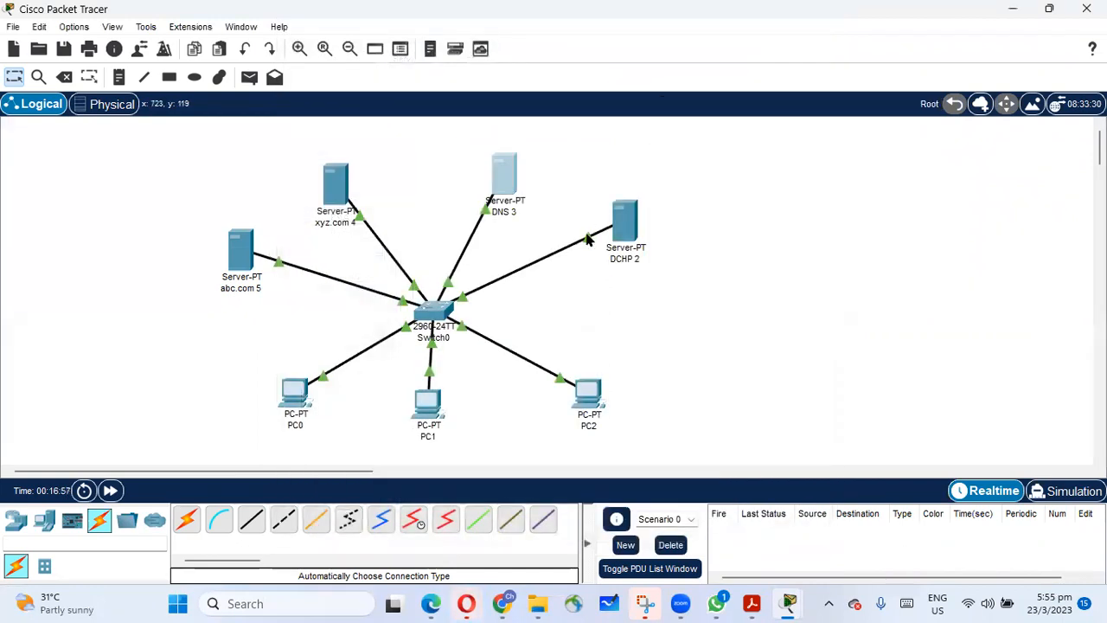
left_click(500, 182)
left_click(343, 154)
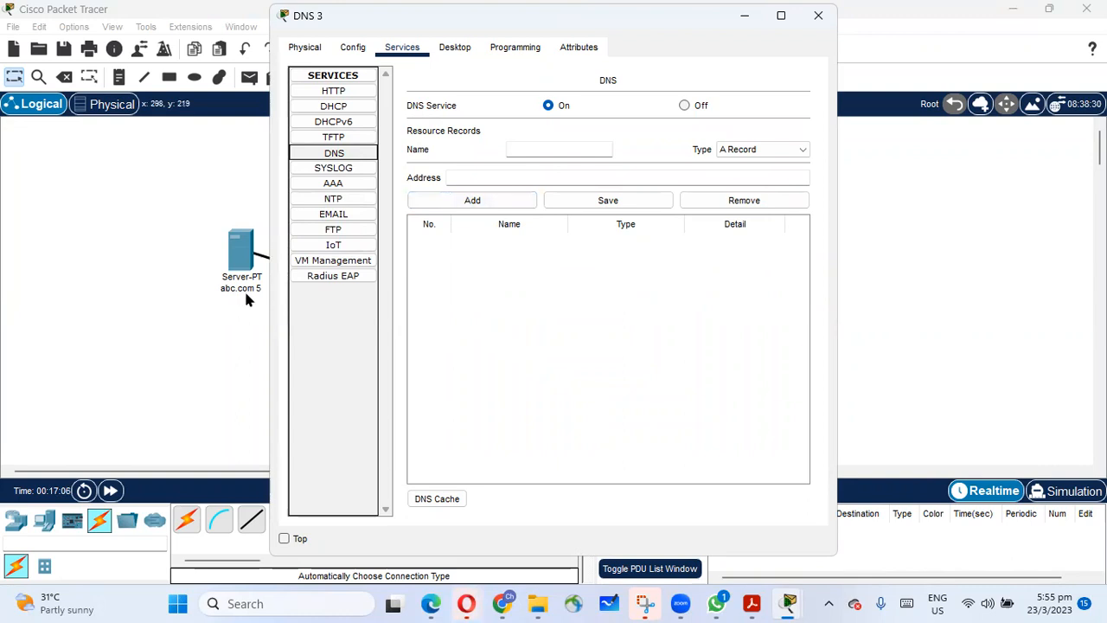
left_click(528, 147)
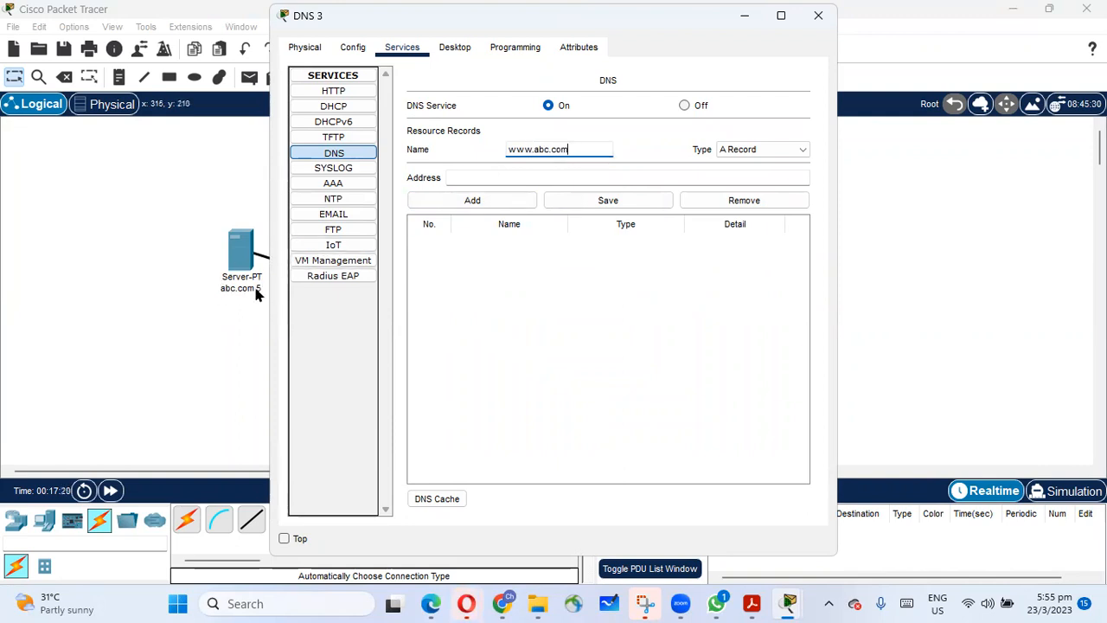
left_click(542, 174)
type("192.168.1.3")
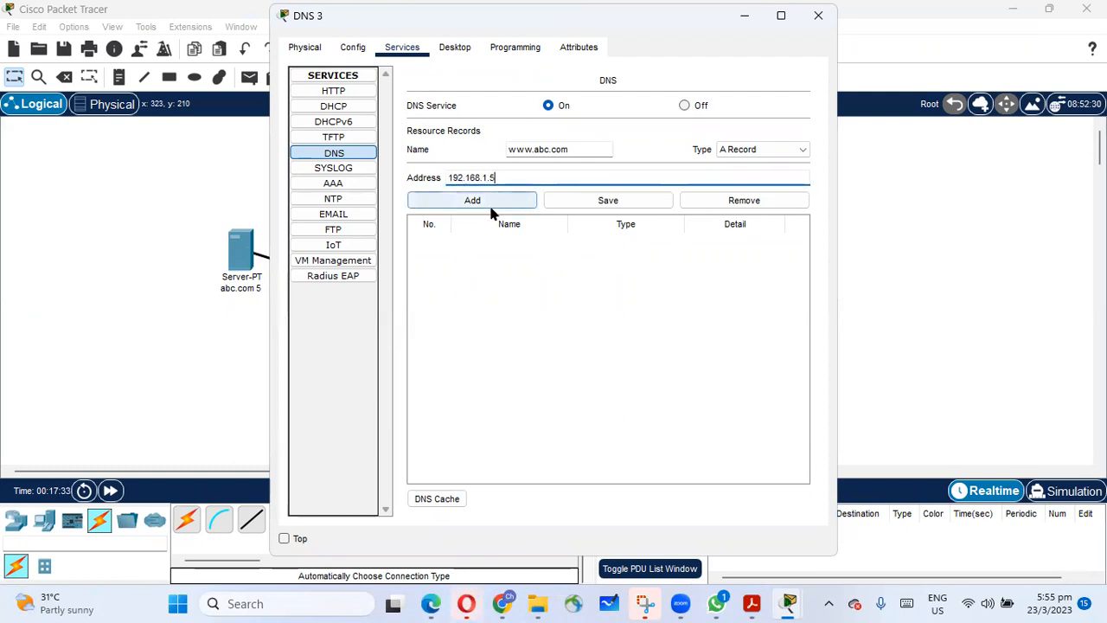
left_click(620, 205)
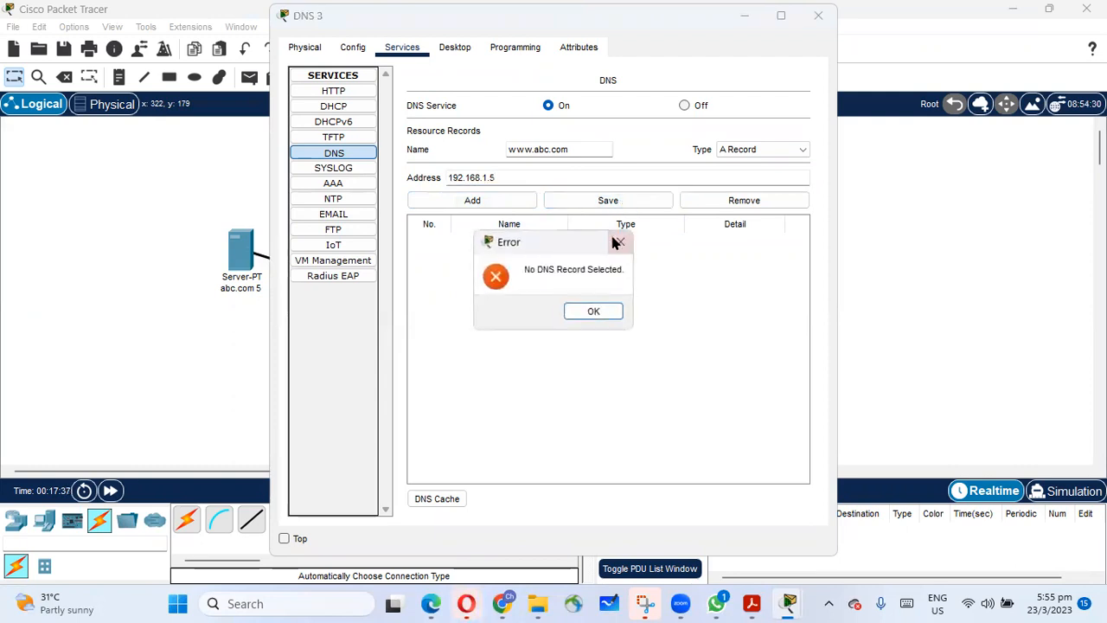
left_click(586, 311)
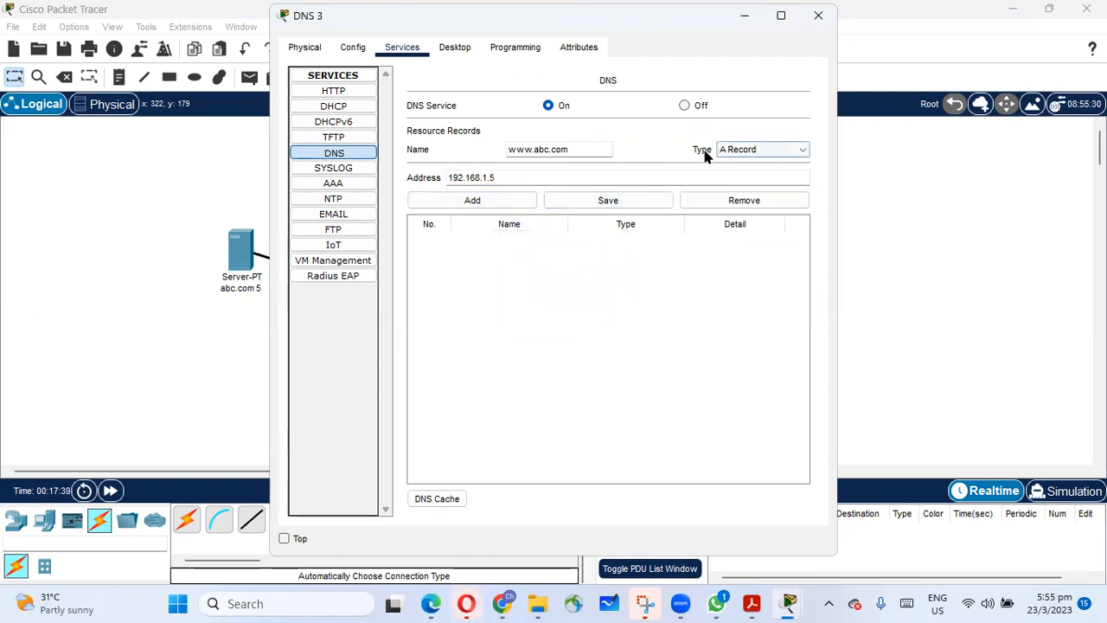
left_click(511, 201)
left_click(544, 146)
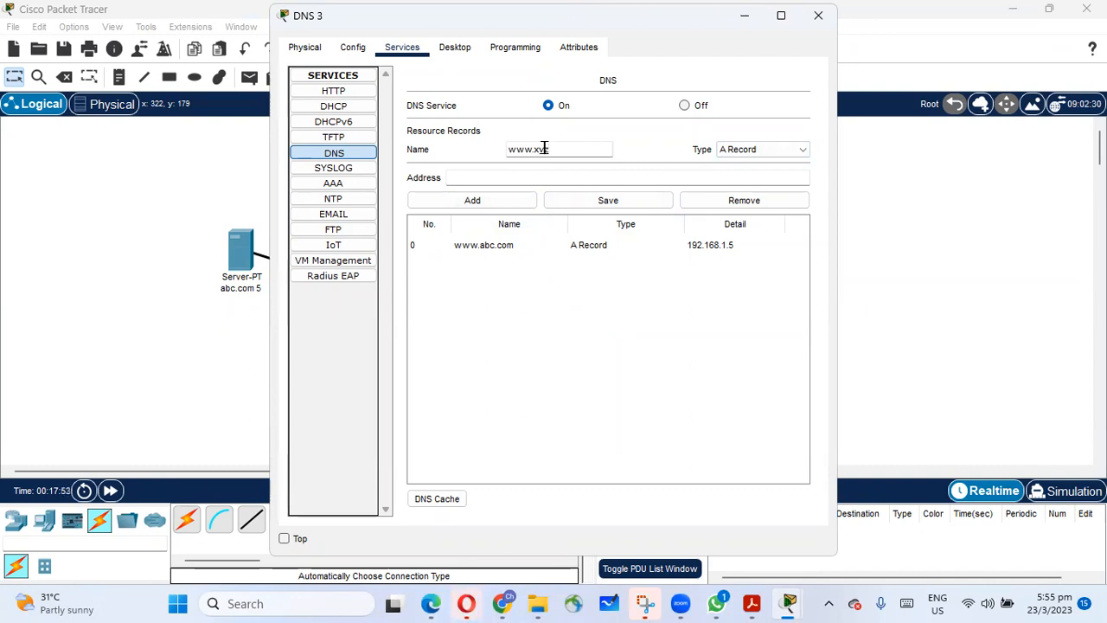
left_click(546, 174)
type("192.168.1.3")
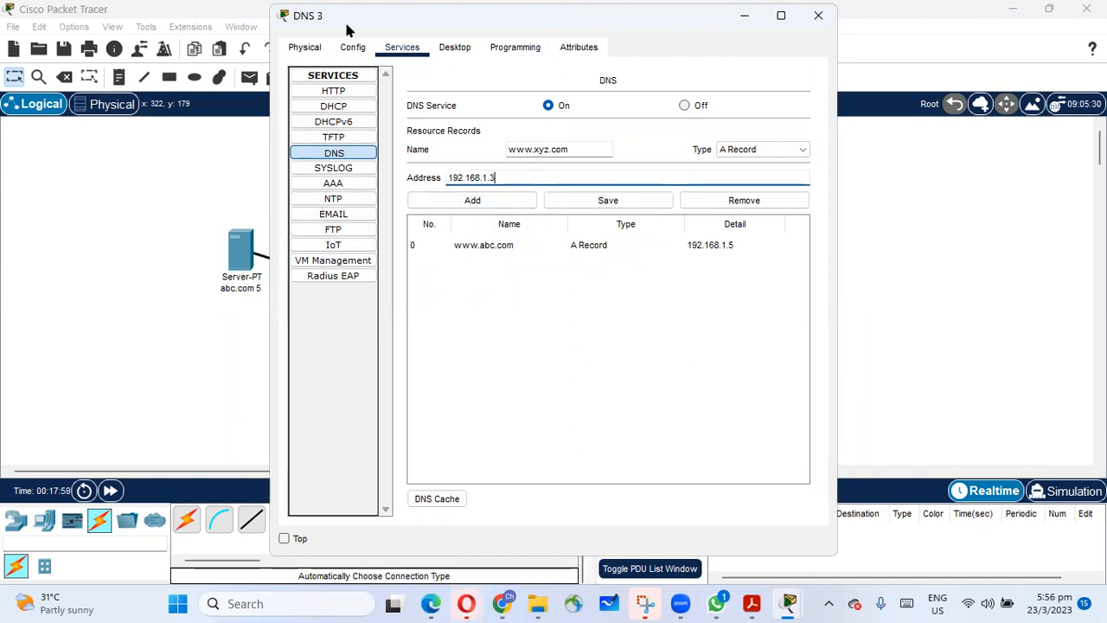
left_click_drag(346, 30, 500, 63)
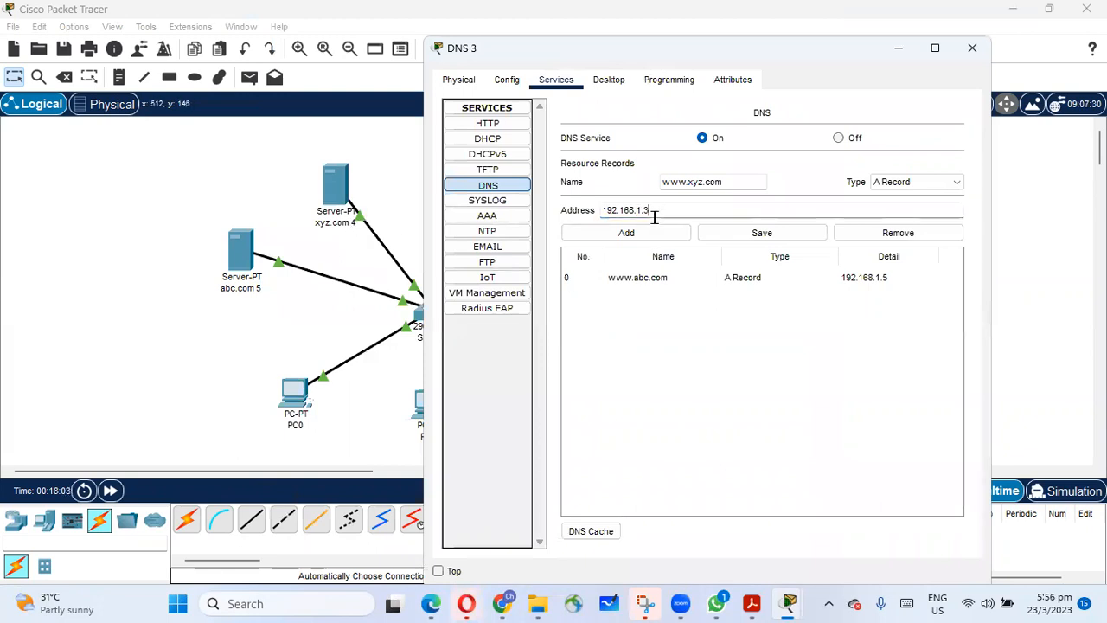
key("BackSpace")
type("4")
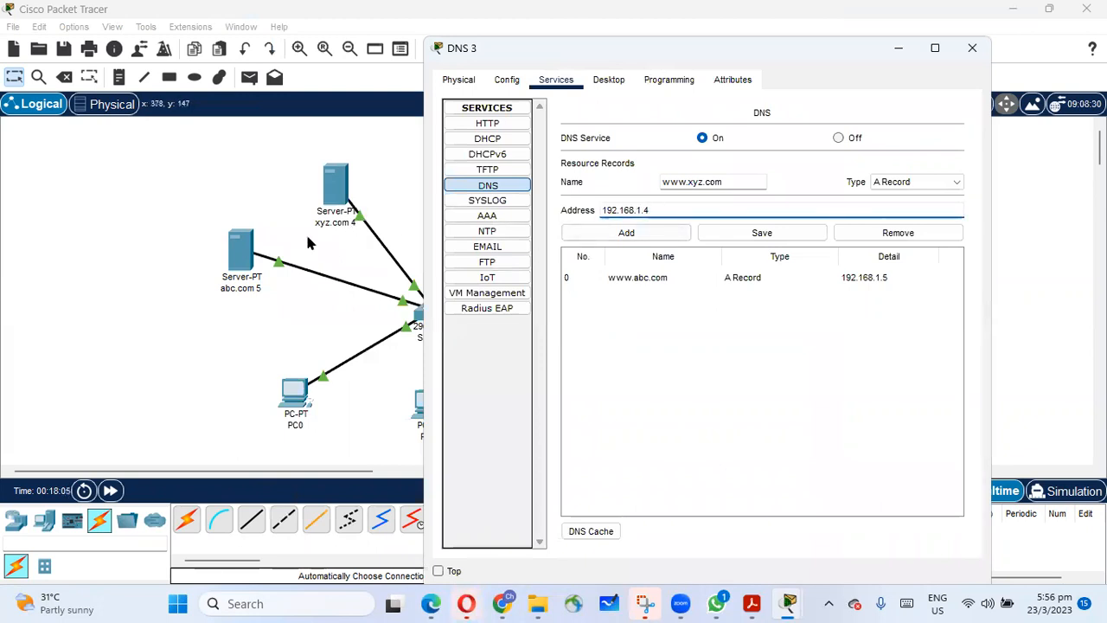
key("Tab")
left_click(658, 234)
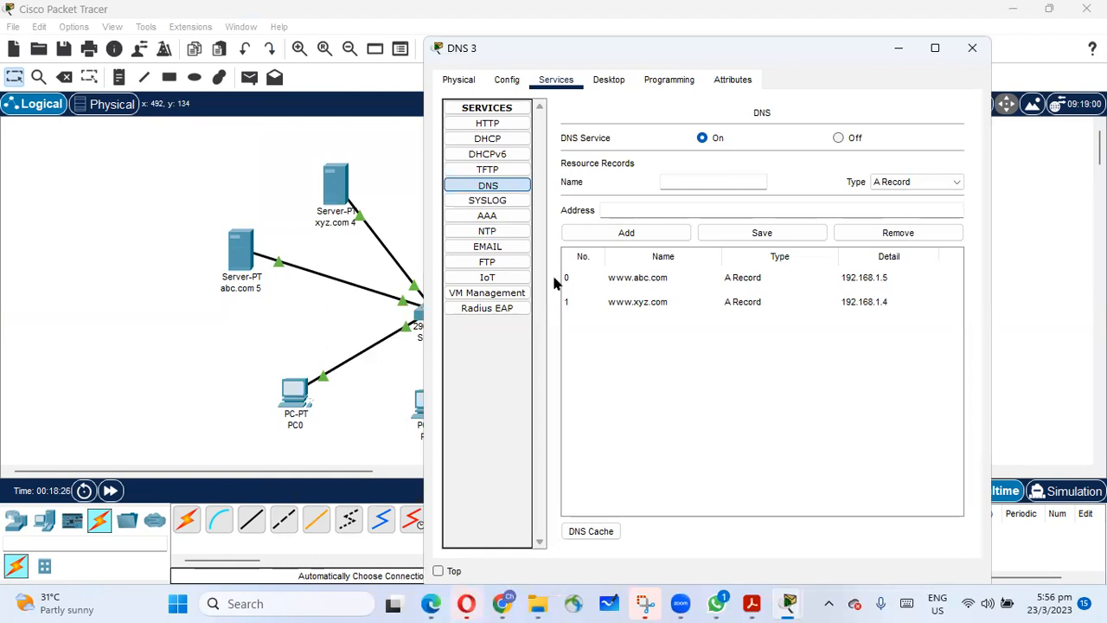
left_click(972, 48)
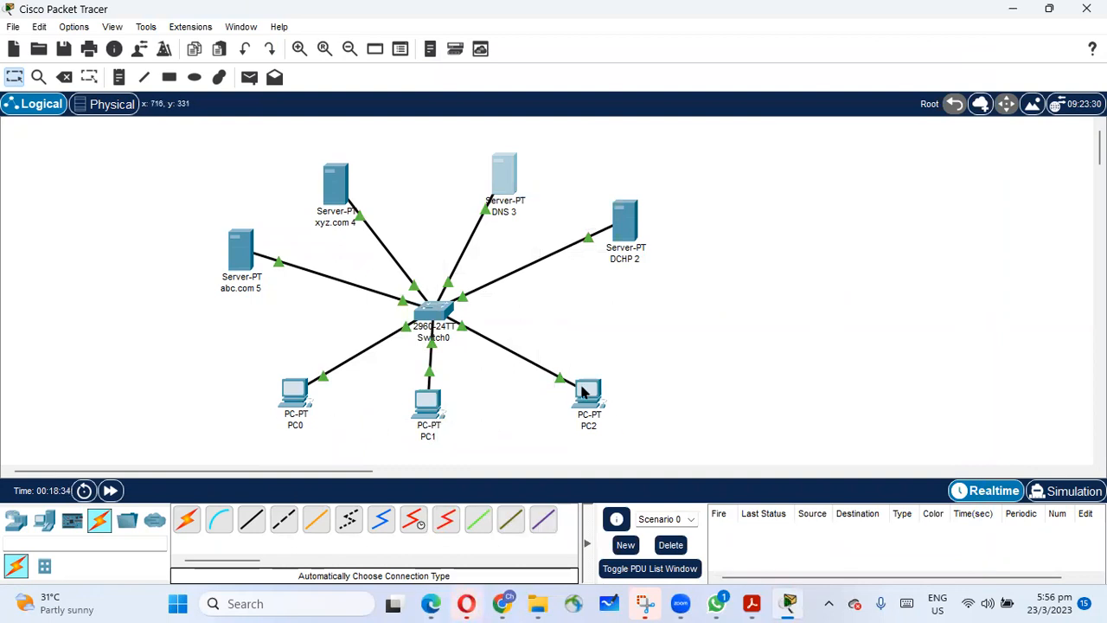
Switch PC2's IPv4 gateway and DNS settings to DHCP and close its window.
mouse_move(583, 392)
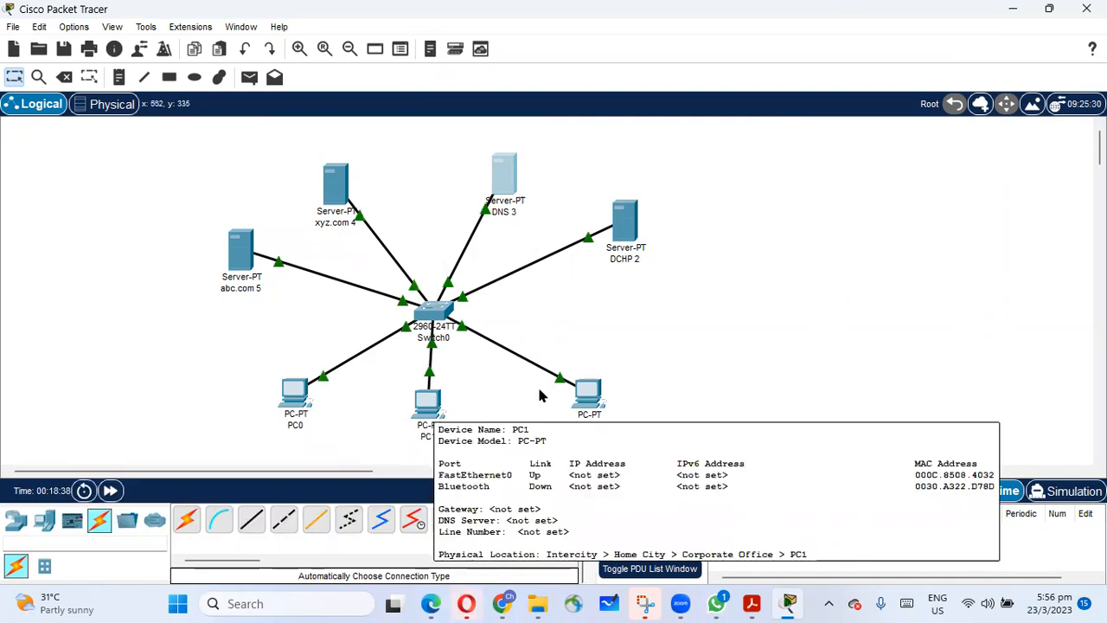
left_click(587, 394)
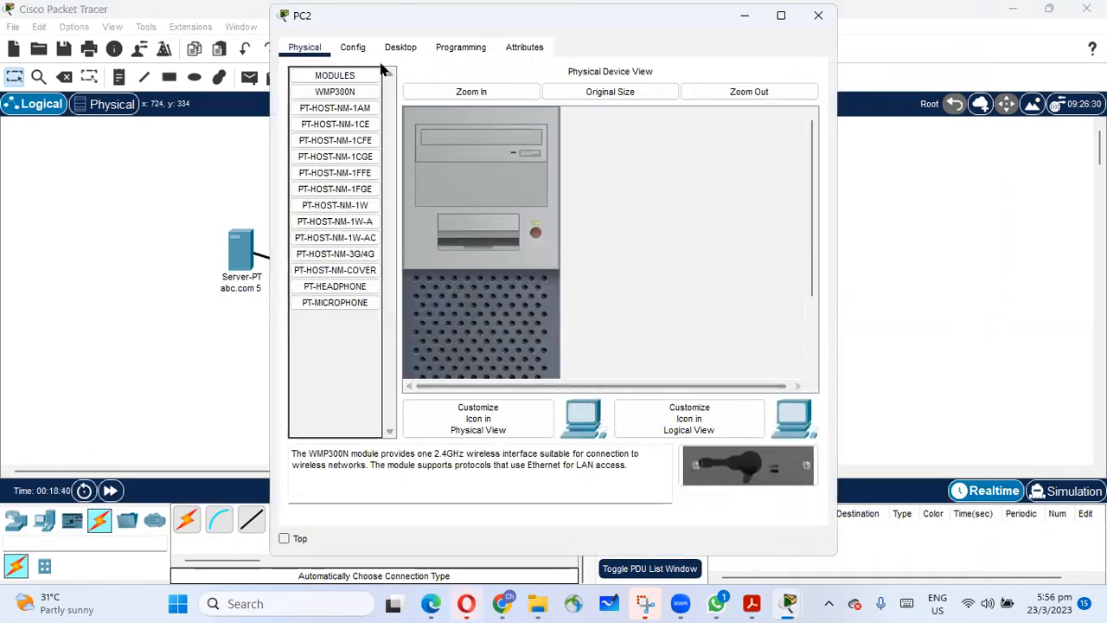
left_click(356, 47)
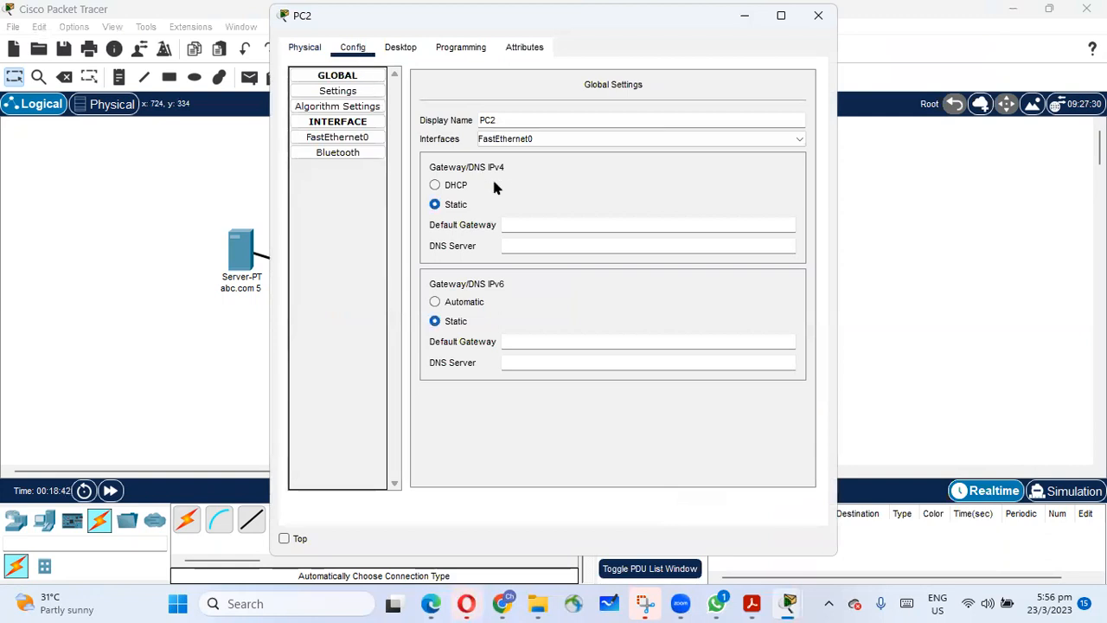
left_click(435, 185)
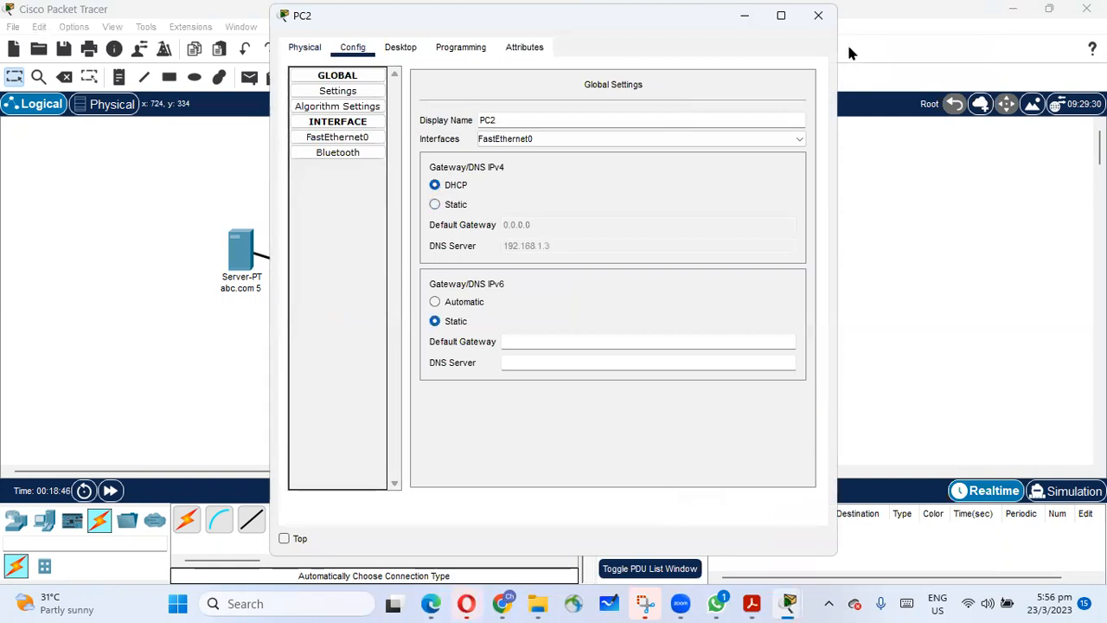
left_click(818, 14)
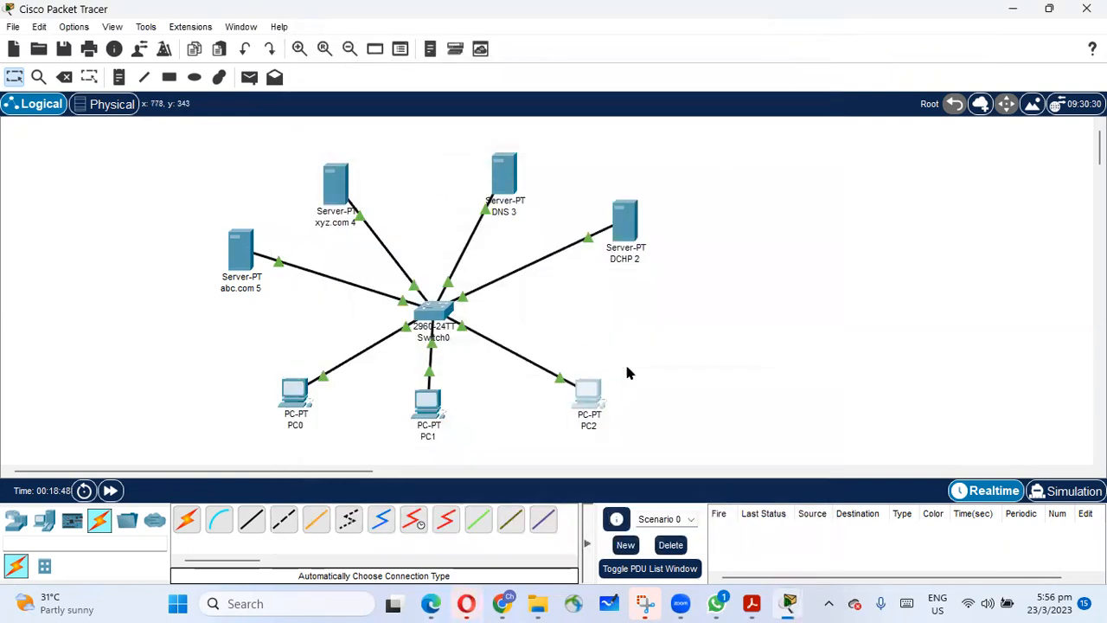
Switch PC1's IPv4 gateway and DNS settings to DHCP and close its window.
left_click(426, 399)
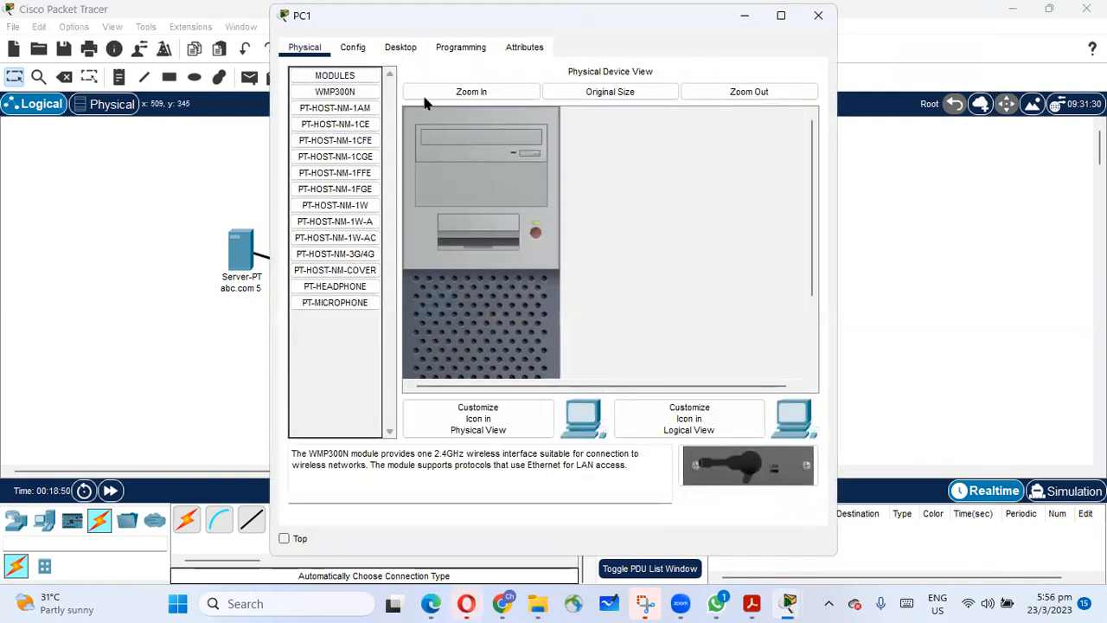
left_click(352, 46)
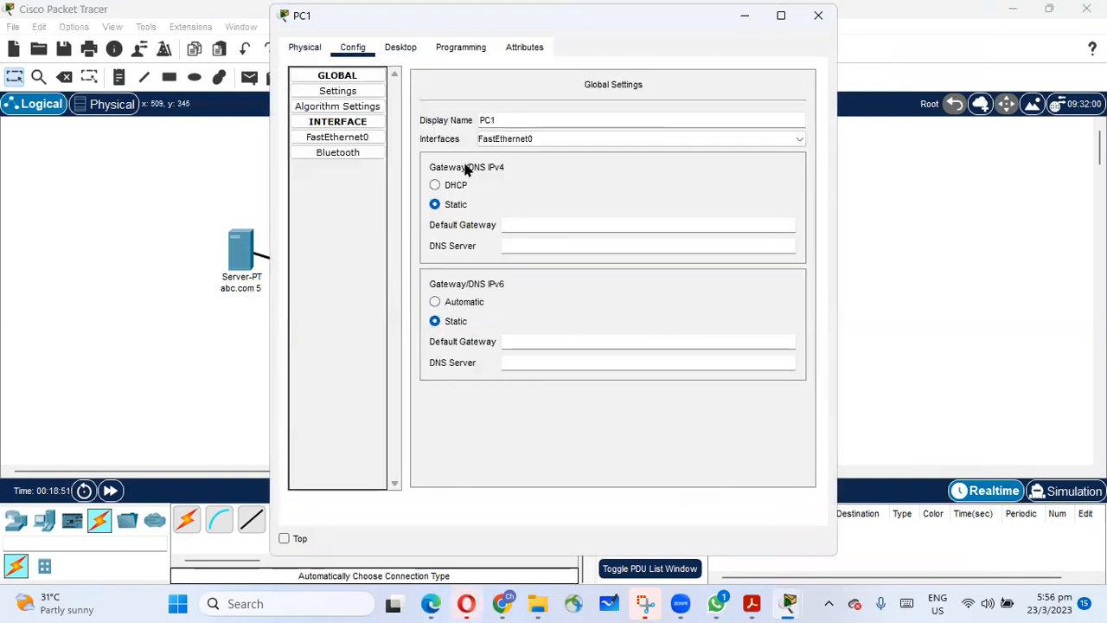
left_click(434, 186)
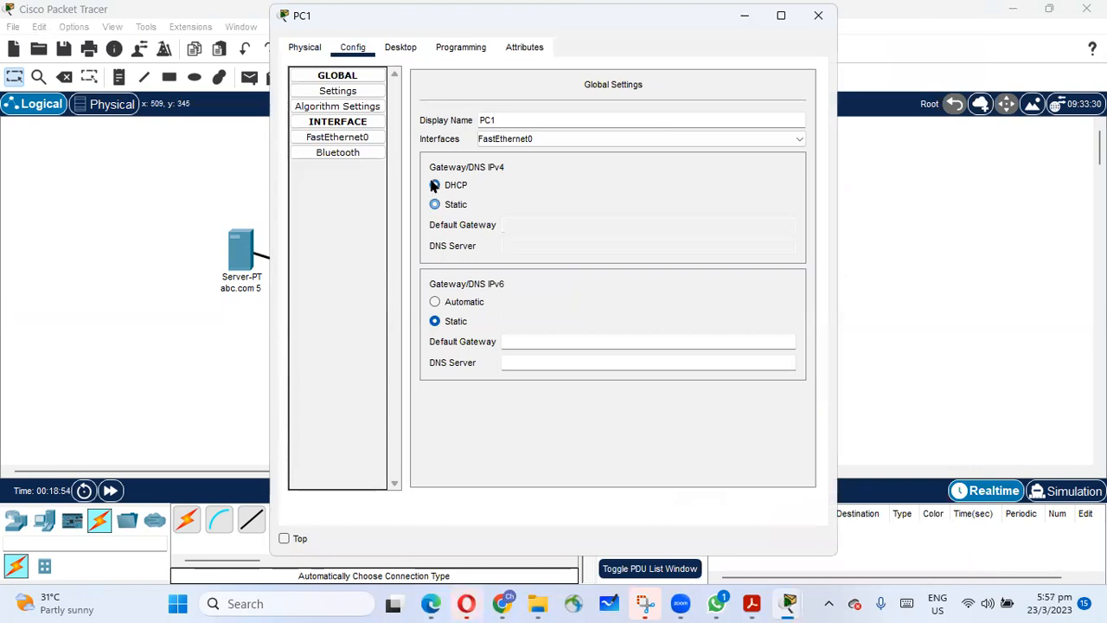
left_click(818, 15)
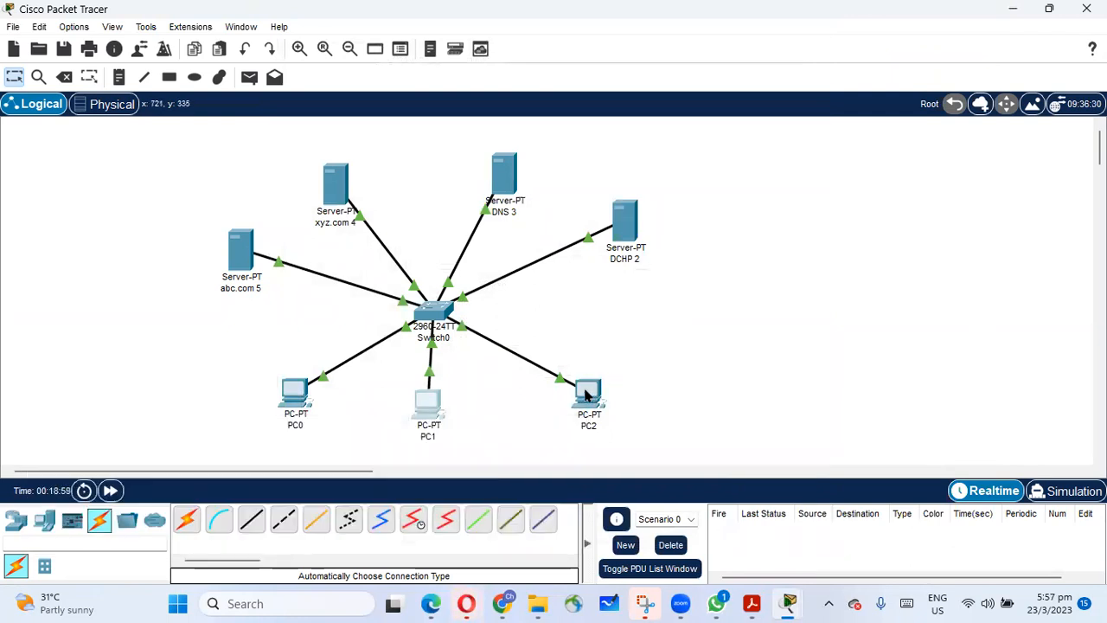
Switch PC0's IPv4 gateway and DNS settings to DHCP and close its window.
mouse_move(585, 394)
left_click(294, 396)
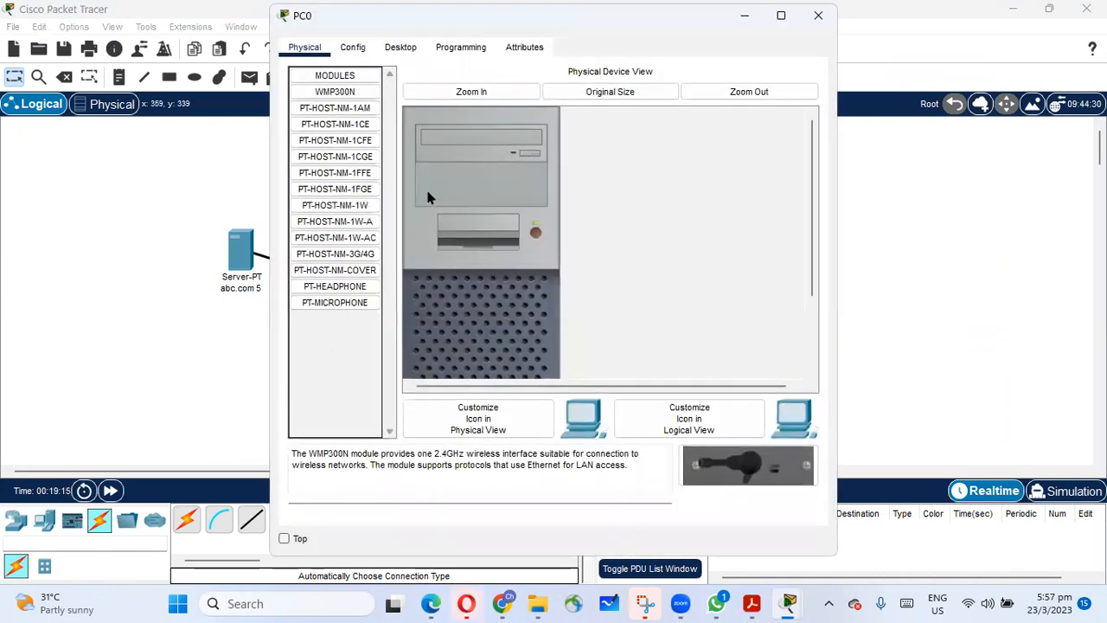
left_click(352, 47)
left_click(442, 187)
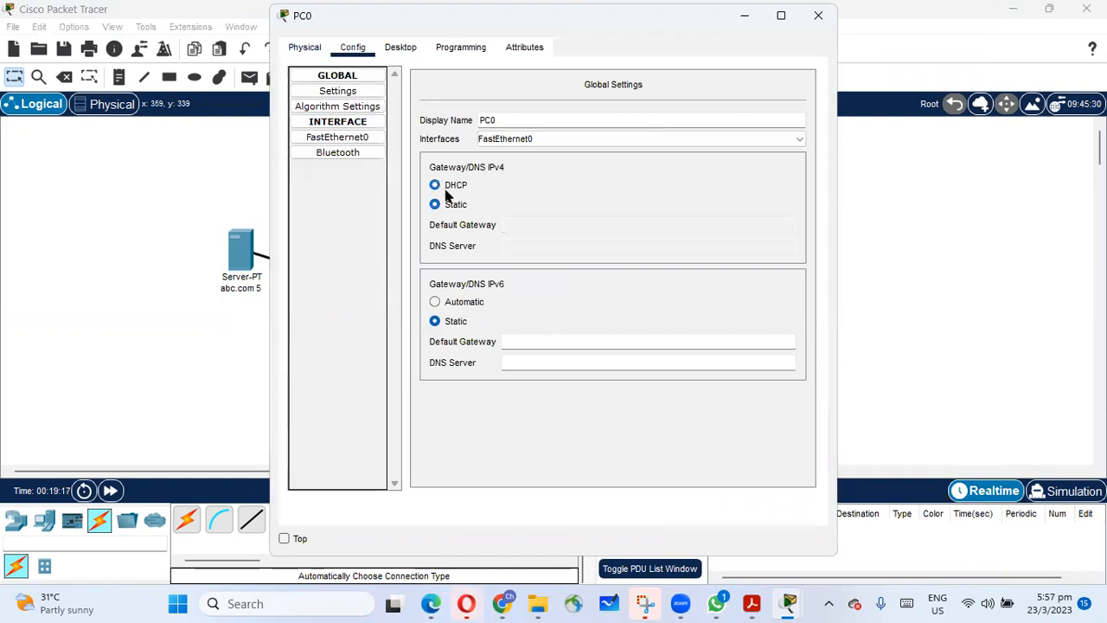
left_click(818, 18)
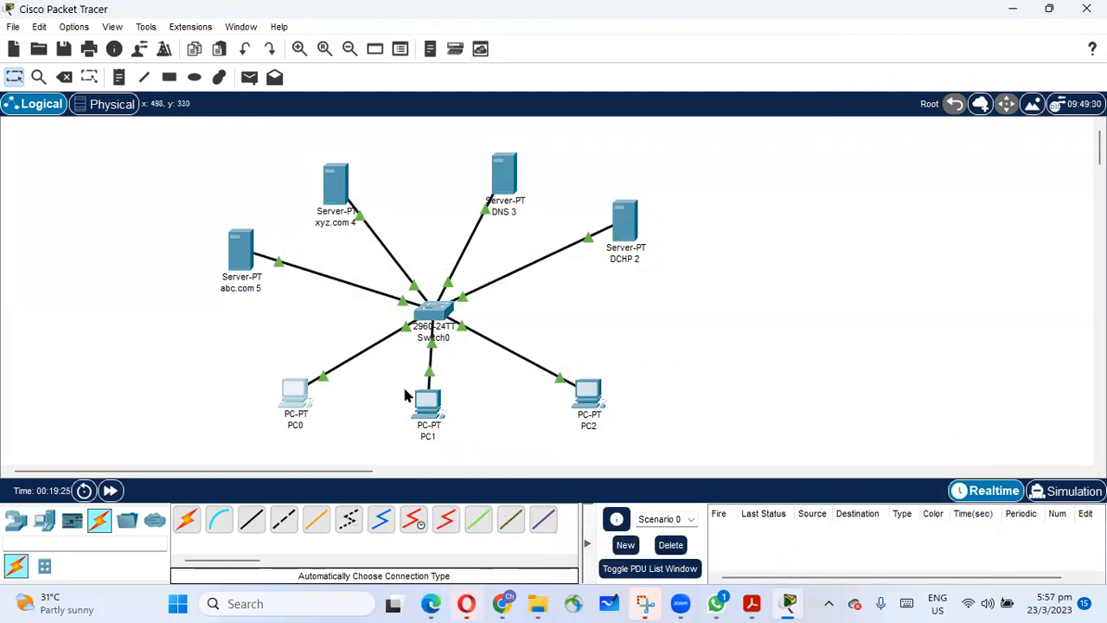
Ping the DNS server at 192.168.1.3 from PC2's command prompt.
mouse_move(425, 405)
left_click(588, 395)
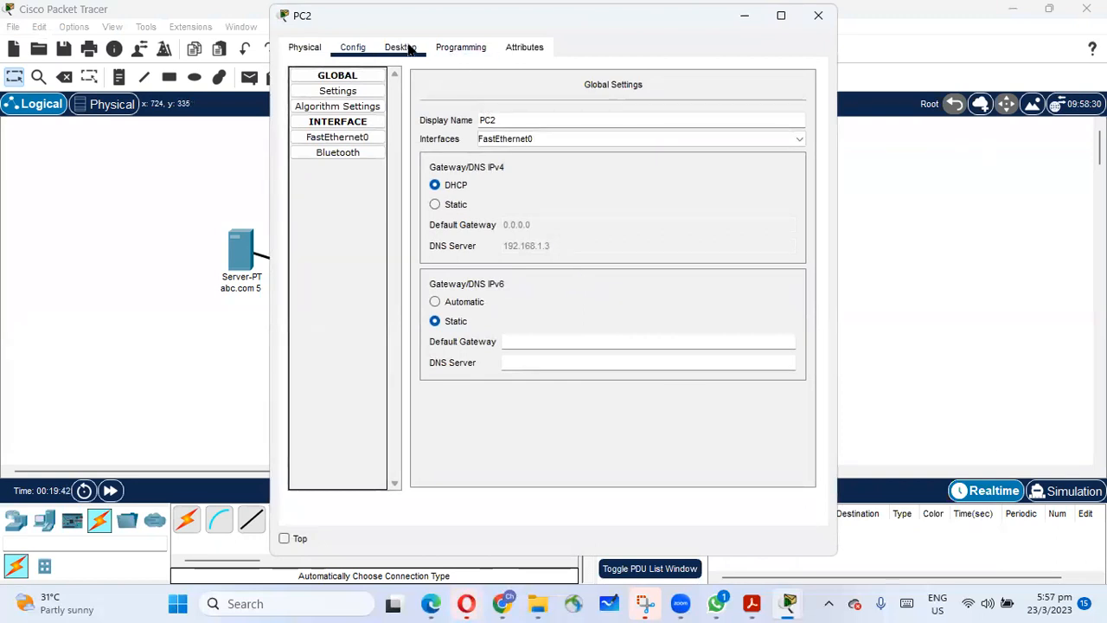
left_click(410, 48)
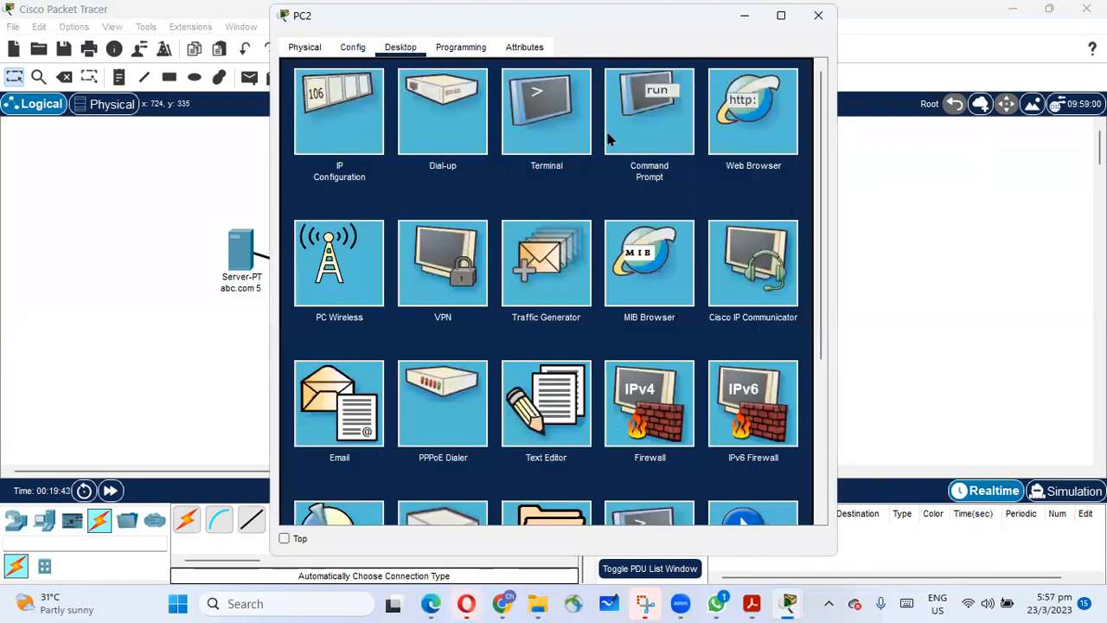
left_click(653, 117)
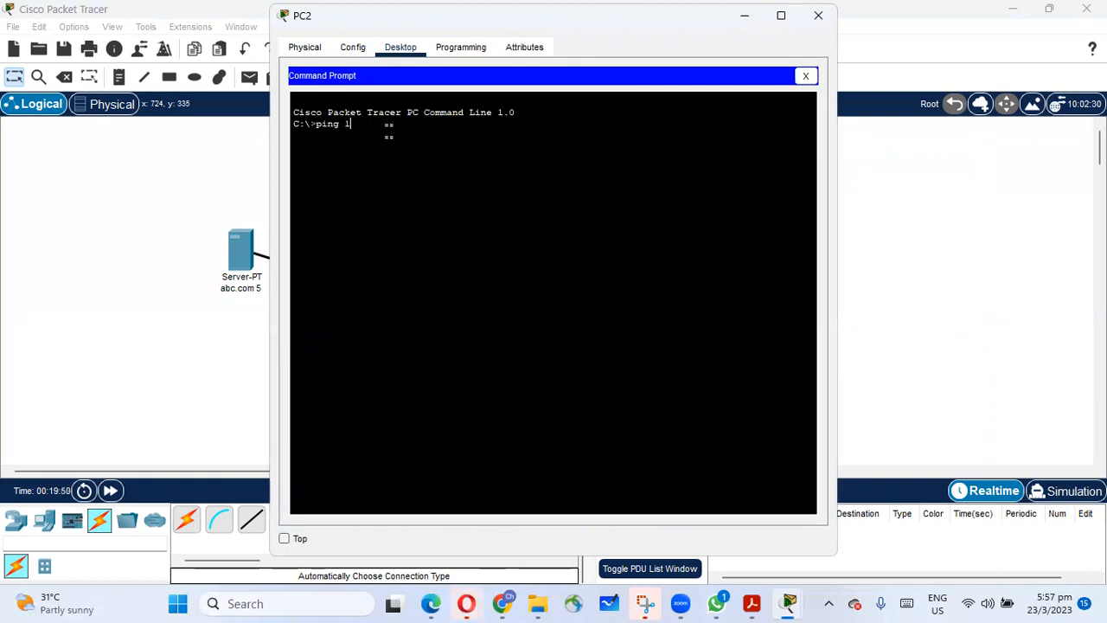
type("ping 192.168.1.3")
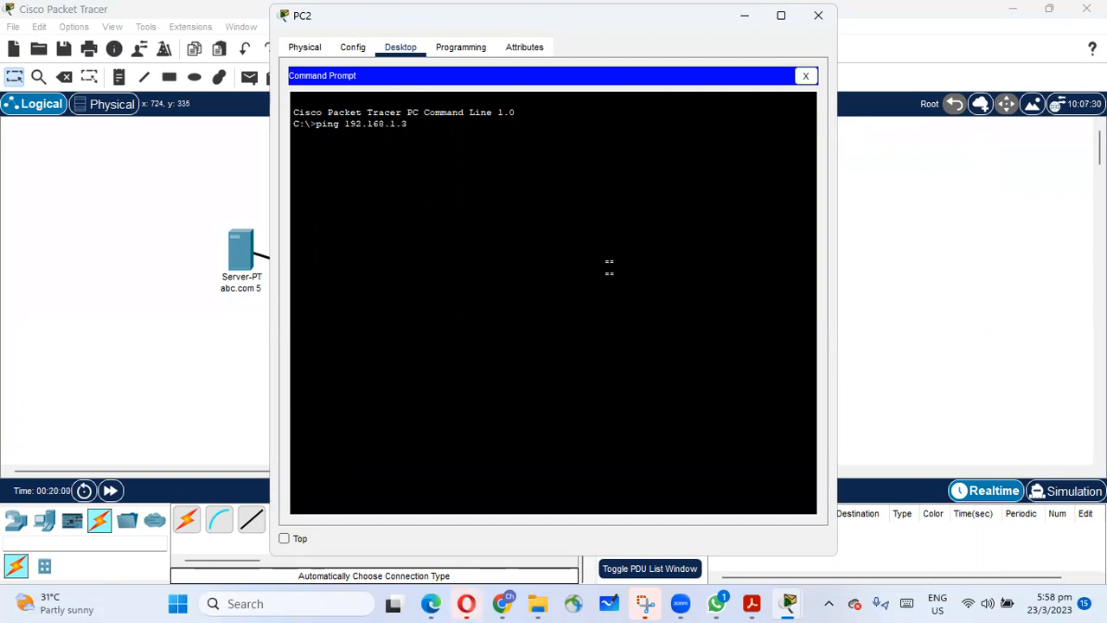
key("Return")
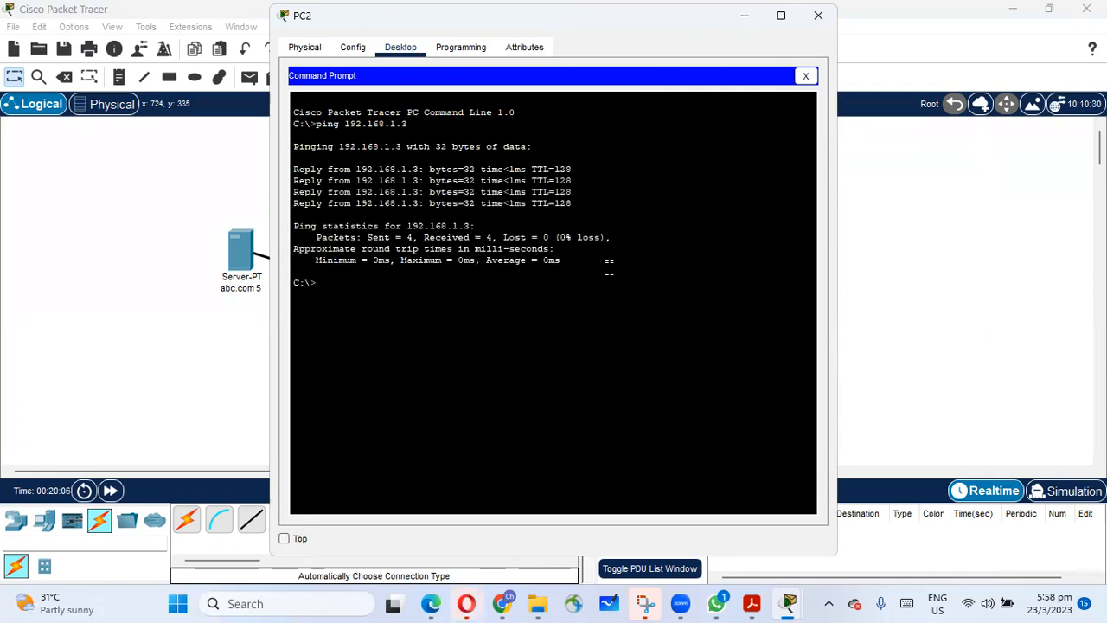
Ping 192.168.1.16 from PC2 and close the command prompt.
key("Up")
key("BackSpace")
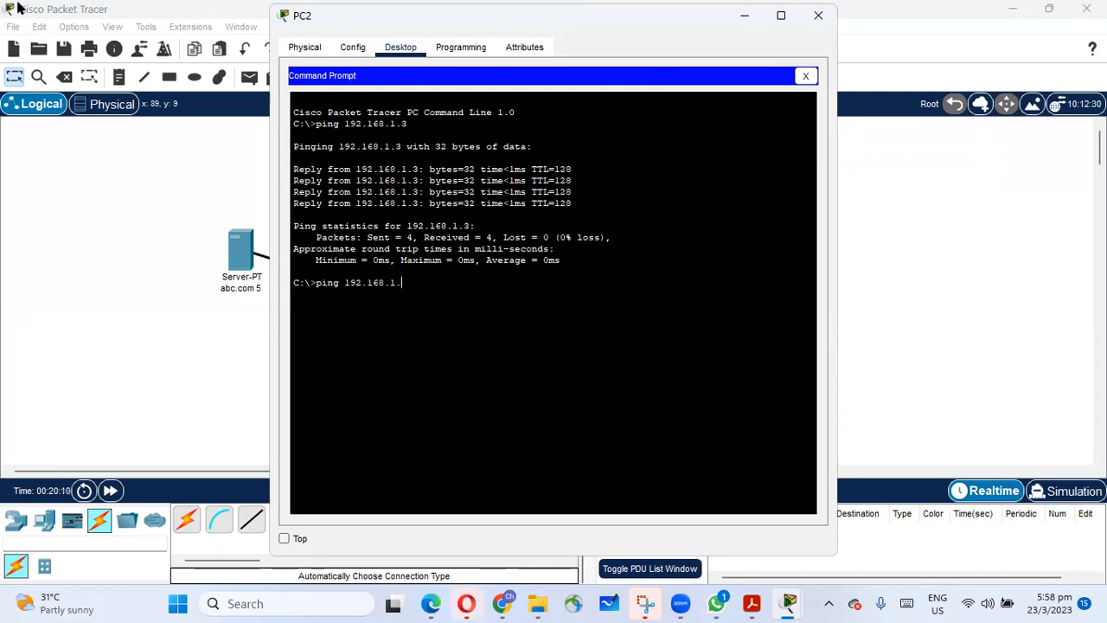
key("Return")
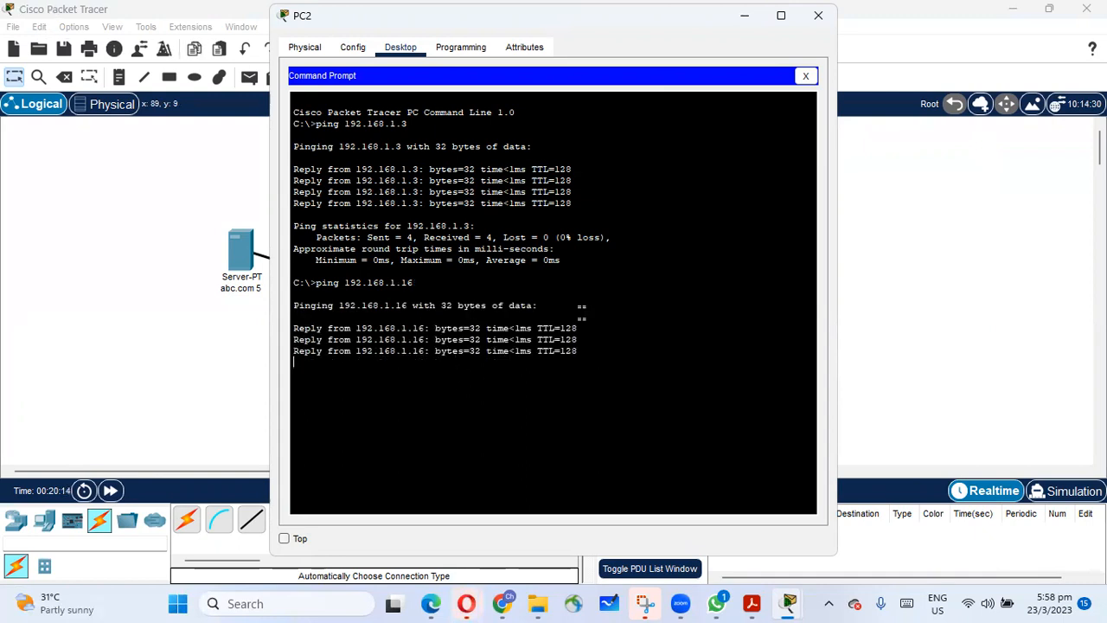
left_click(805, 77)
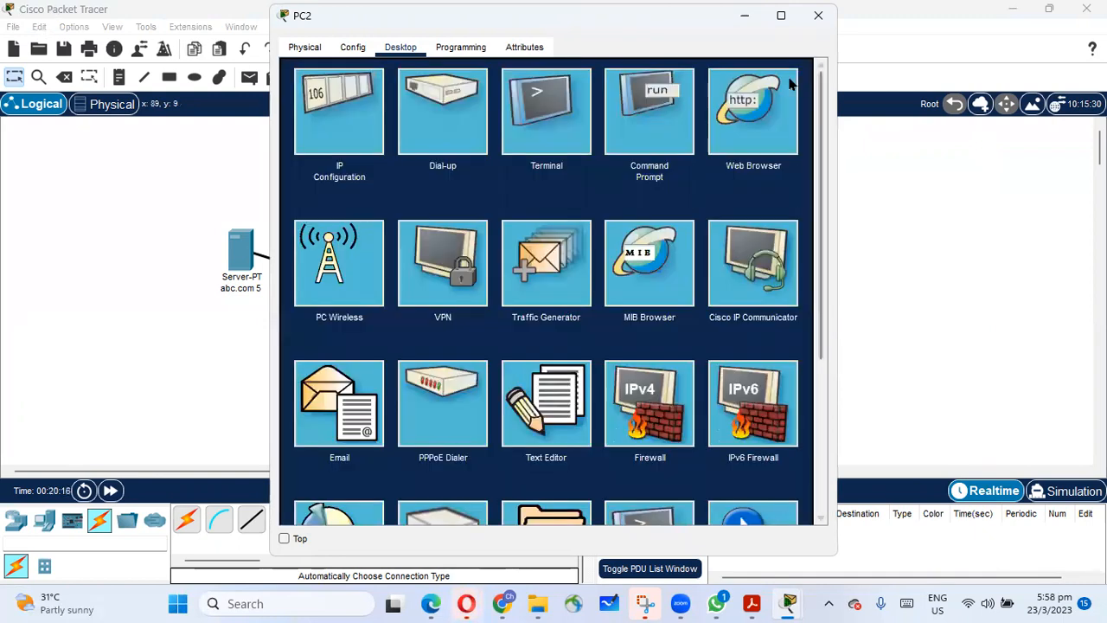
left_click(751, 125)
left_click(418, 95)
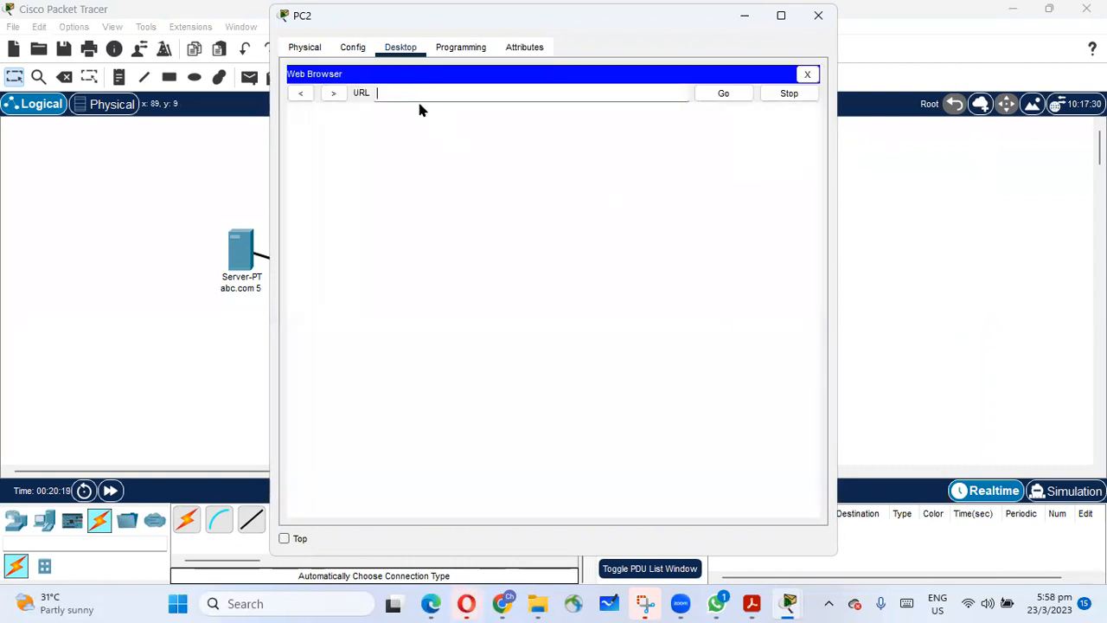
type("http:/")
left_click_drag(402, 29, 789, 121)
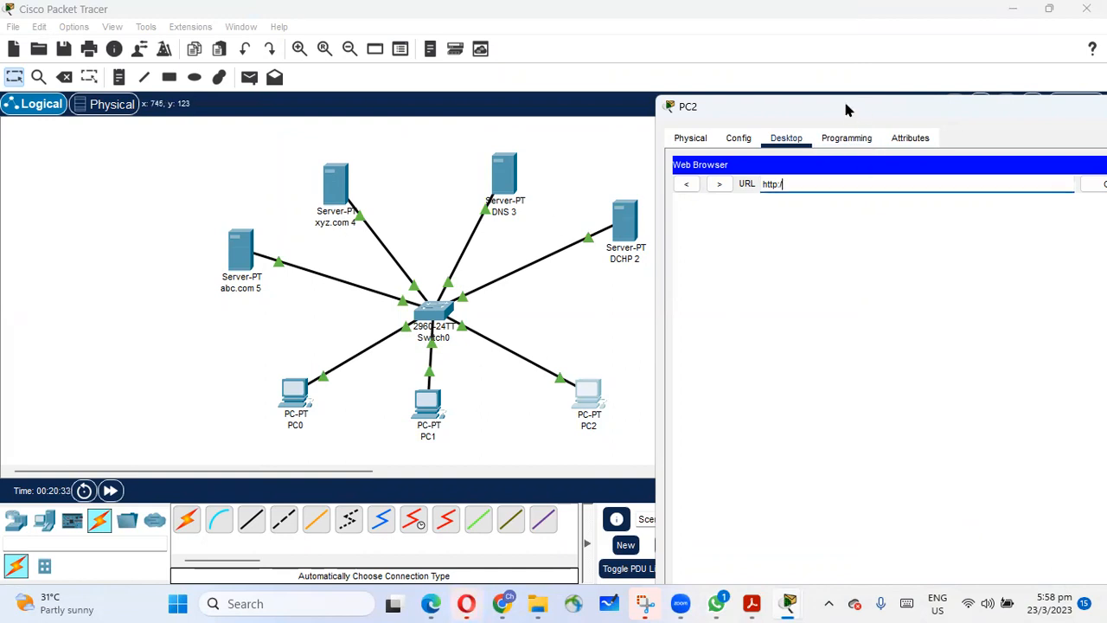
left_click_drag(975, 108, 708, 108)
left_click(934, 94)
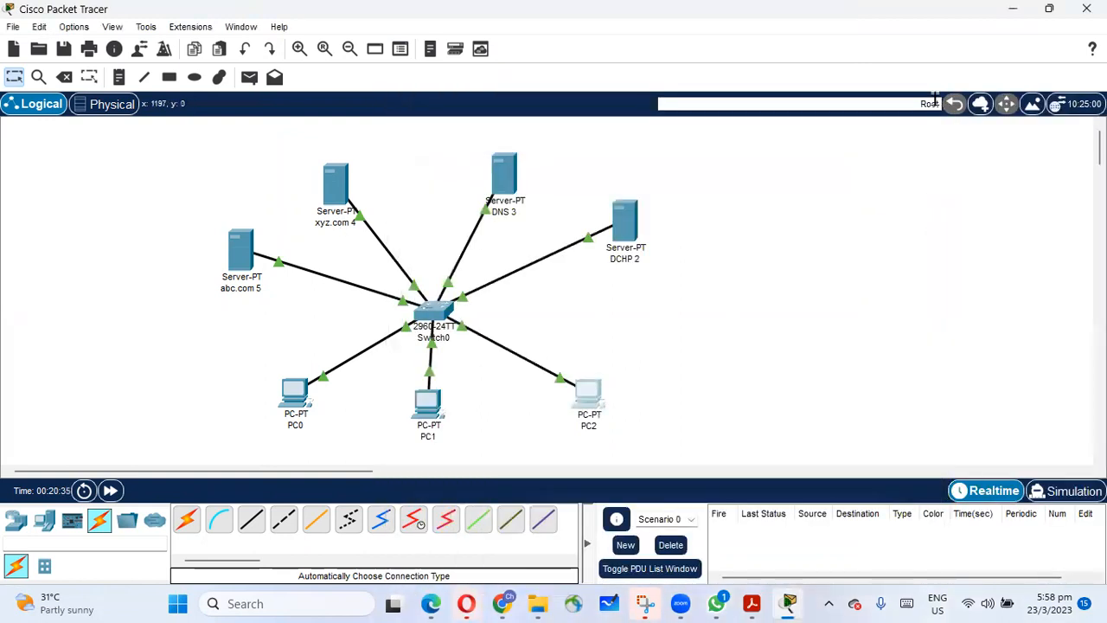
Open index.html in the xyz.com server's HTTP service for editing and delete the Quick Links heading with its four links.
left_click(338, 192)
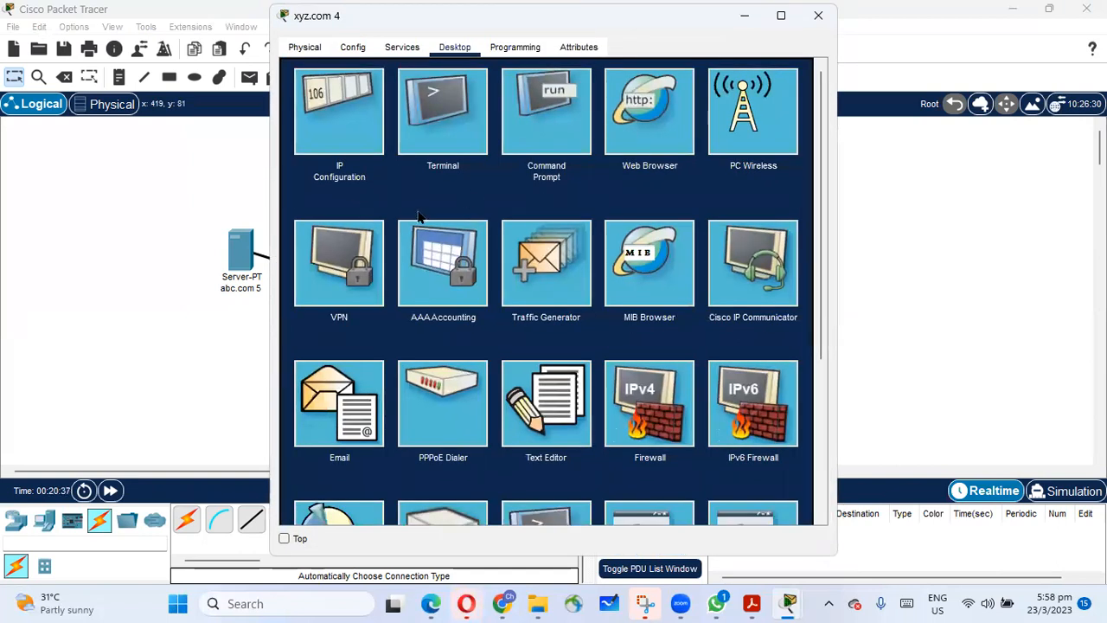
left_click(814, 23)
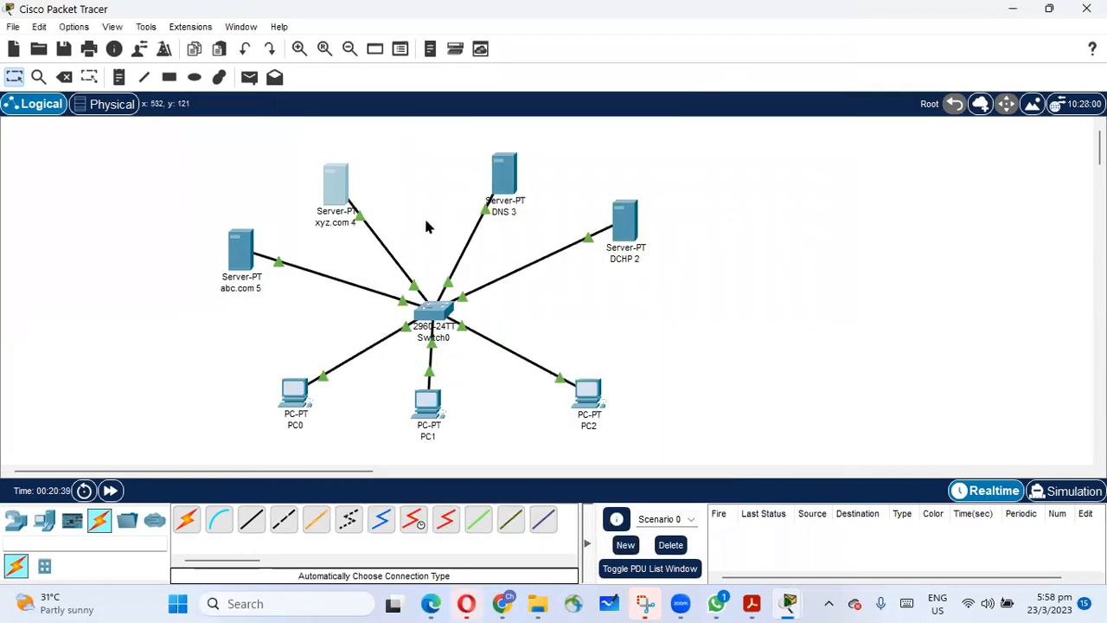
left_click(342, 186)
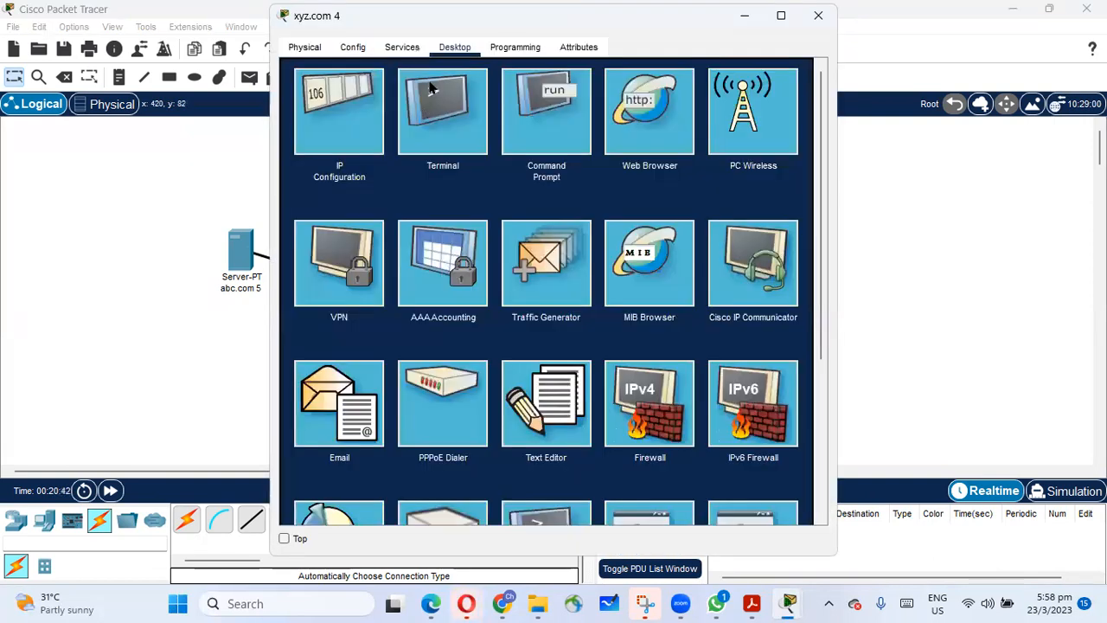
left_click(400, 49)
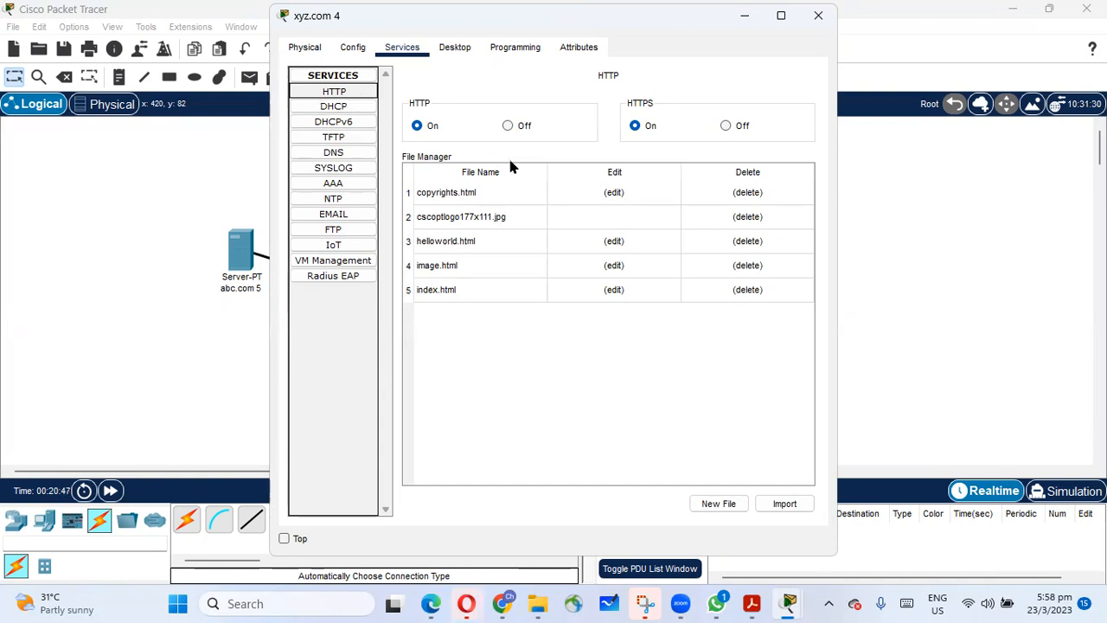
left_click(624, 293)
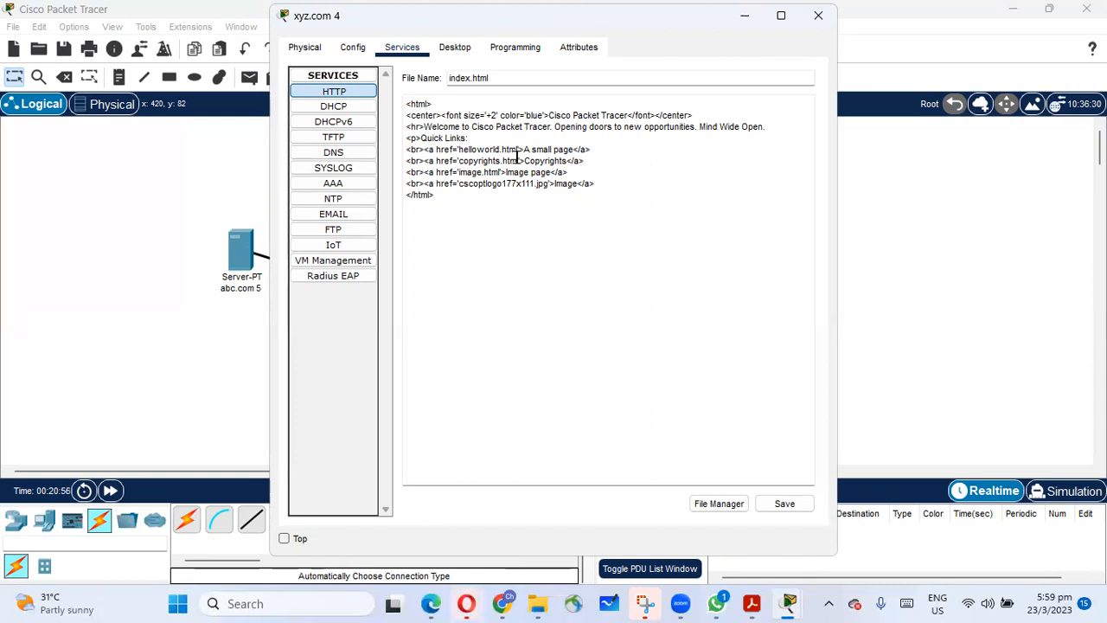
left_click_drag(600, 181, 401, 137)
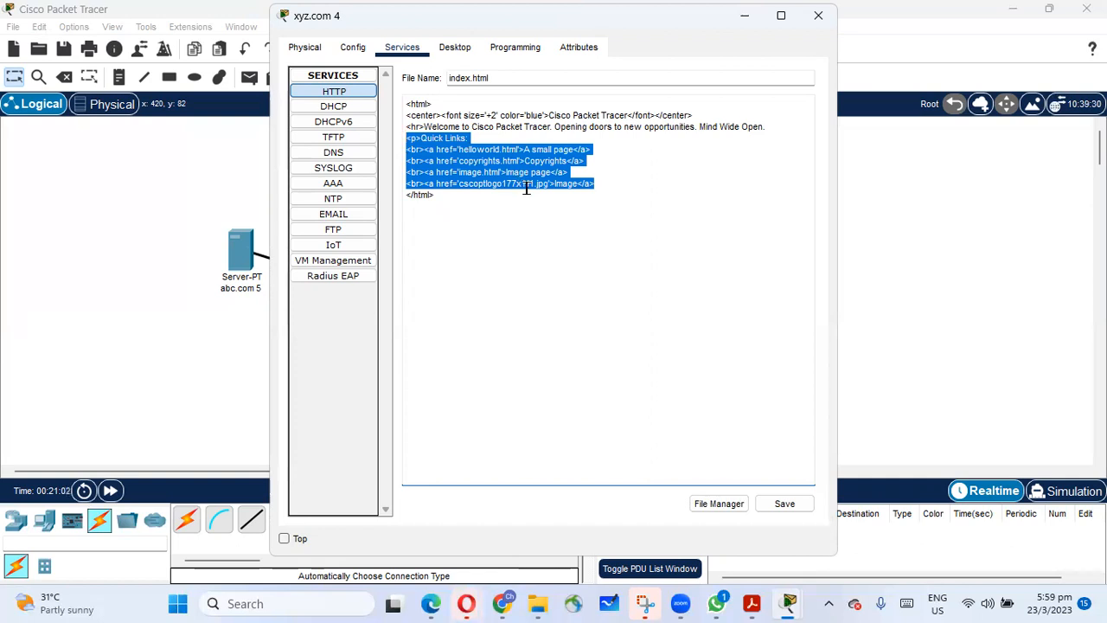
key("BackSpace")
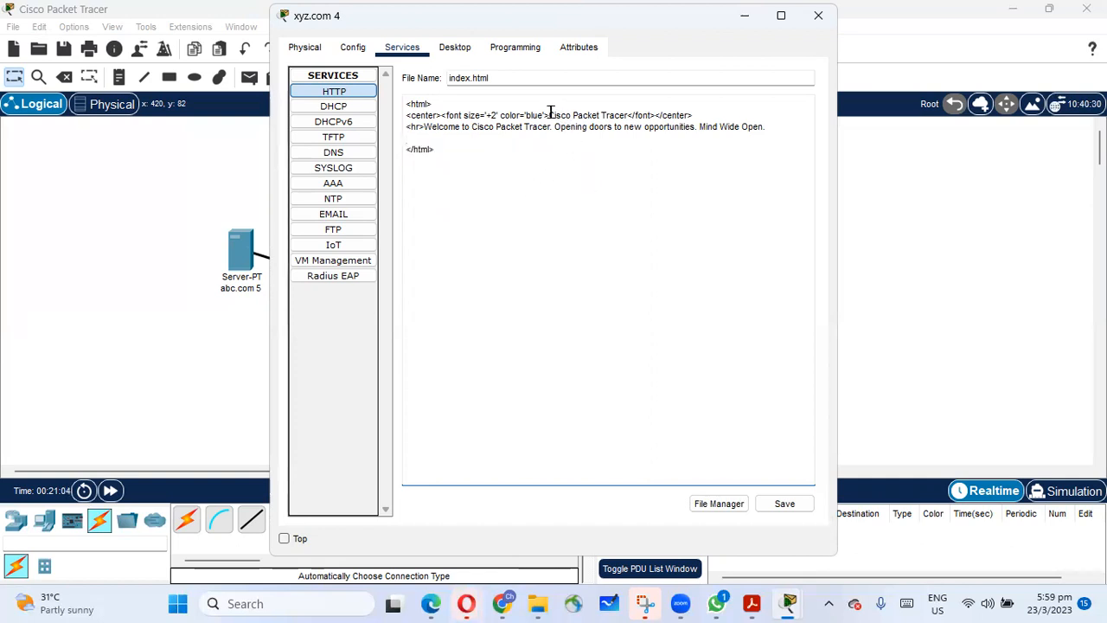
Replace the heading text "Cisco Packet Tracer" in the xyz.com page with "xyz website".
left_click_drag(548, 115, 623, 114)
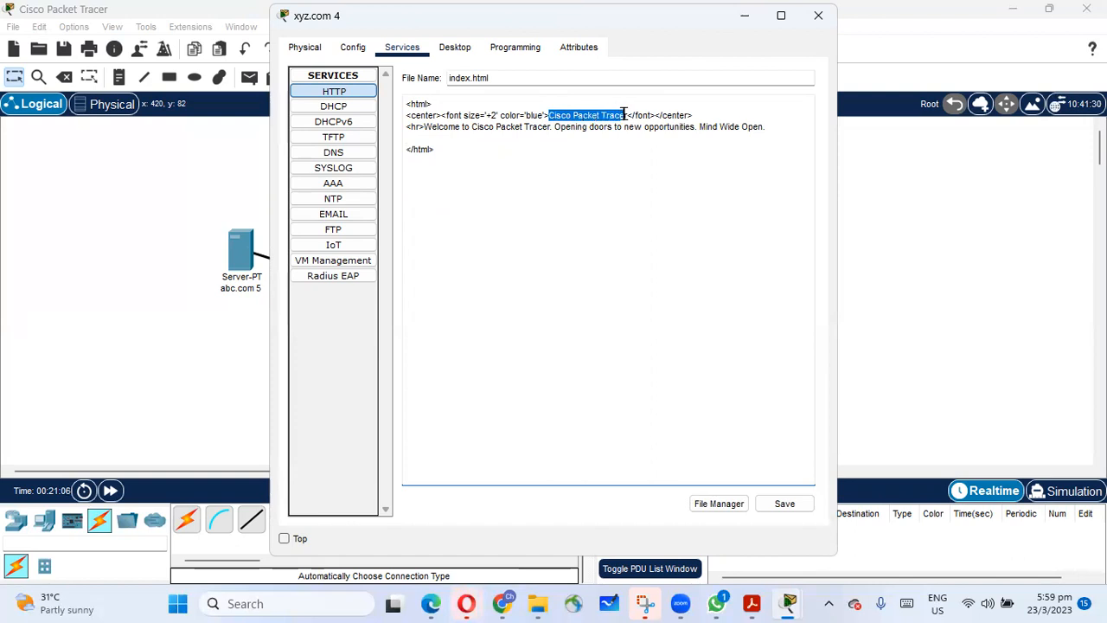
key("shift+Right")
left_click_drag(398, 31, 533, 129)
type("xyz")
type(" webs")
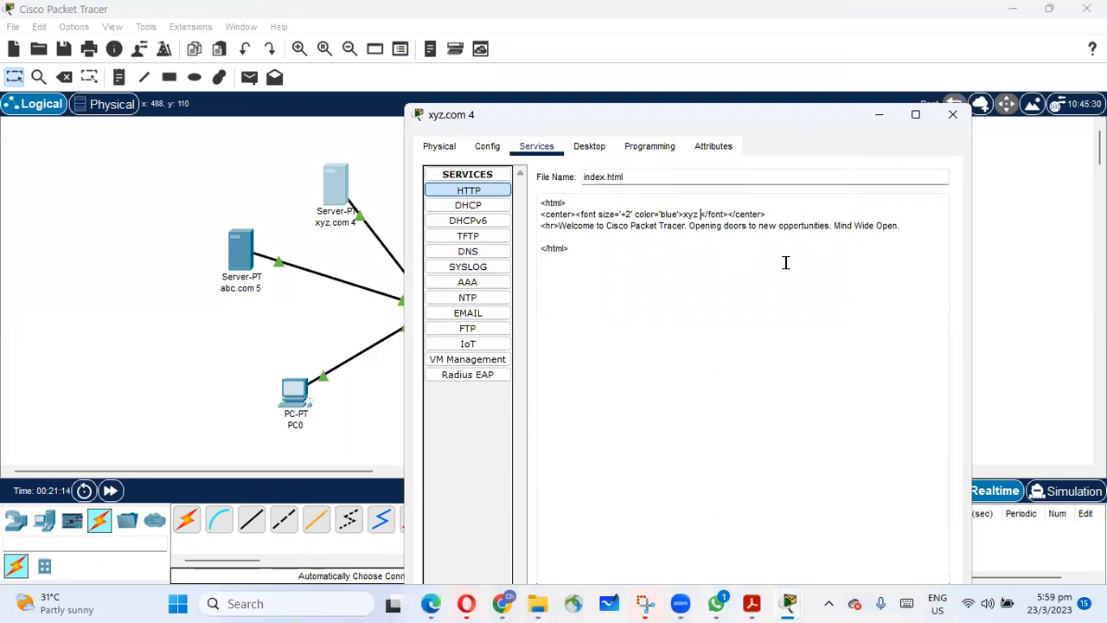
type("ite")
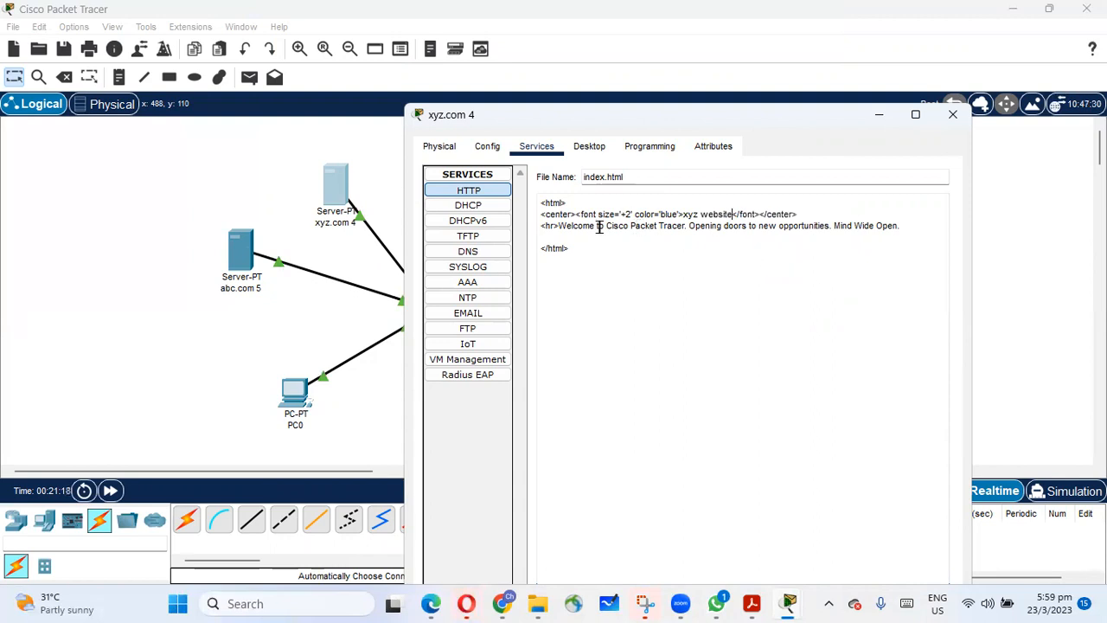
Shorten the welcome line of the xyz.com page to "Welcome to XYZ.".
left_click_drag(605, 224, 682, 225)
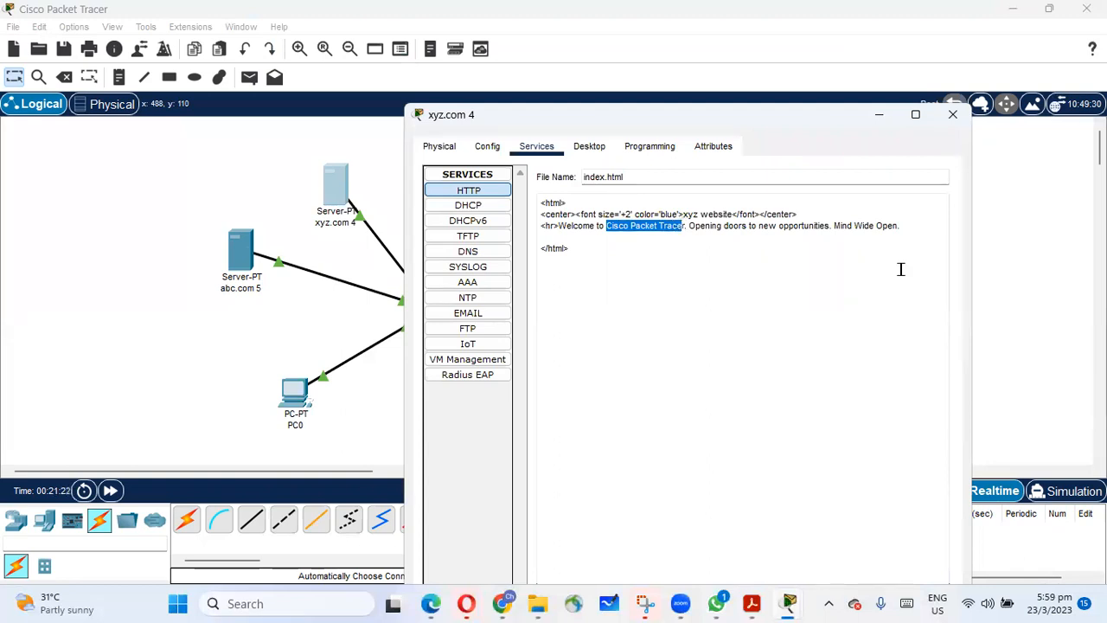
type("XY")
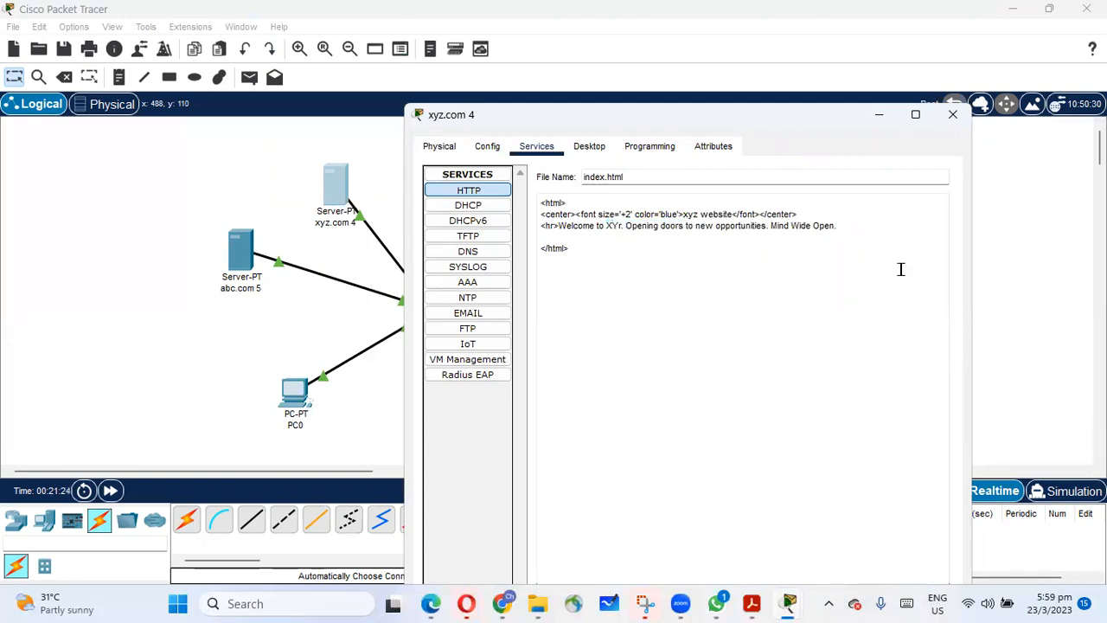
type("Z")
key("Delete")
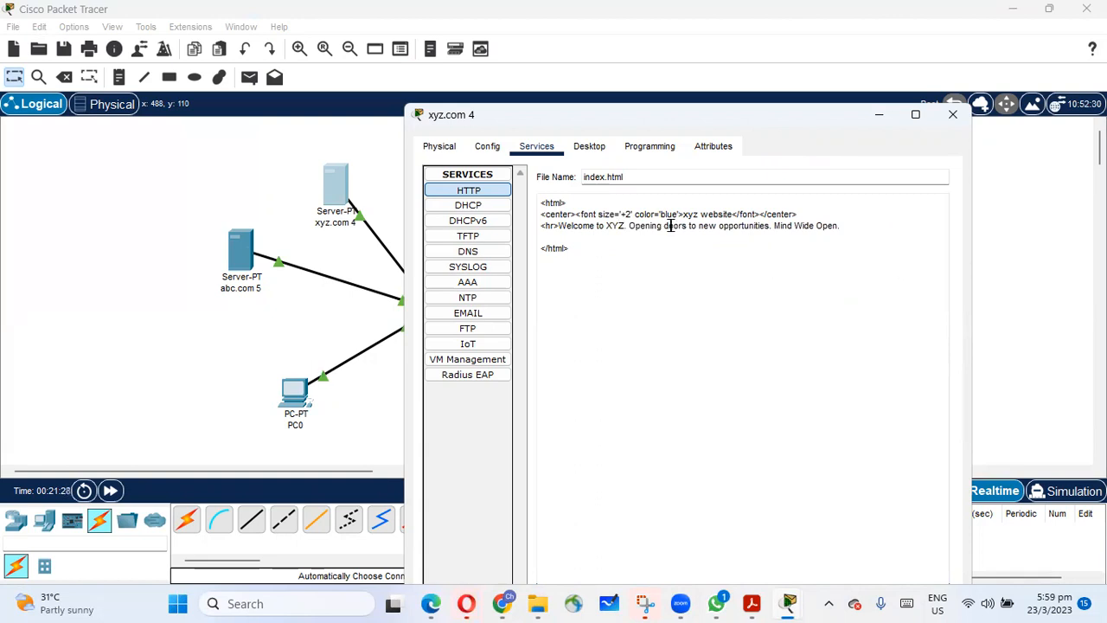
left_click_drag(634, 225, 846, 222)
key("BackSpace")
key("BackSpace")
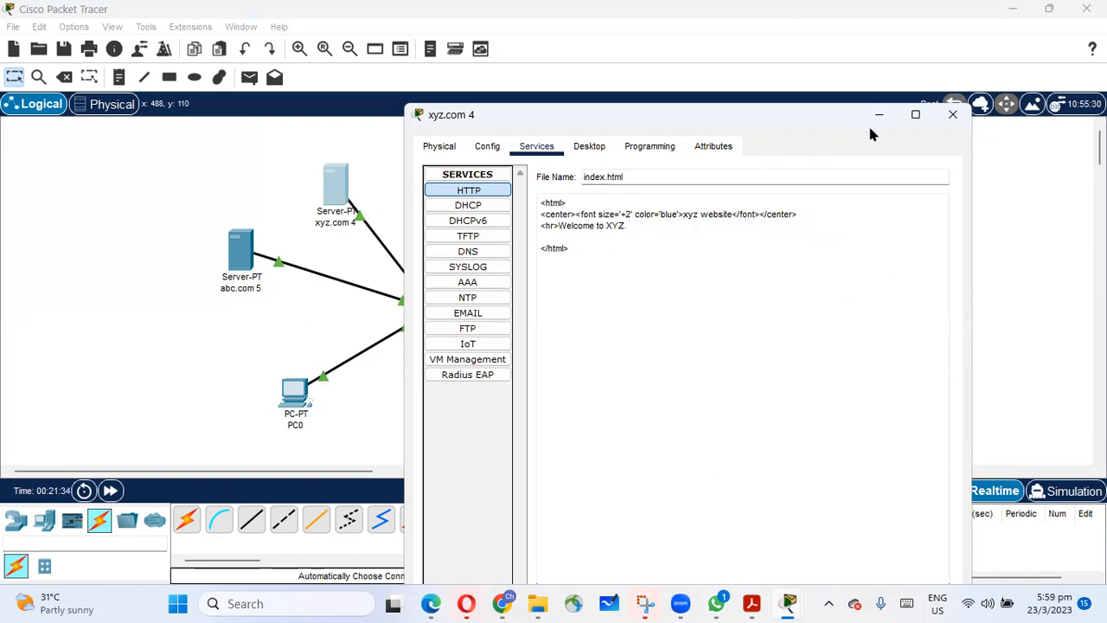
Save the xyz.com server's index.html over the existing file and close the server window.
left_click_drag(813, 116, 810, 104)
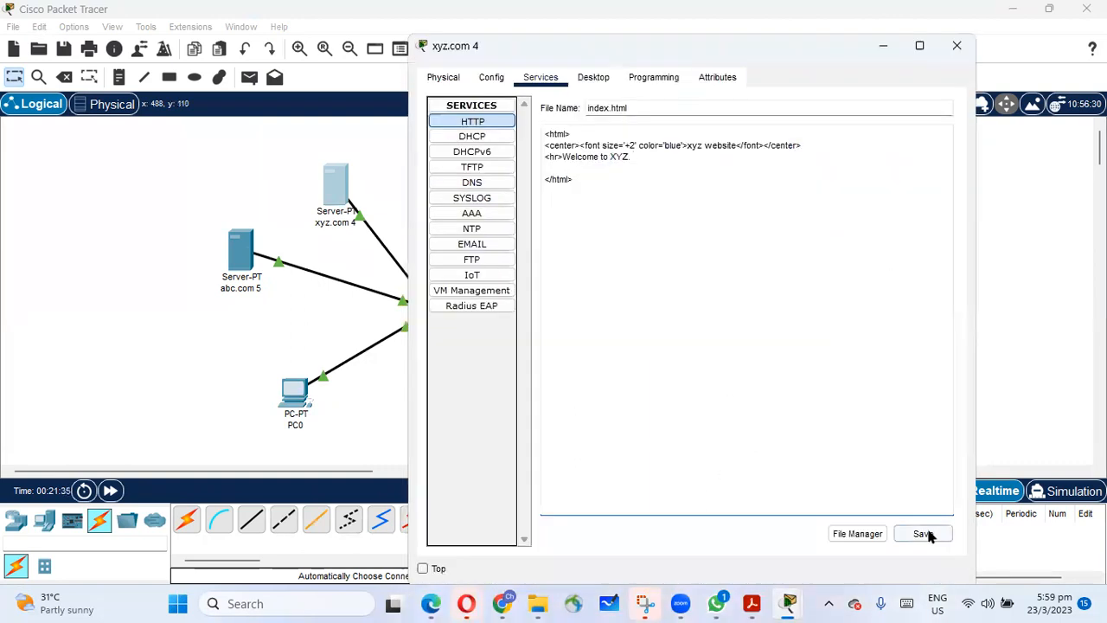
left_click(922, 532)
left_click(722, 341)
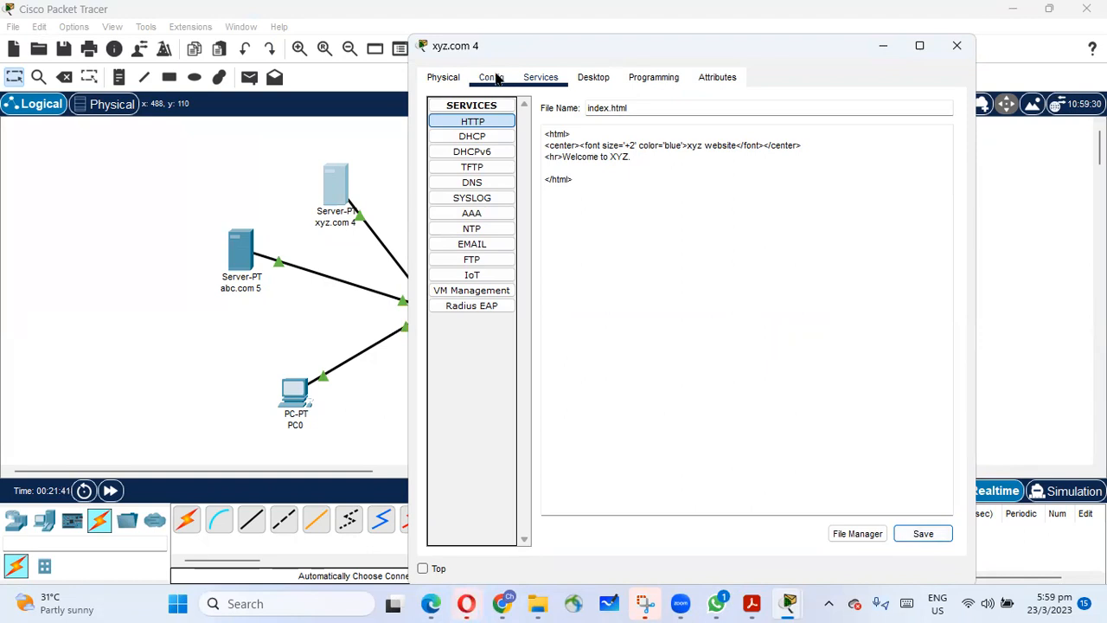
left_click(957, 45)
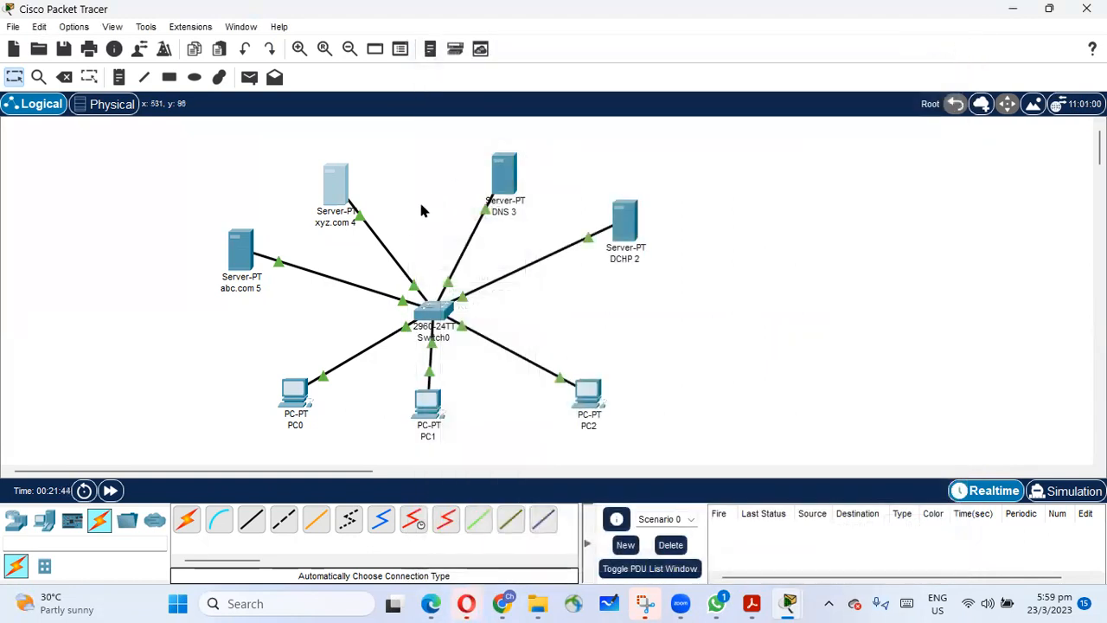
Open index.html in the abc.com server's HTTP service and replace the welcome text and quick links with "ABC".
left_click(241, 252)
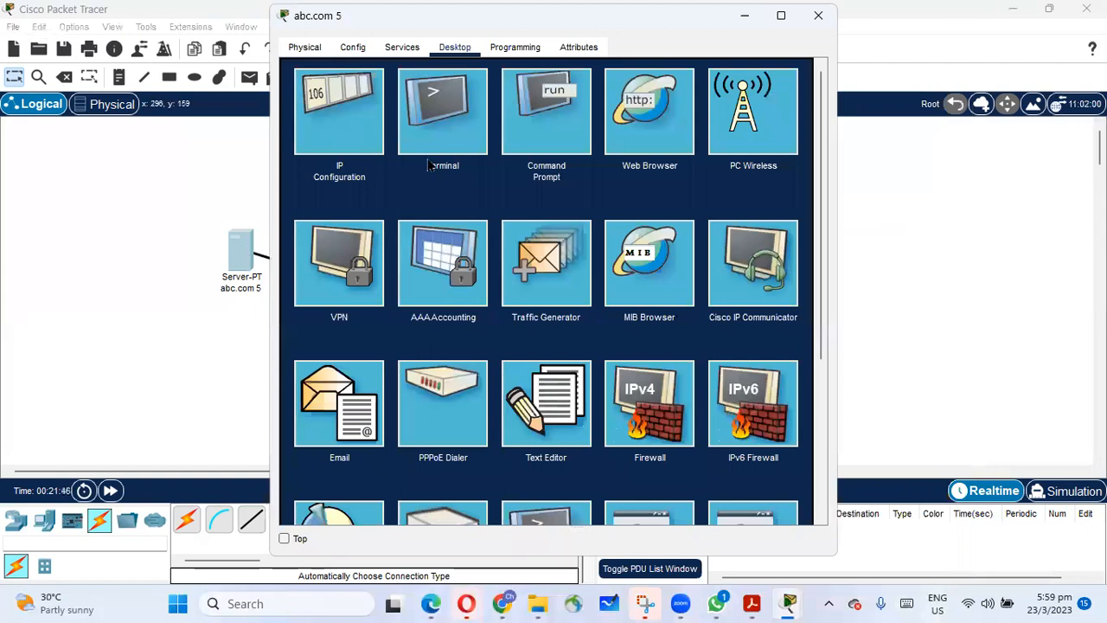
left_click(405, 48)
left_click(337, 90)
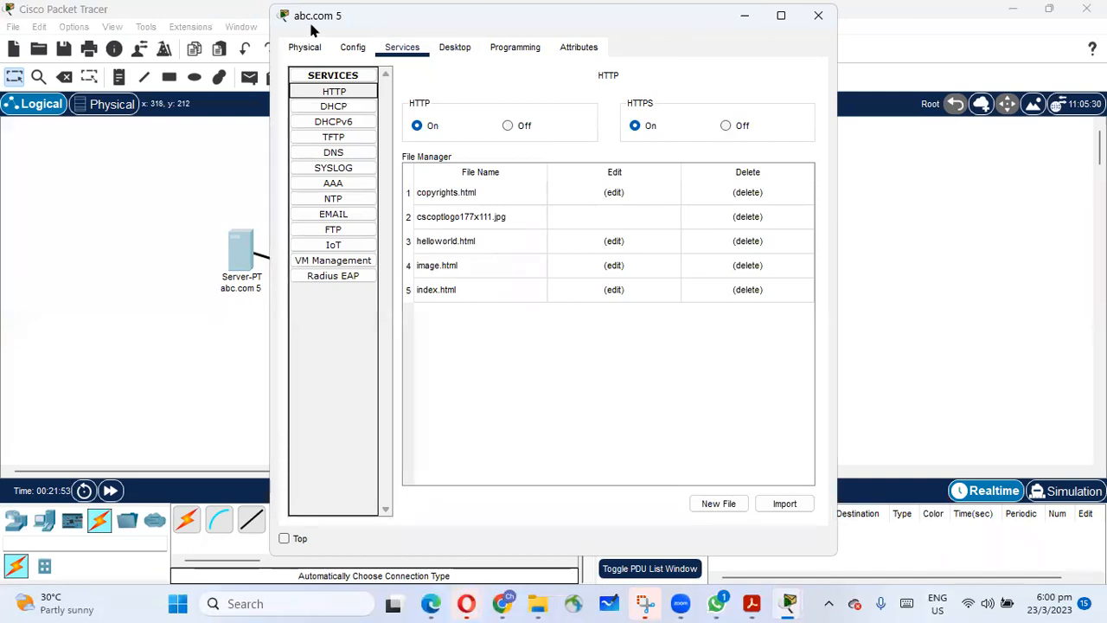
left_click(614, 290)
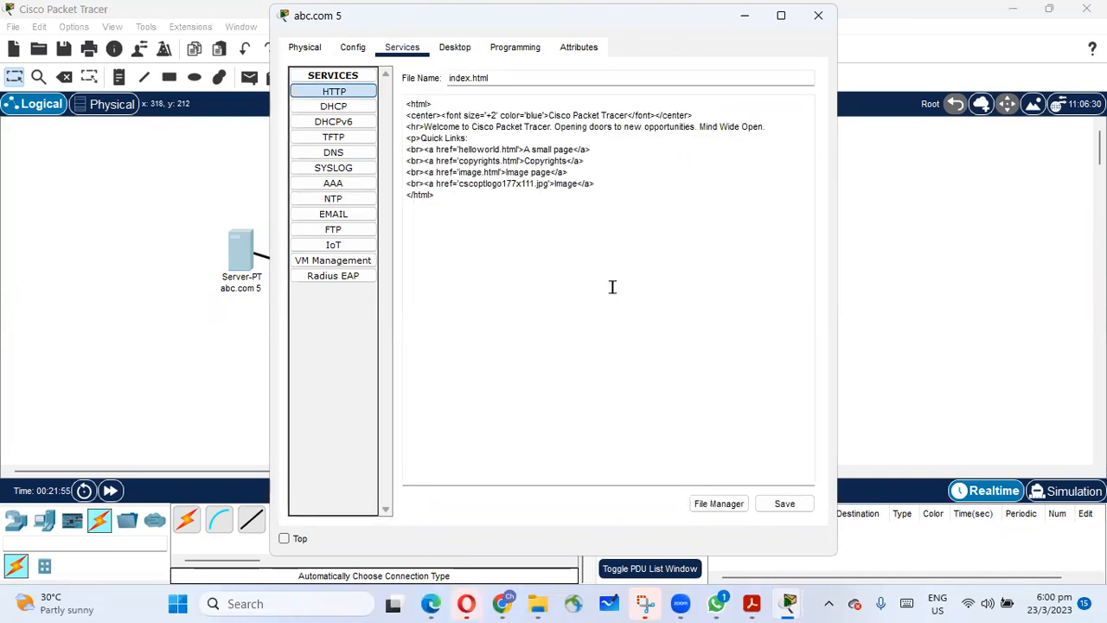
left_click_drag(606, 185, 424, 130)
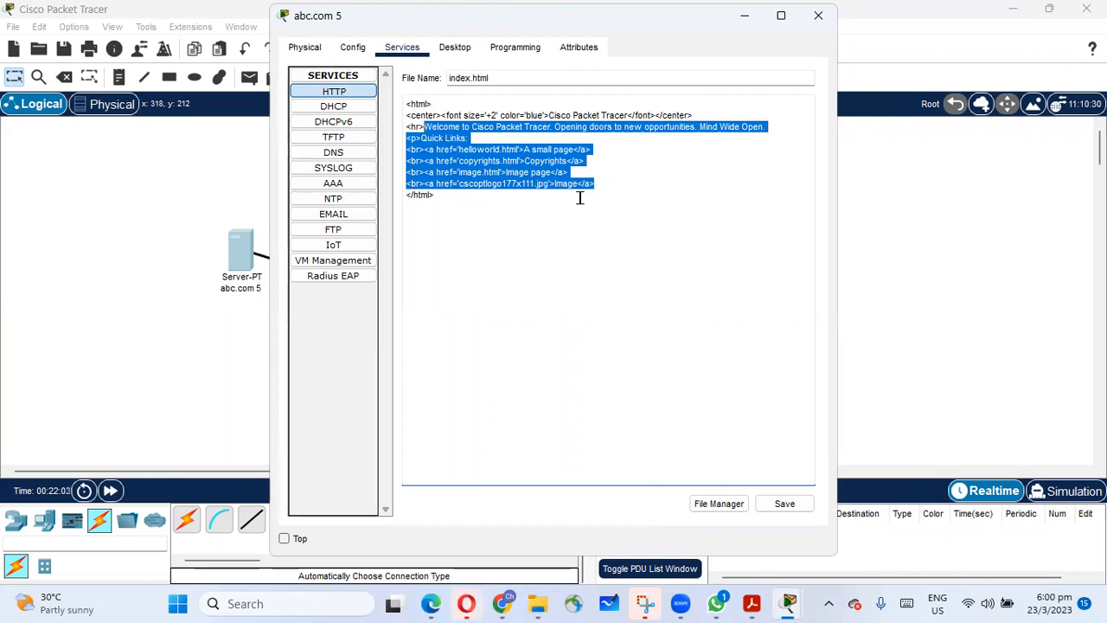
type("Z")
type("ZB")
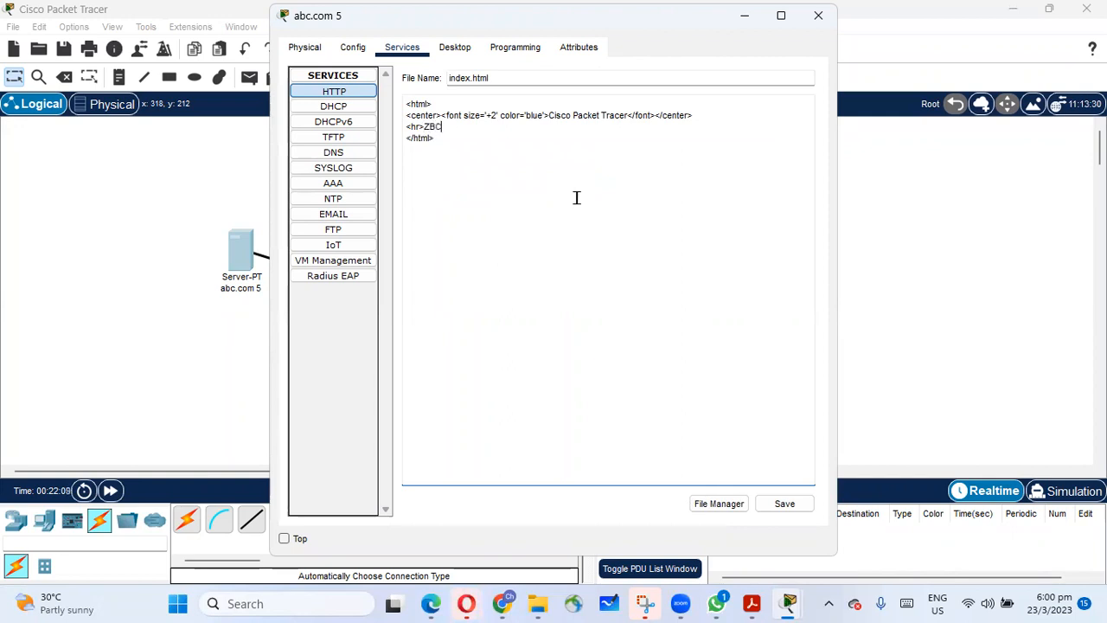
type("A")
Change the abc.com page heading to "ABC webserver" and save index.html over the existing file, closing the server window.
left_click_drag(548, 115, 624, 114)
type("ABC we")
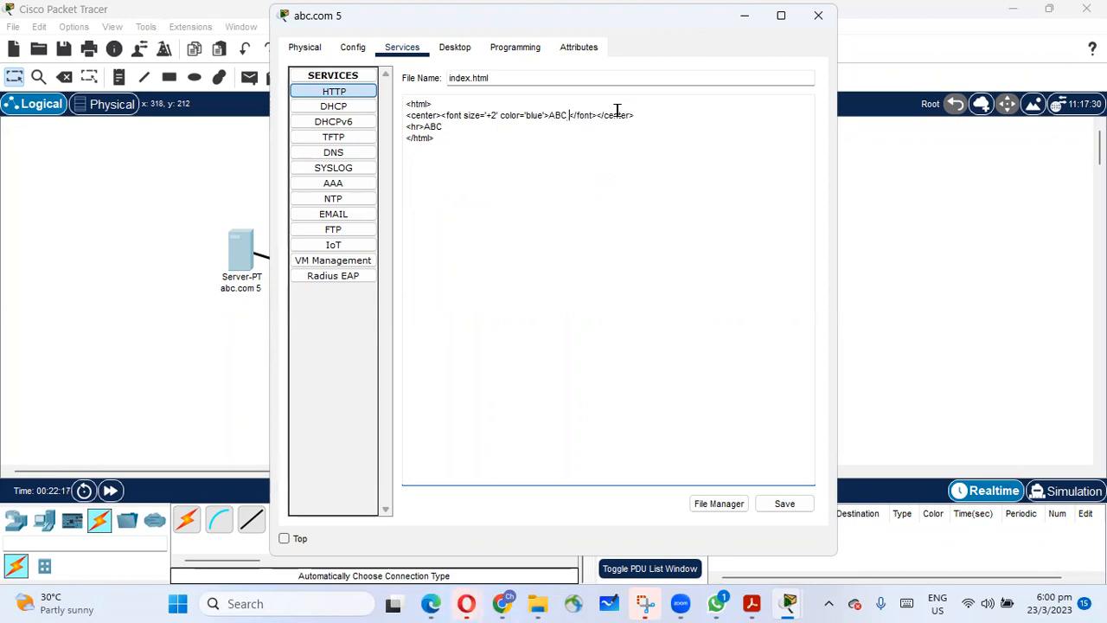
type("bserver")
left_click(795, 504)
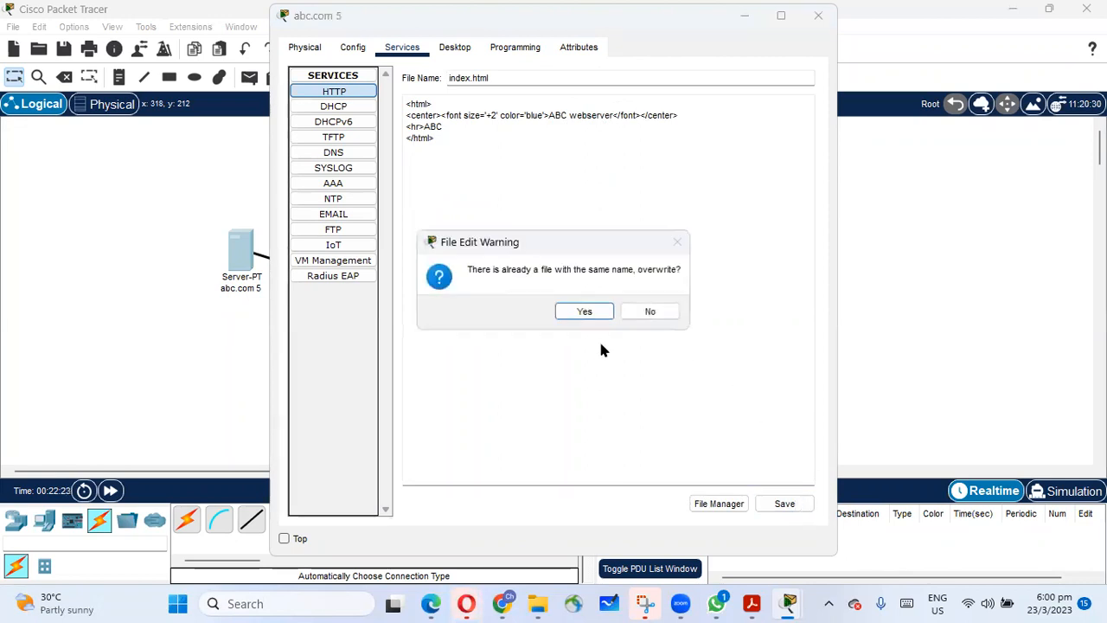
left_click(589, 311)
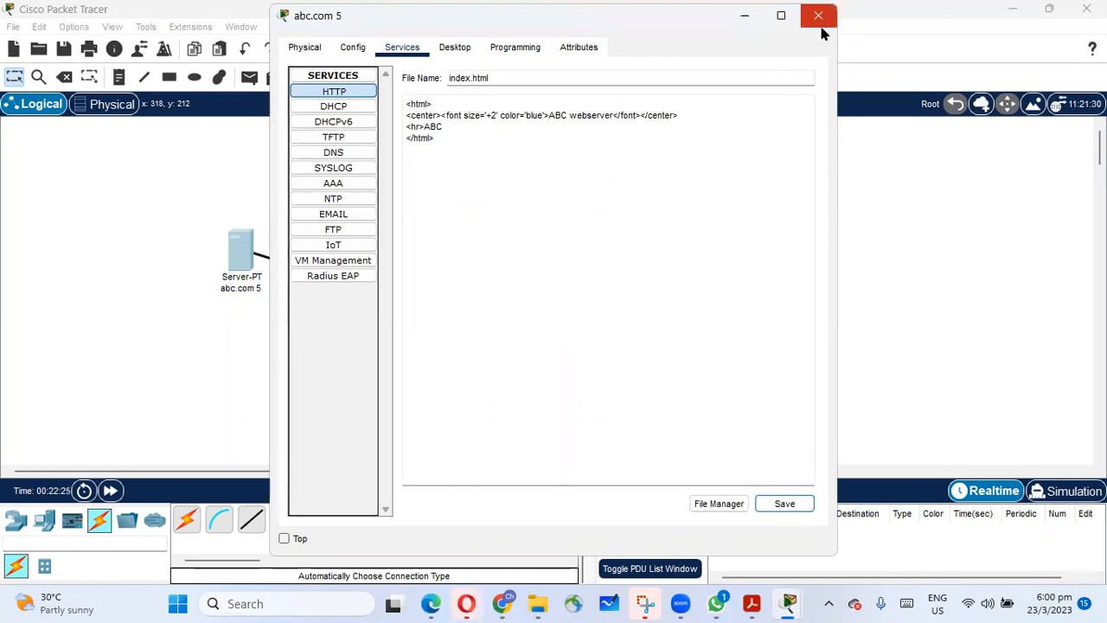
left_click(818, 15)
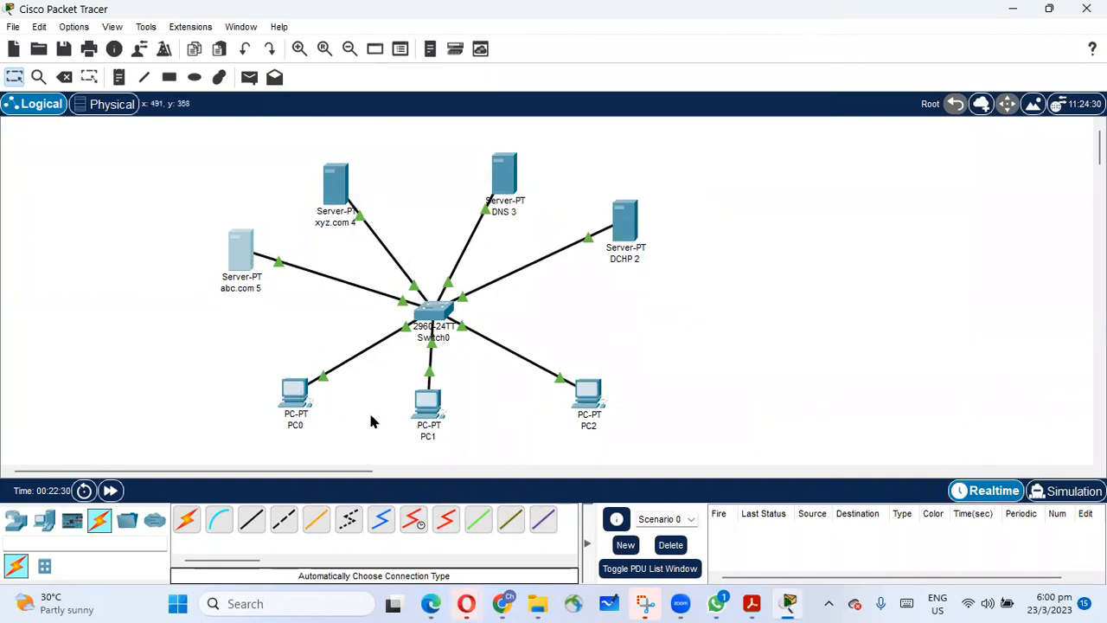
left_click(428, 400)
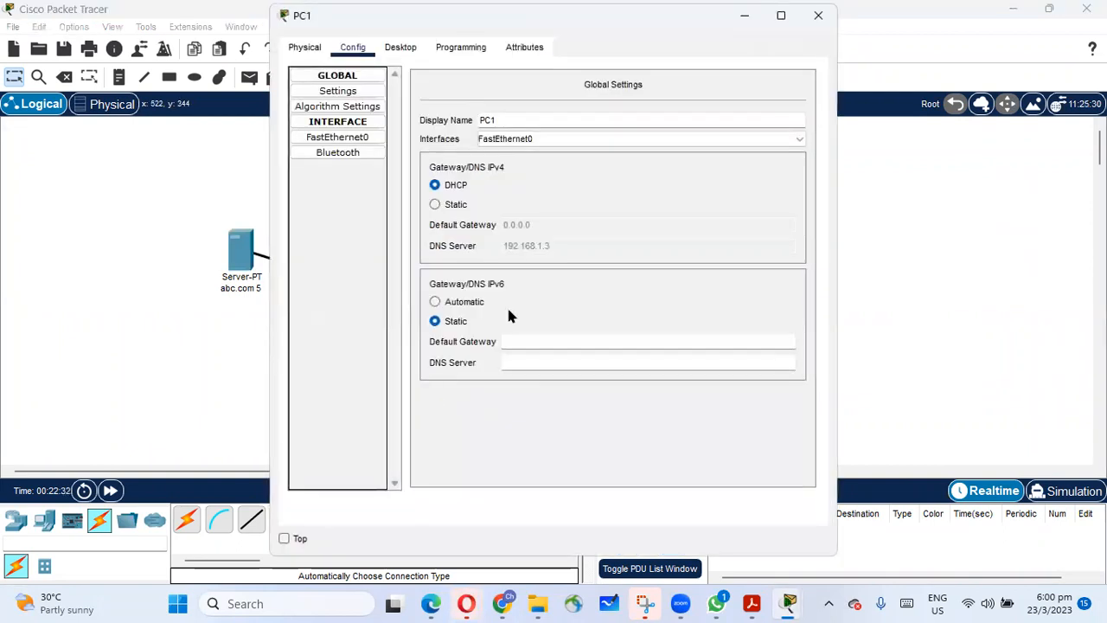
left_click(399, 49)
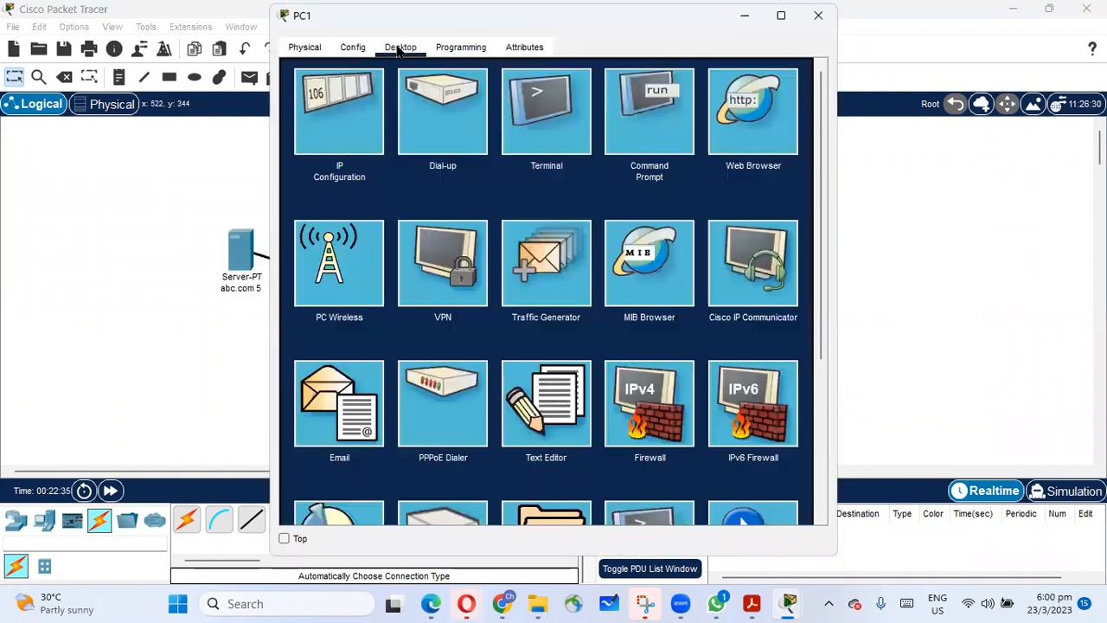
left_click(744, 113)
left_click(464, 93)
type("http:")
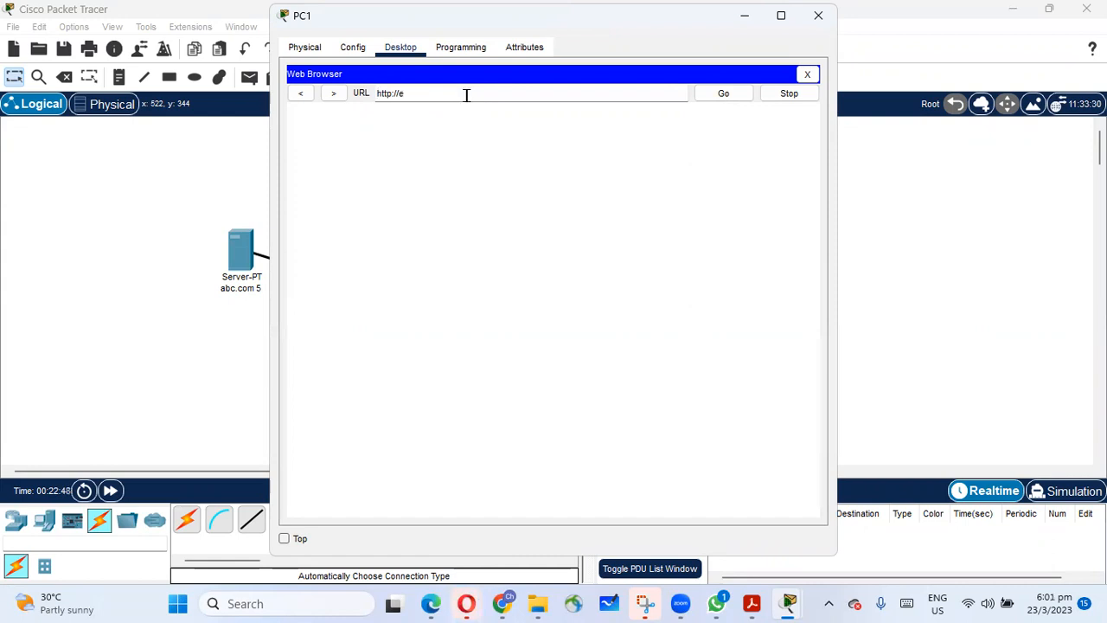
type("//www.abc")
key("BackSpace")
key("BackSpace")
type("com")
key("Return")
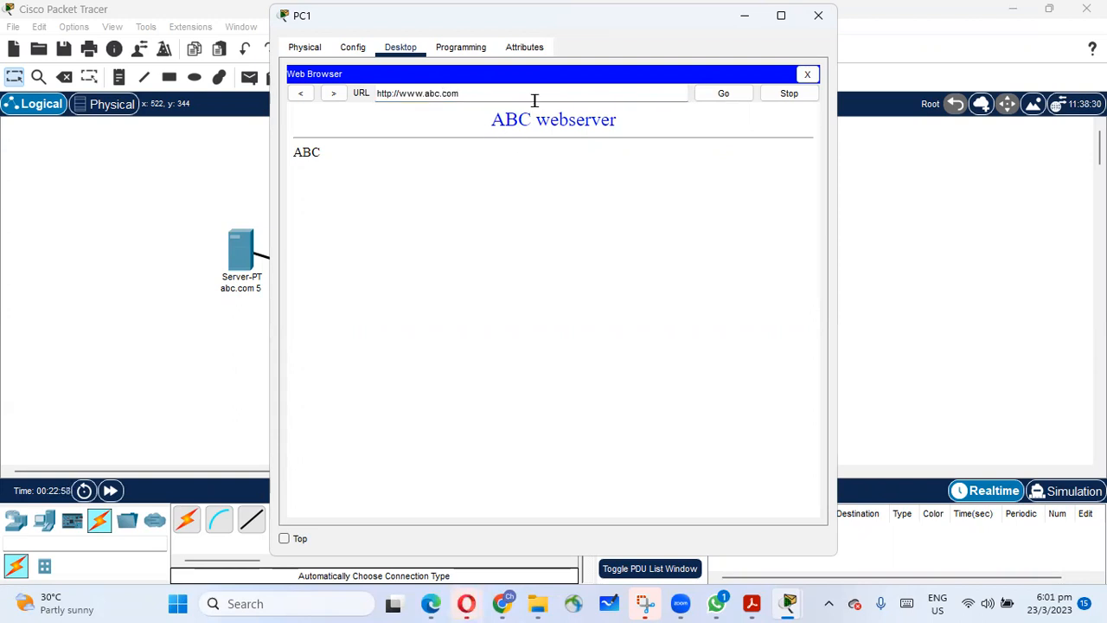
key("BackSpace")
key("BackSpace")
key("BackSpace")
type("xyz")
key("Return")
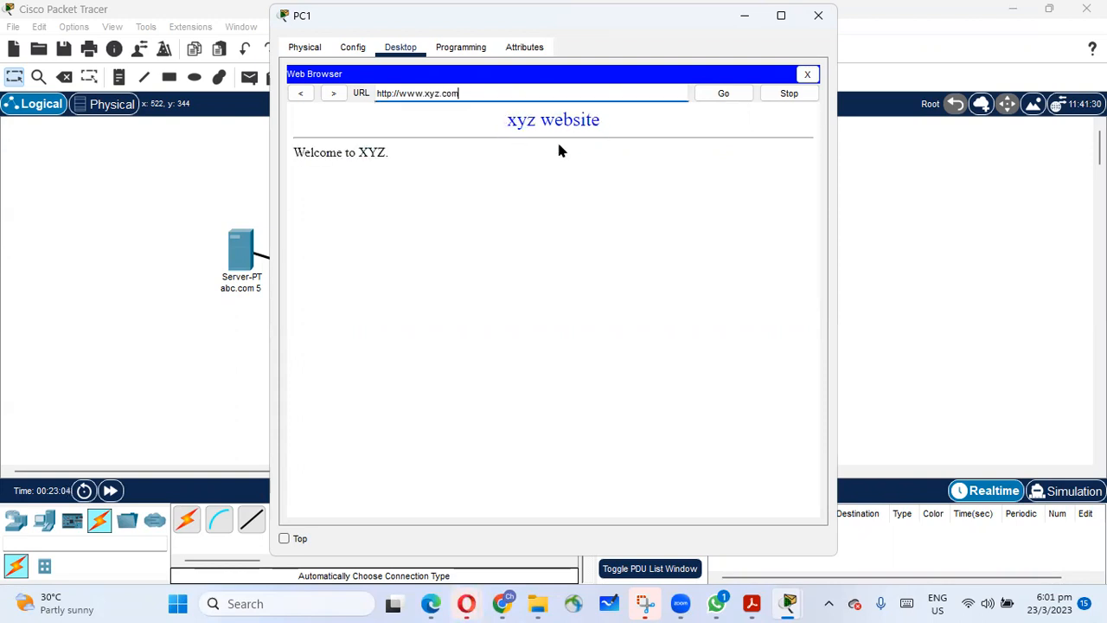
key("BackSpace")
key("BackSpace")
key("Return")
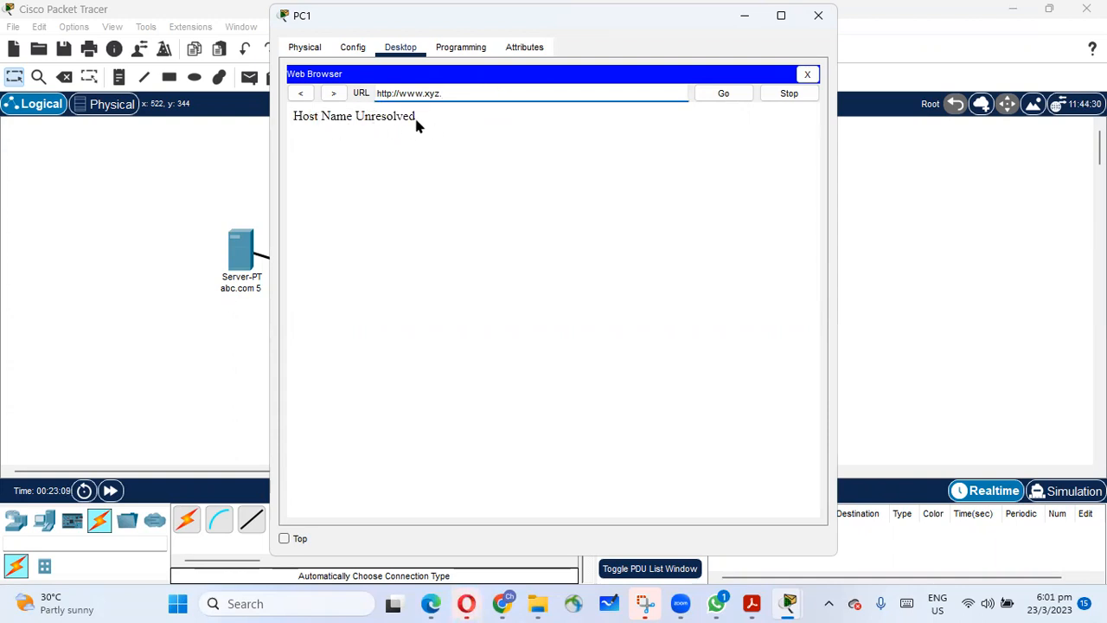
key("BackSpace")
type("com")
left_click(724, 94)
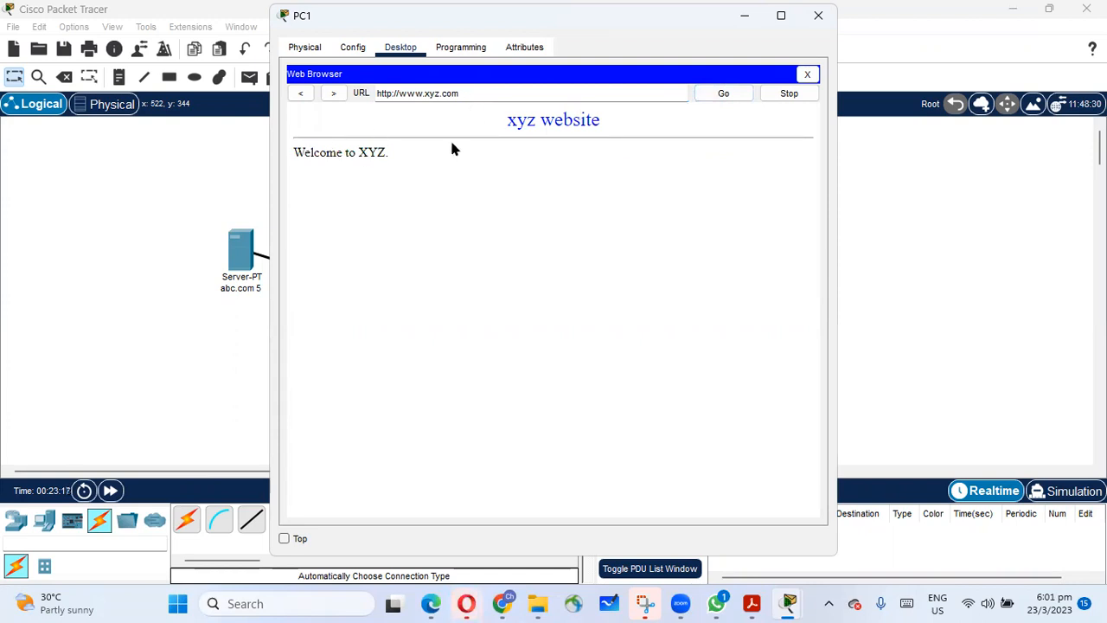
left_click(807, 74)
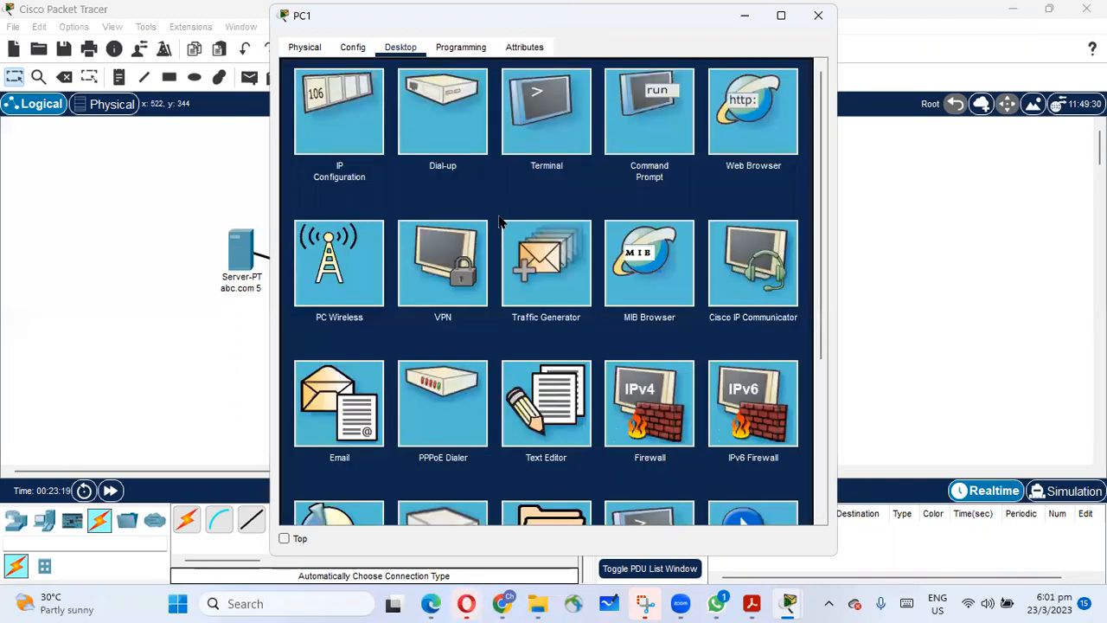
left_click(818, 14)
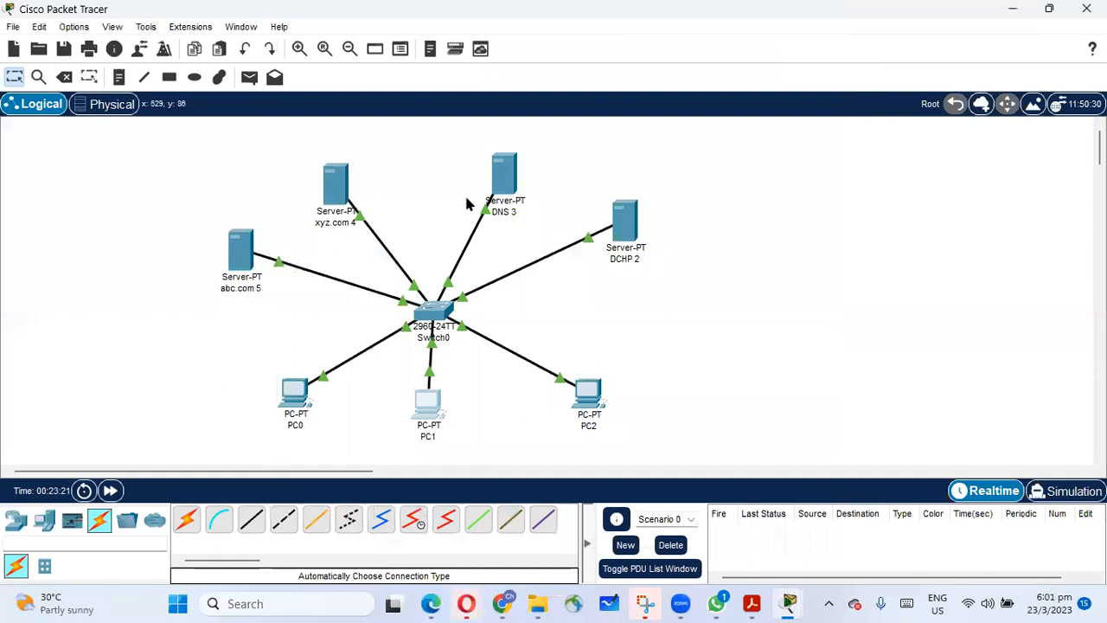
Review the DNS server's resource records for the two websites, and close the server's window.
left_click(504, 178)
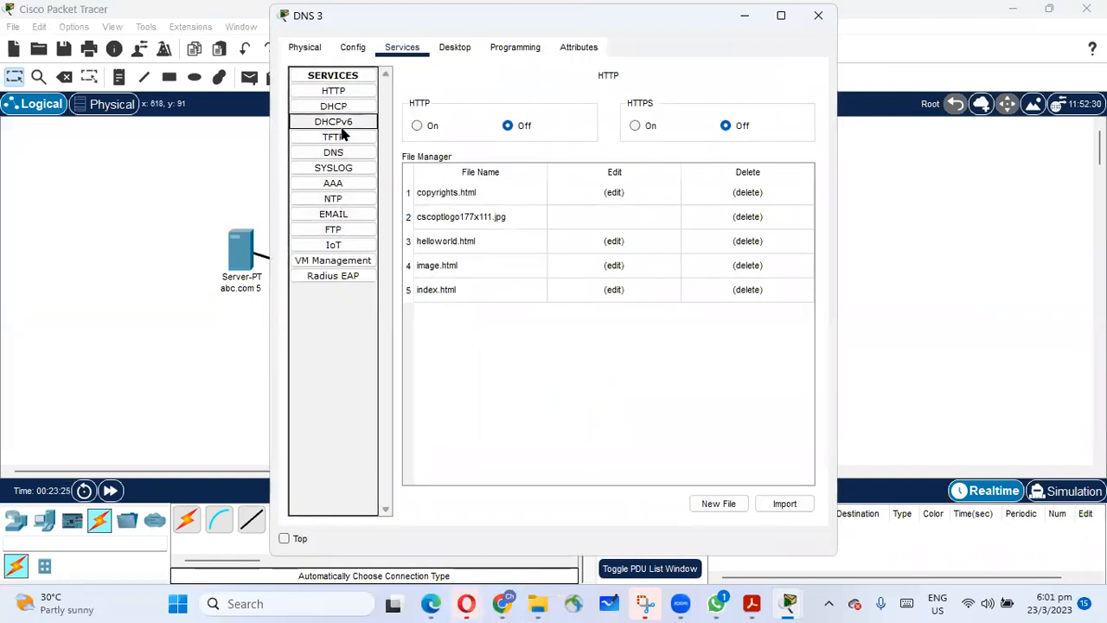
left_click(334, 152)
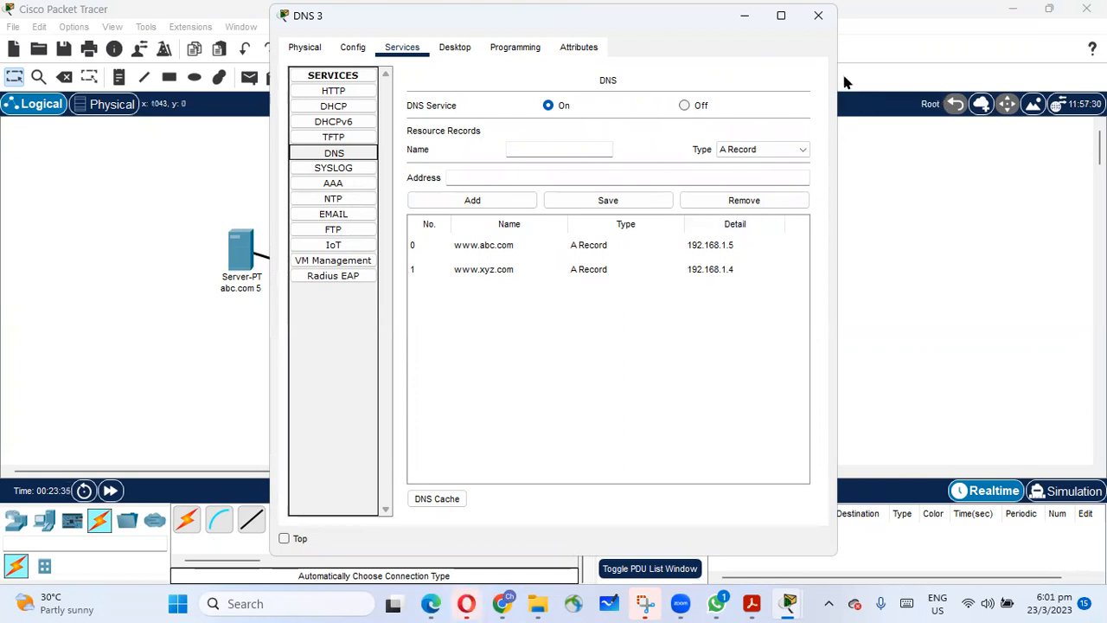
left_click(819, 17)
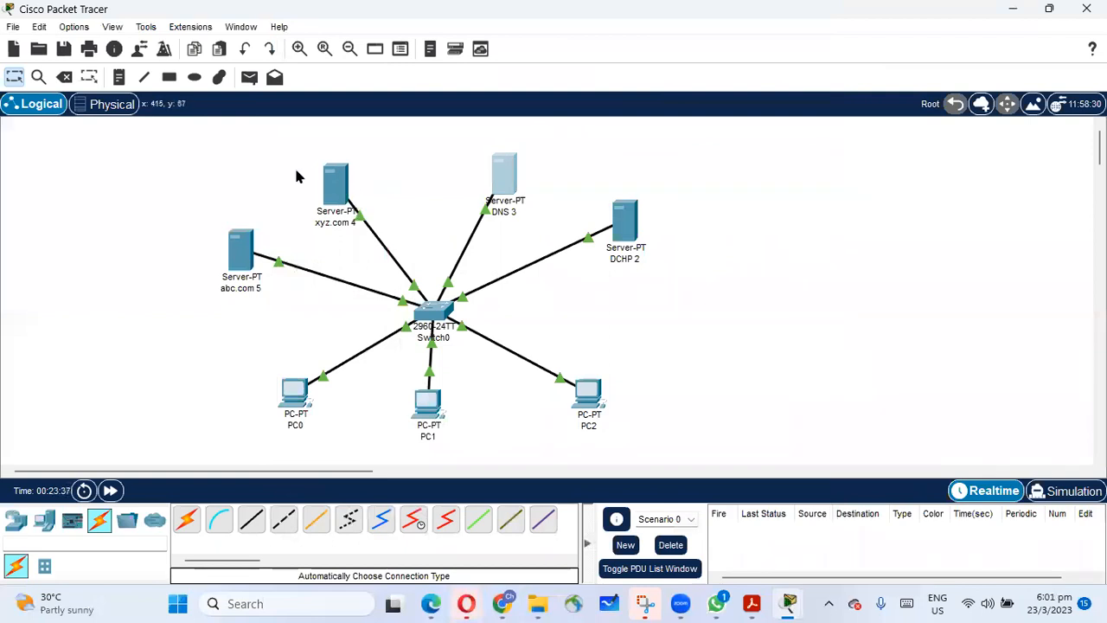
mouse_move(339, 195)
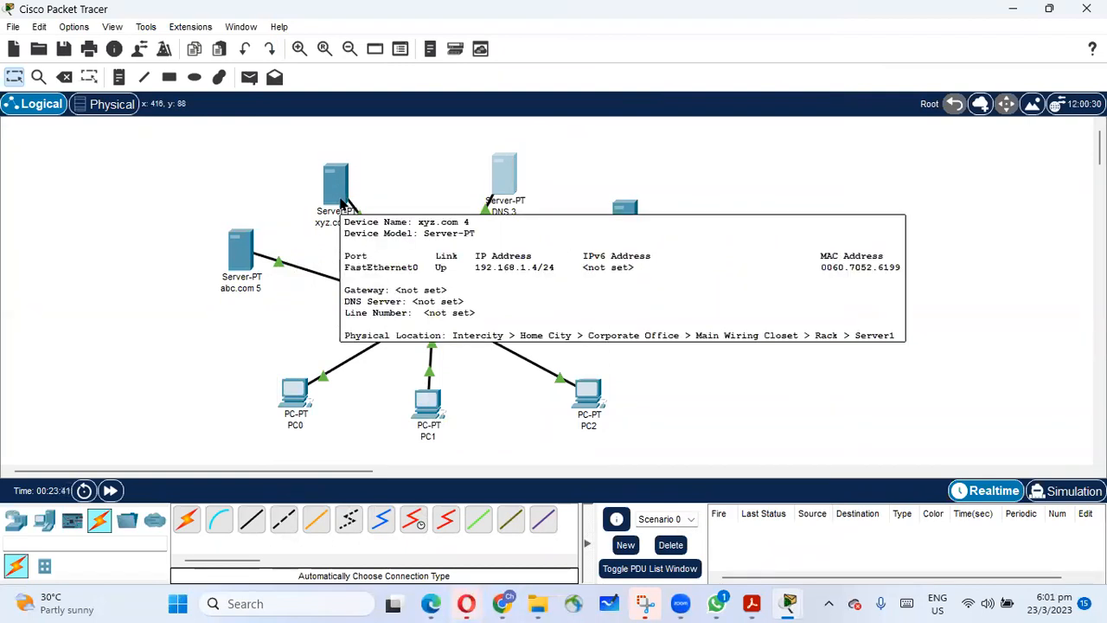
mouse_move(429, 415)
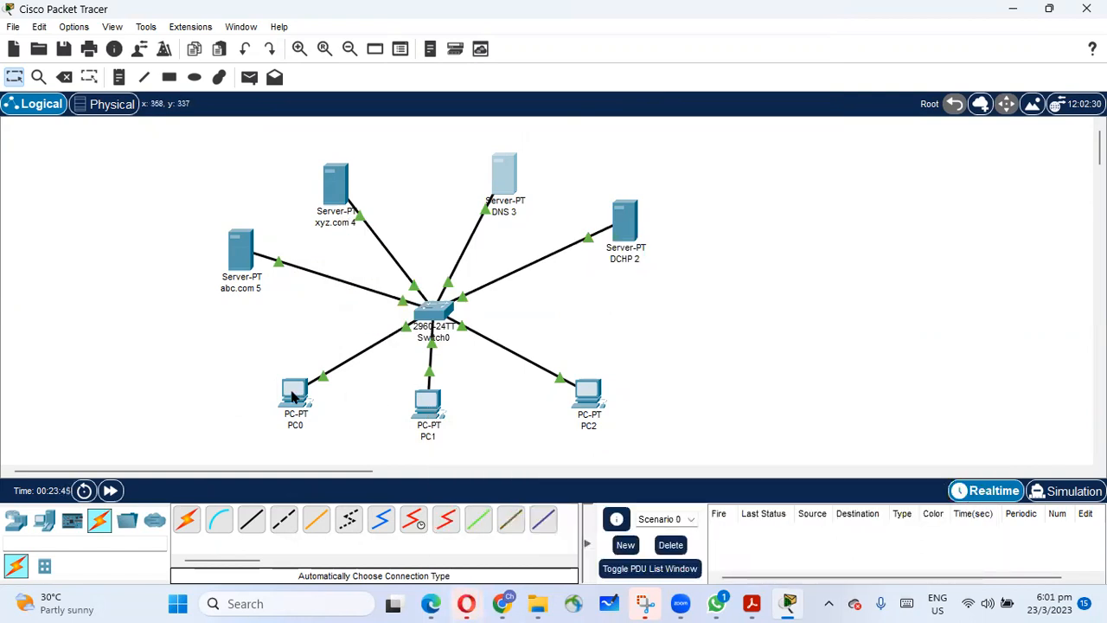
mouse_move(292, 396)
mouse_move(630, 227)
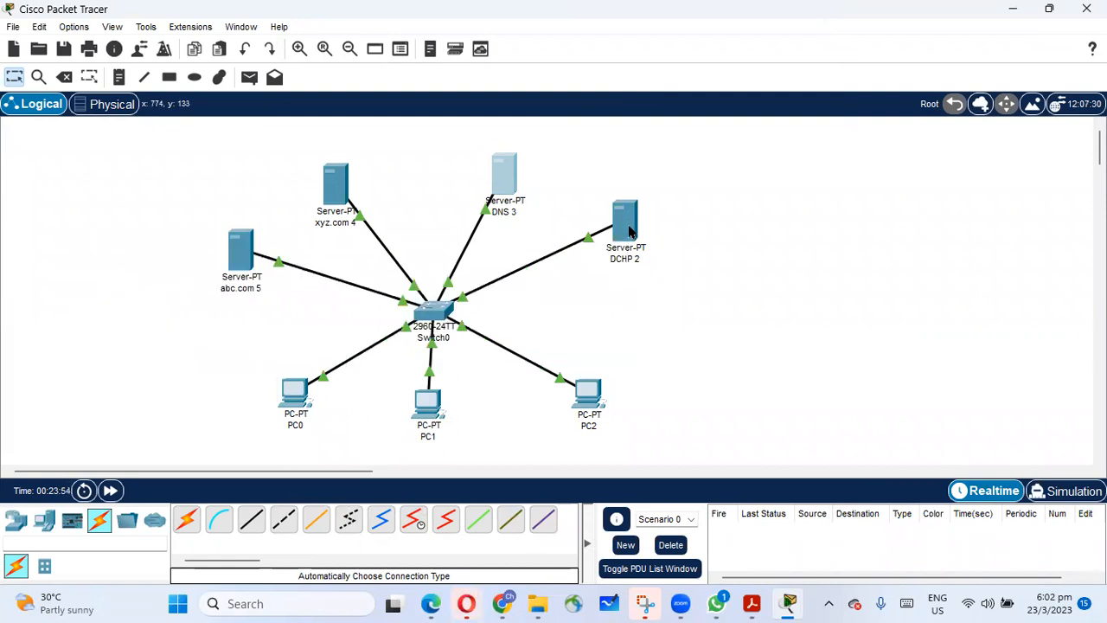